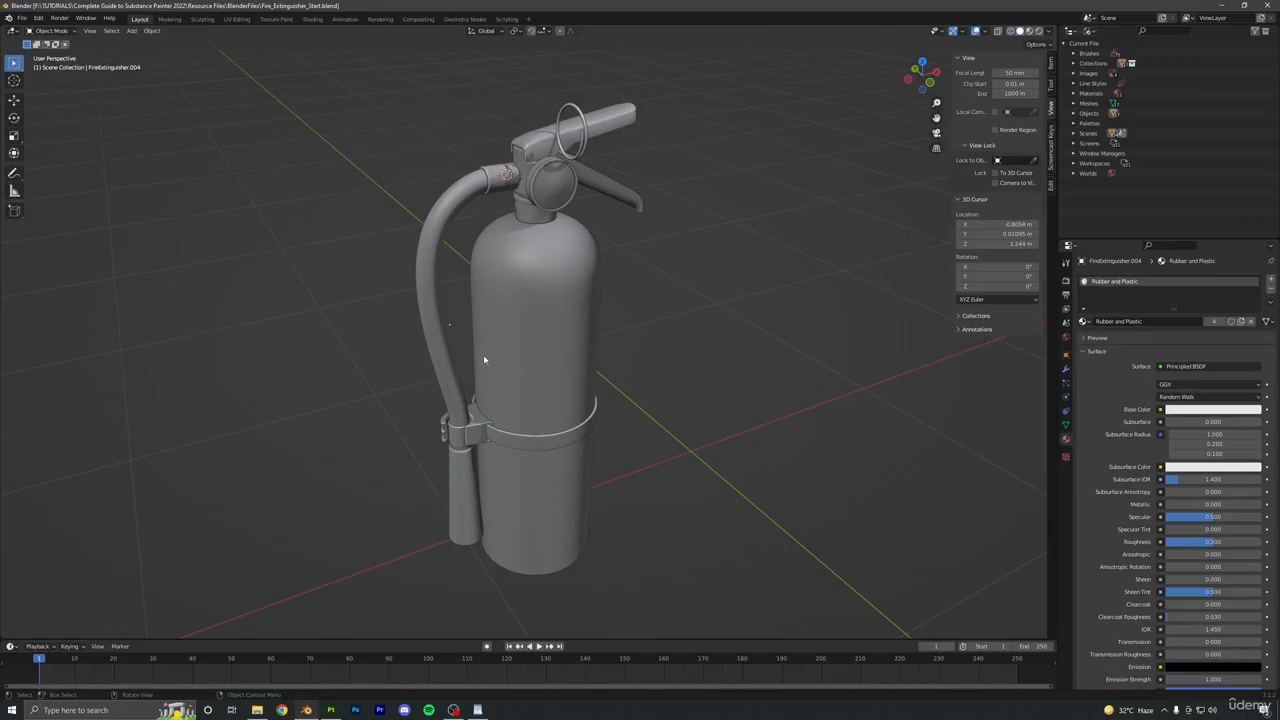
Check the materials assigned to the extinguisher's tank, gauge, levers, pull ring and neck by selecting each part in turn.
middle_click_drag(519, 376, 495, 371)
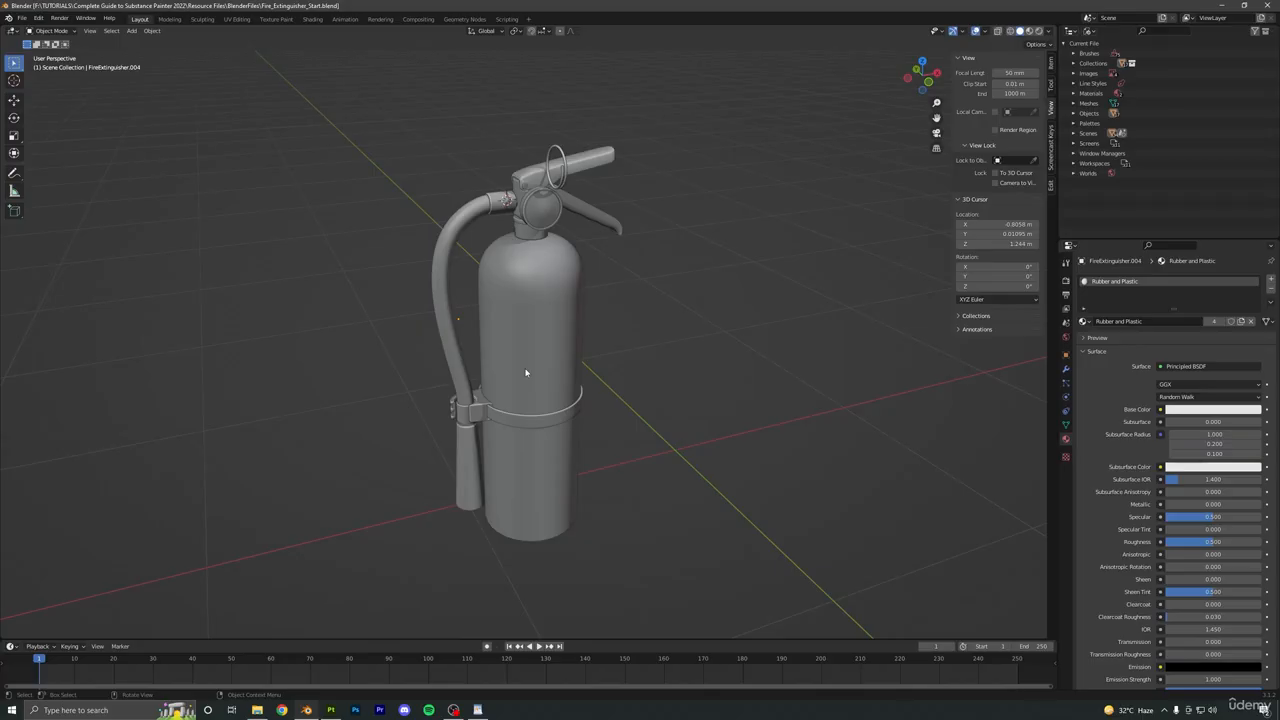
middle_click_drag(563, 324, 537, 328)
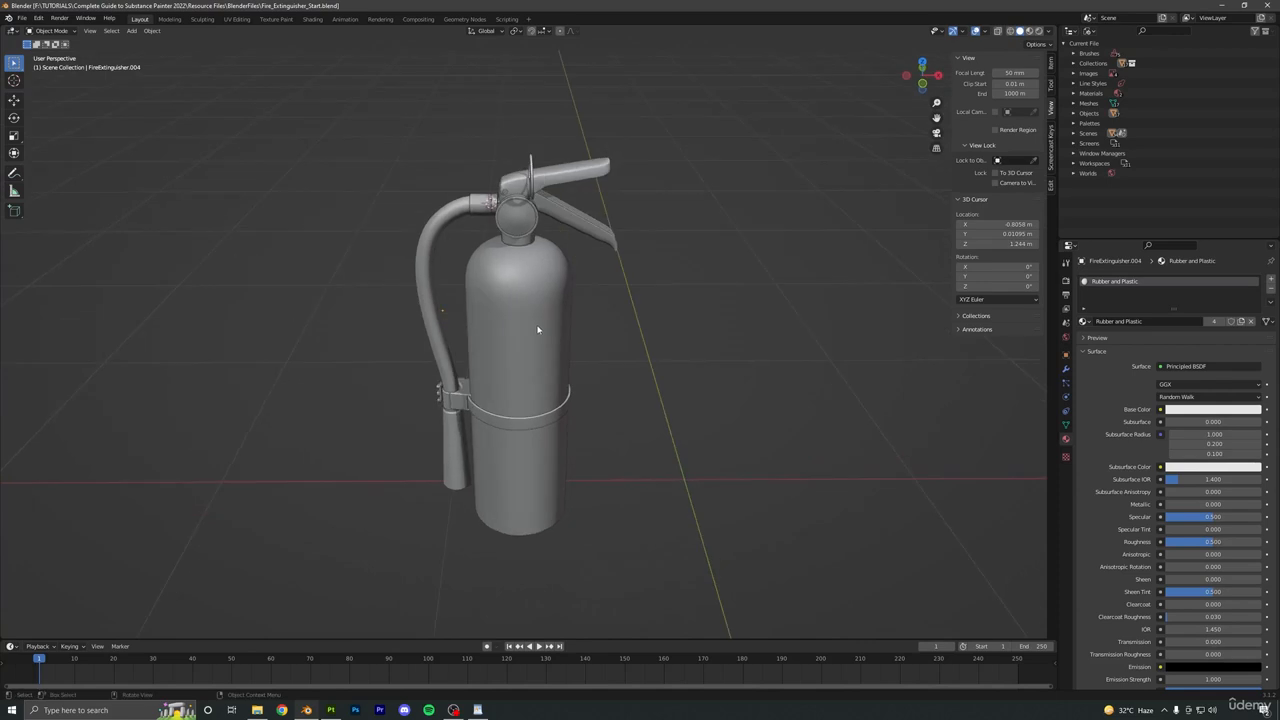
middle_click_drag(531, 327, 562, 333)
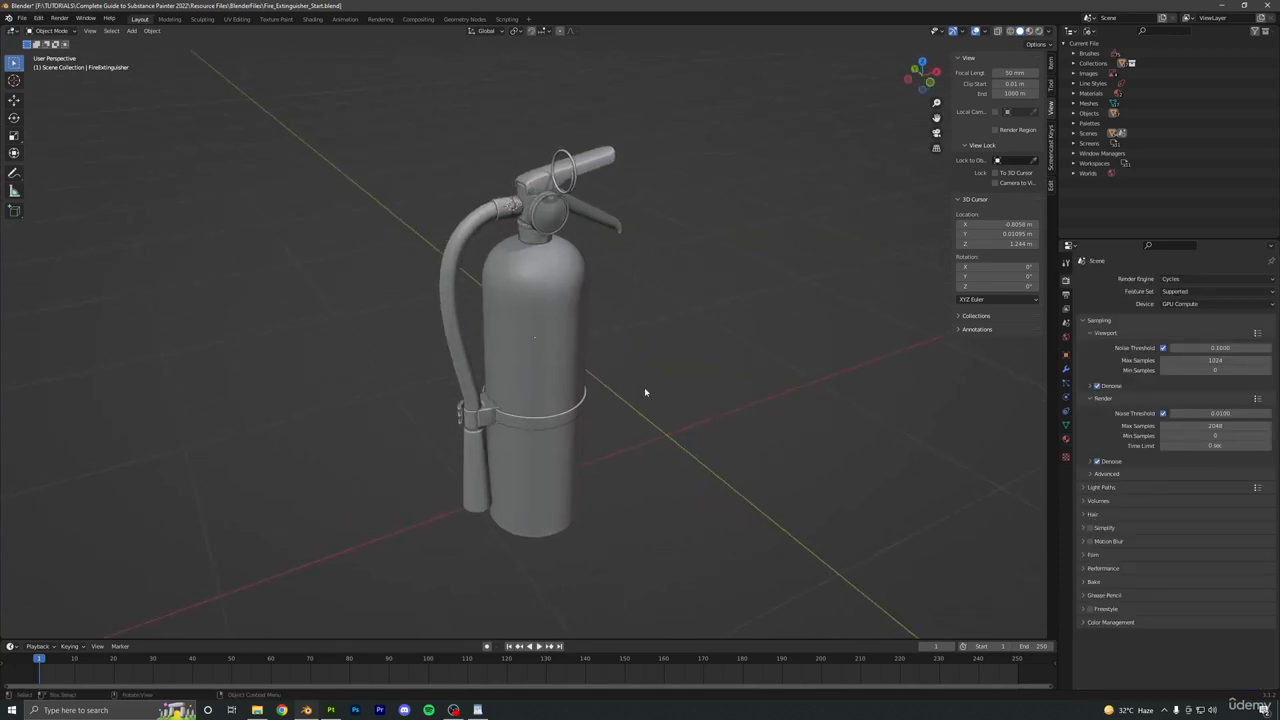
left_click(540, 289)
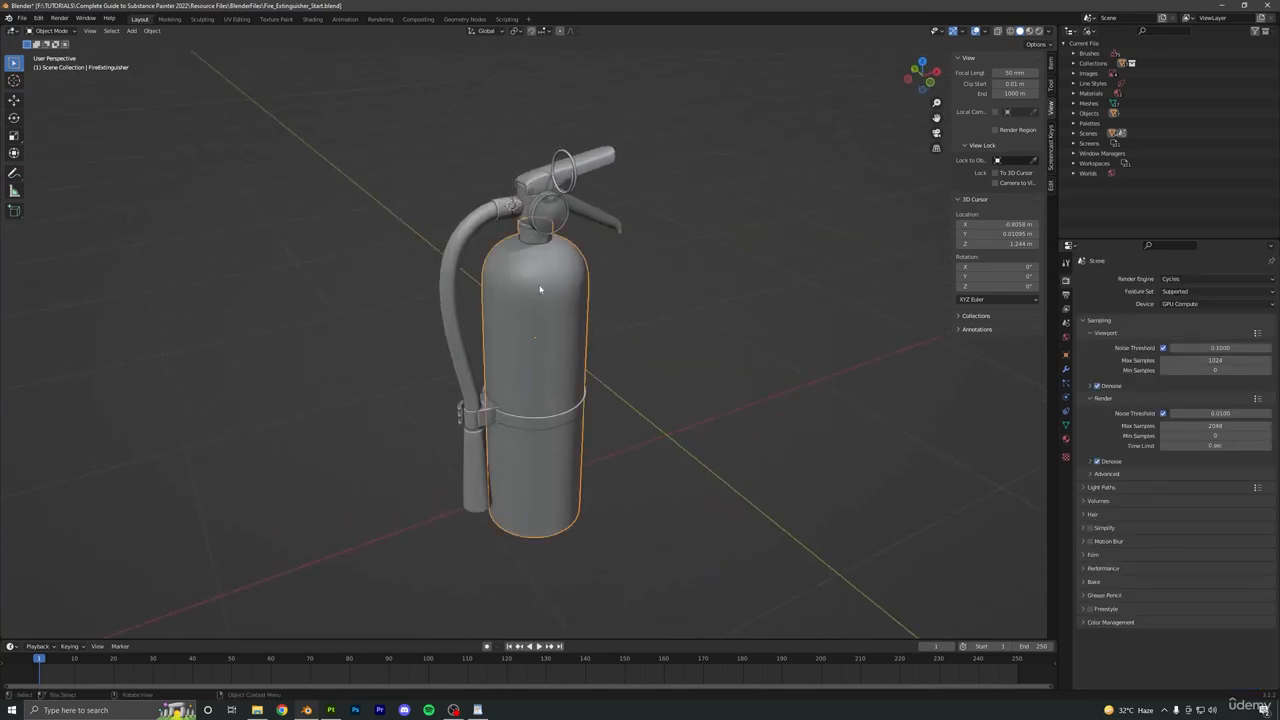
left_click(1065, 456)
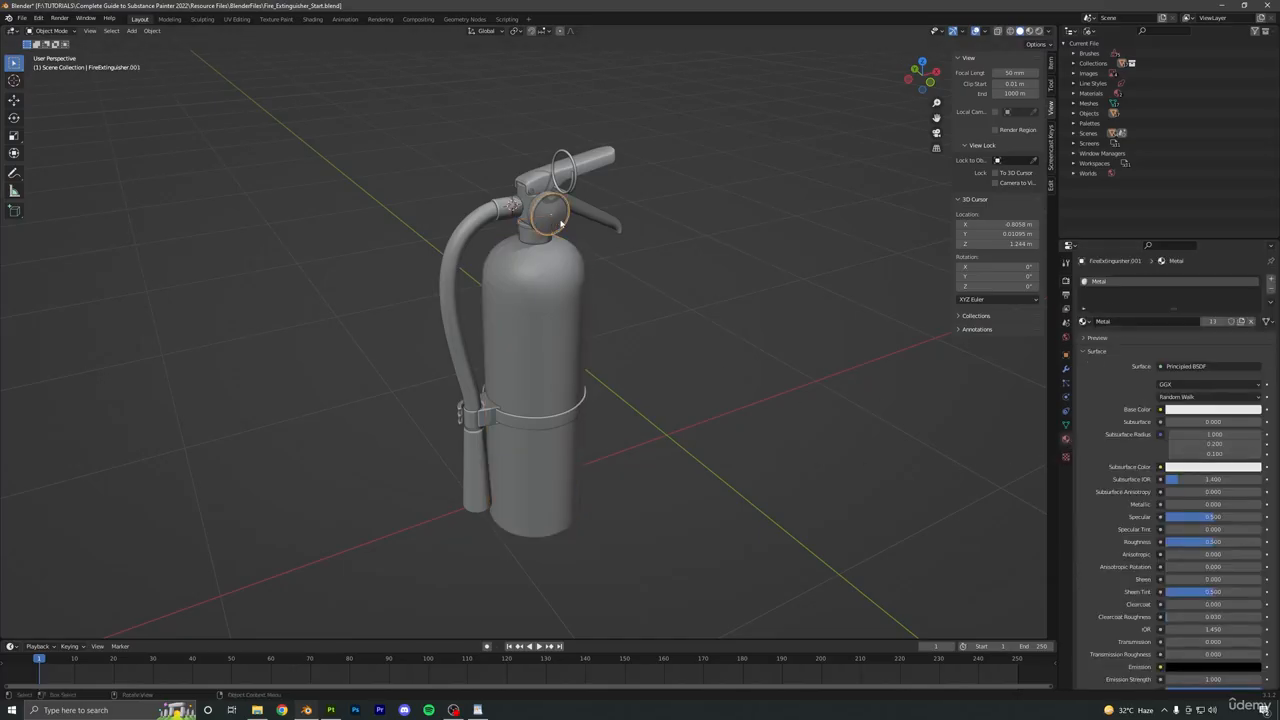
left_click(592, 216)
left_click(548, 187)
left_click(574, 177)
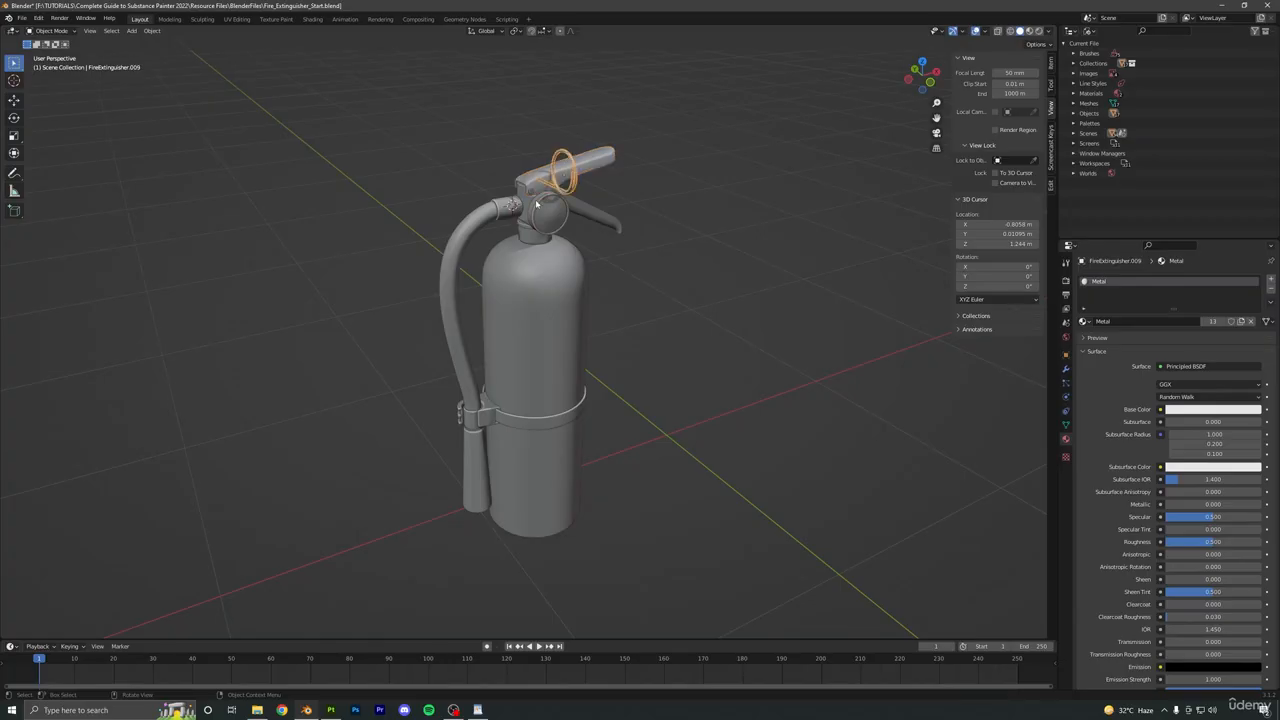
left_click(535, 206)
left_click(523, 213)
left_click(523, 233)
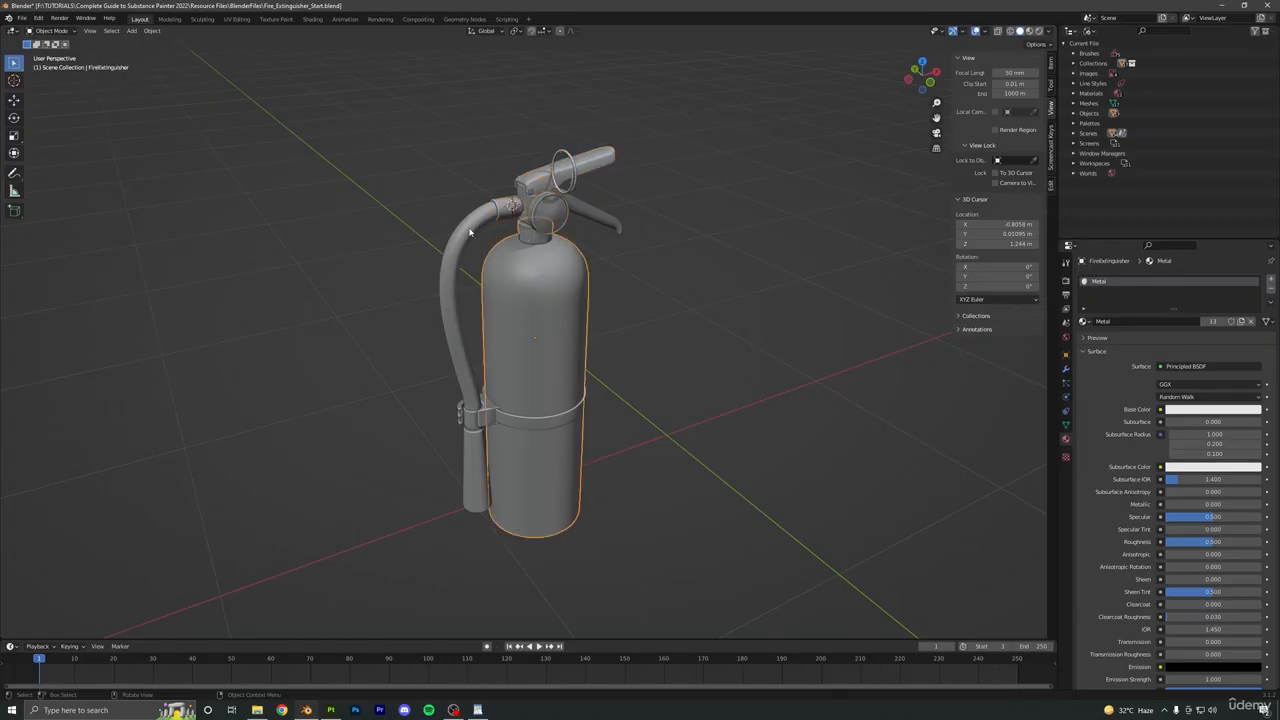
Check the materials assigned to the hose, strap clamp and nozzle, and view the whole extinguisher.
left_click(464, 236)
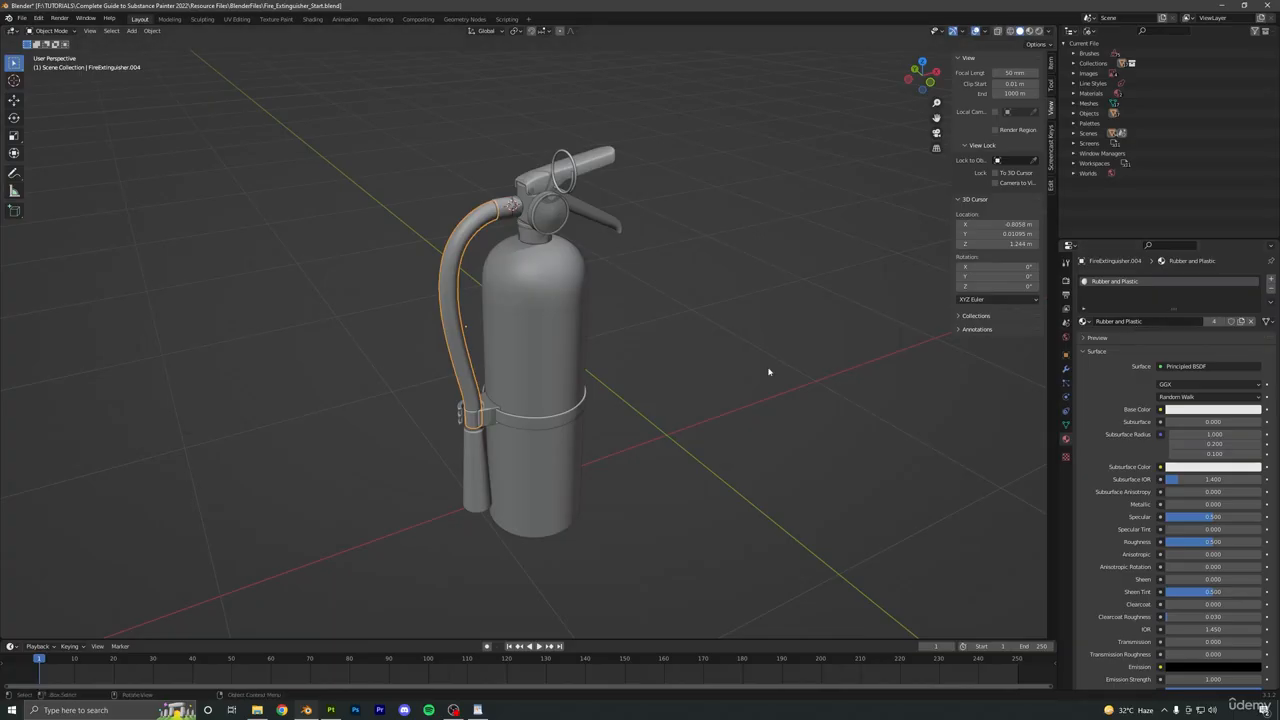
scroll(630, 388, "up", 2)
left_click(454, 445)
left_click(497, 457)
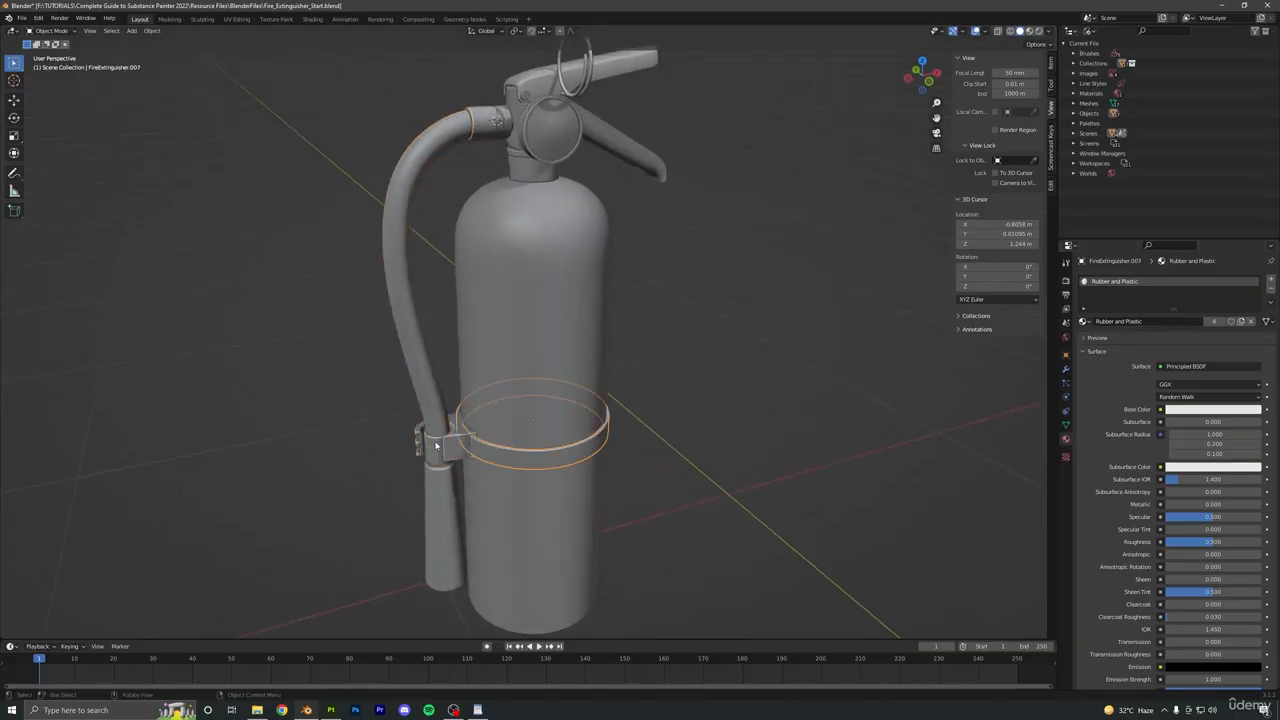
left_click(437, 482)
middle_click_drag(447, 459, 609, 438)
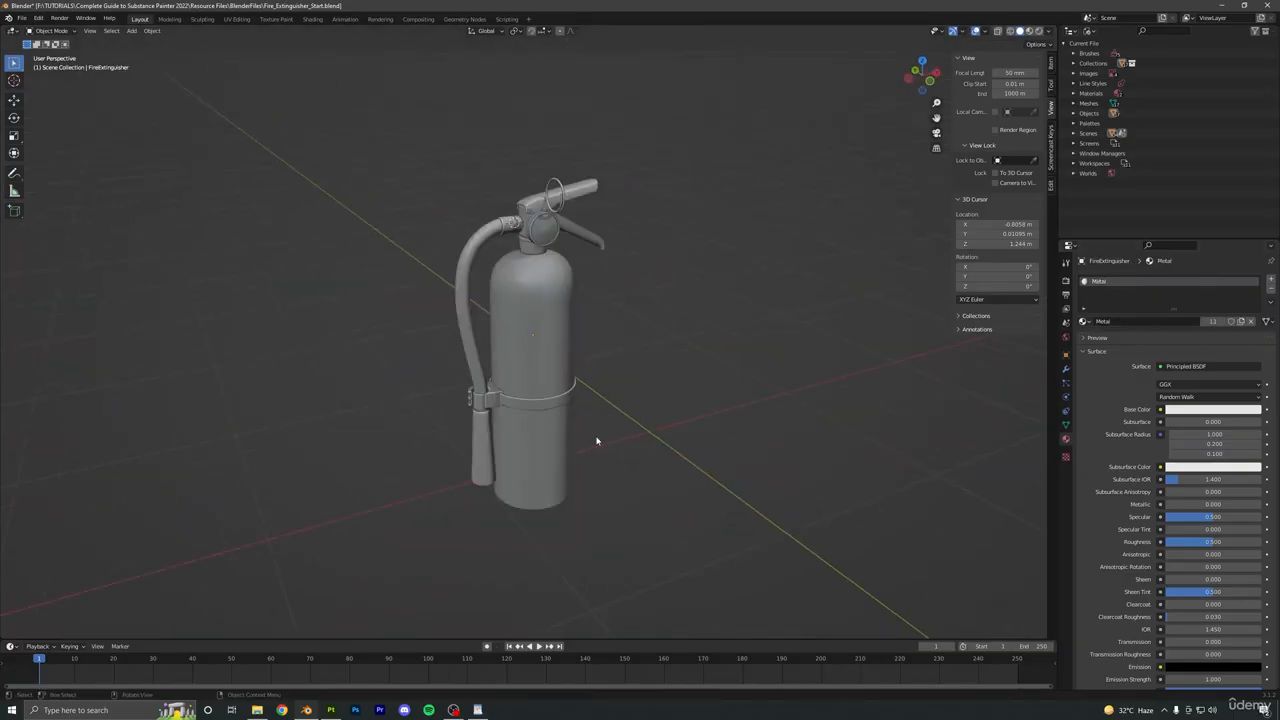
scroll(597, 441, "up", 3)
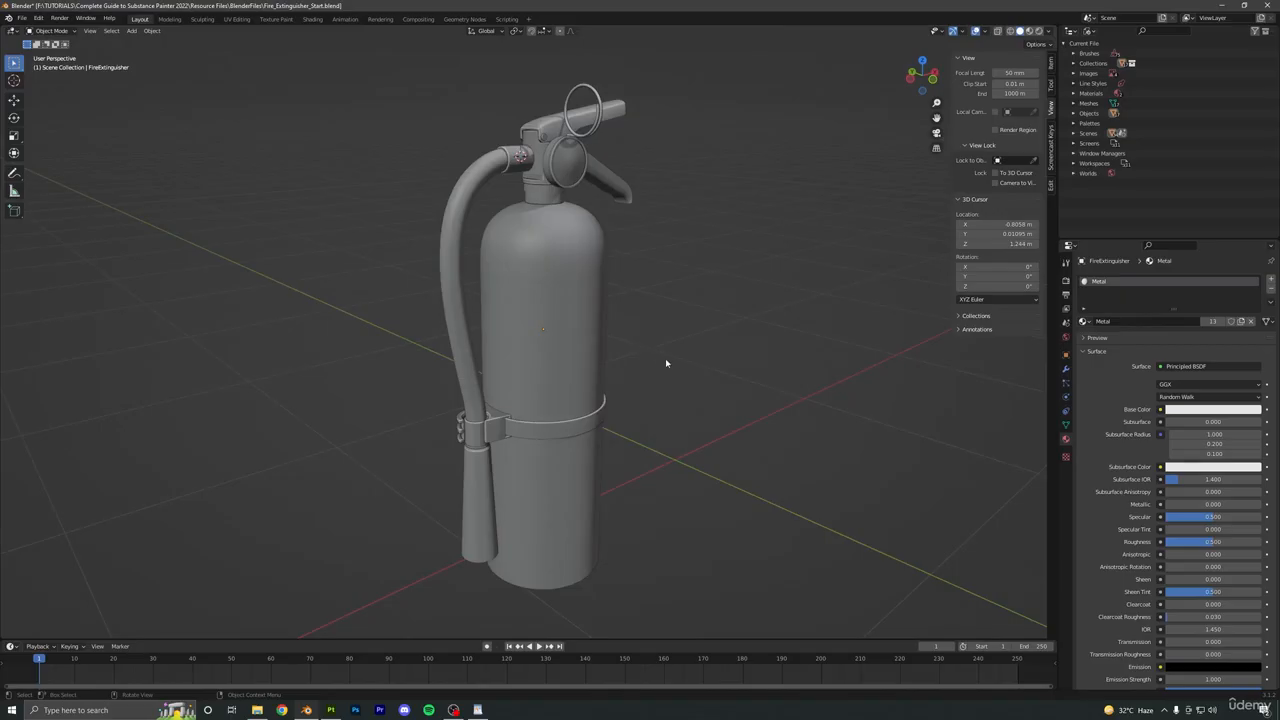
middle_click_drag(665, 362, 627, 352)
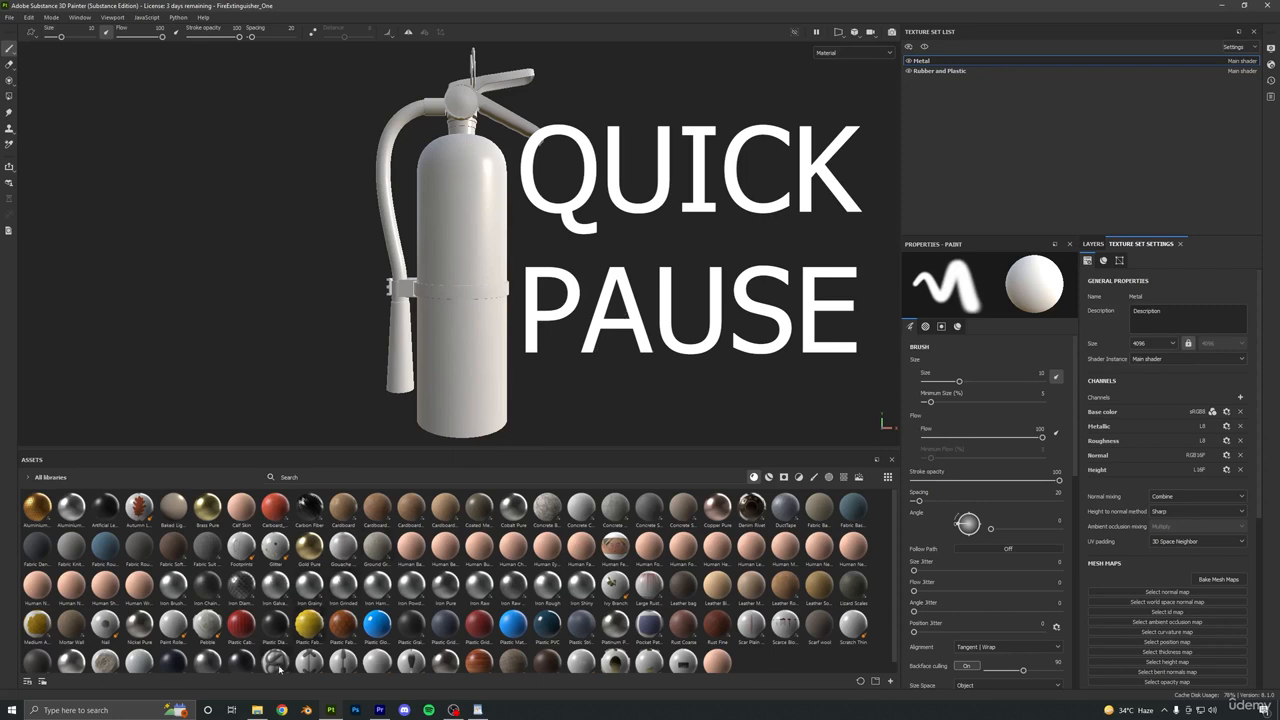
In File Explorer, open Resource Files > Substance Painter Files and locate the FireExtinguisher_One and FireExtinguisher_Two projects.
left_click(257, 710)
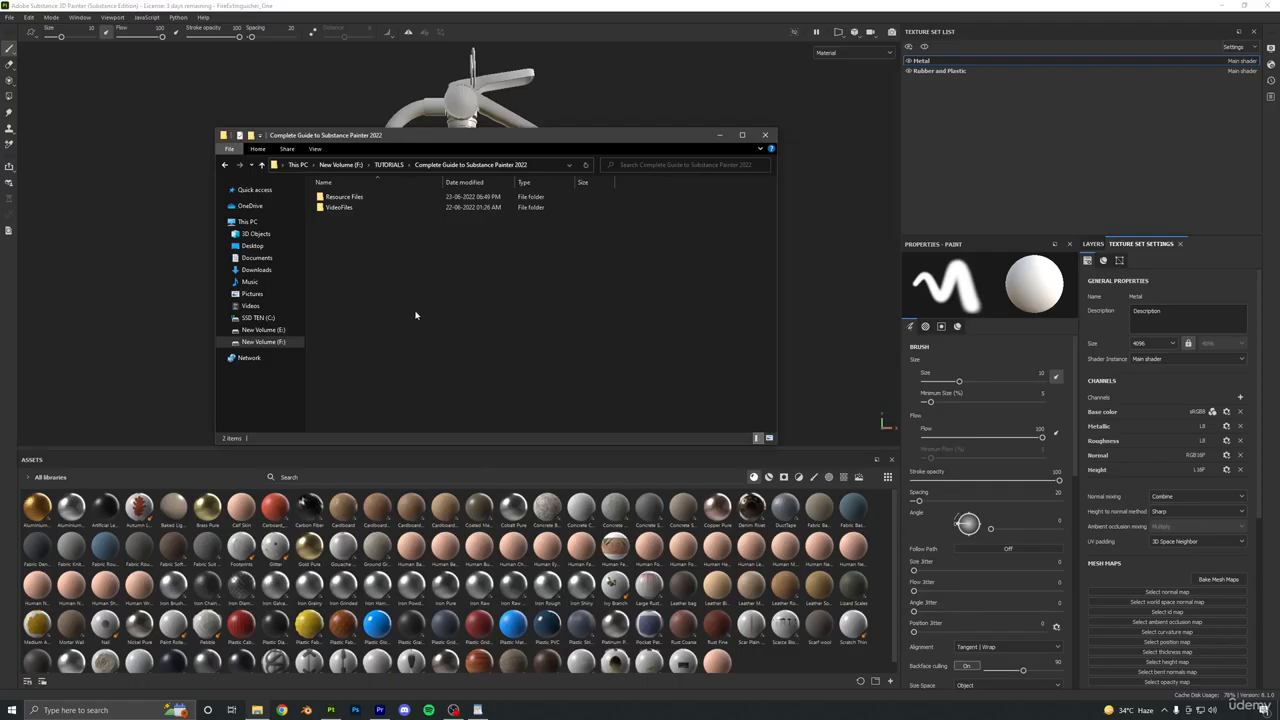
double_click(344, 197)
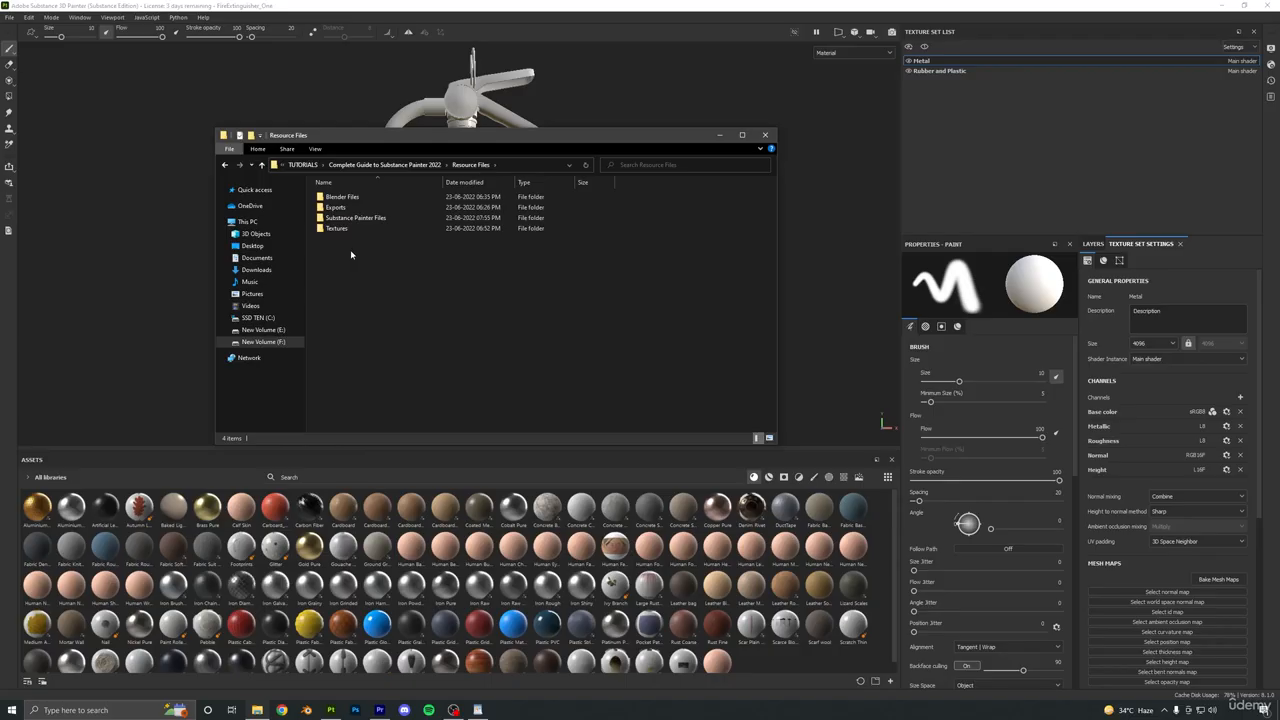
double_click(357, 219)
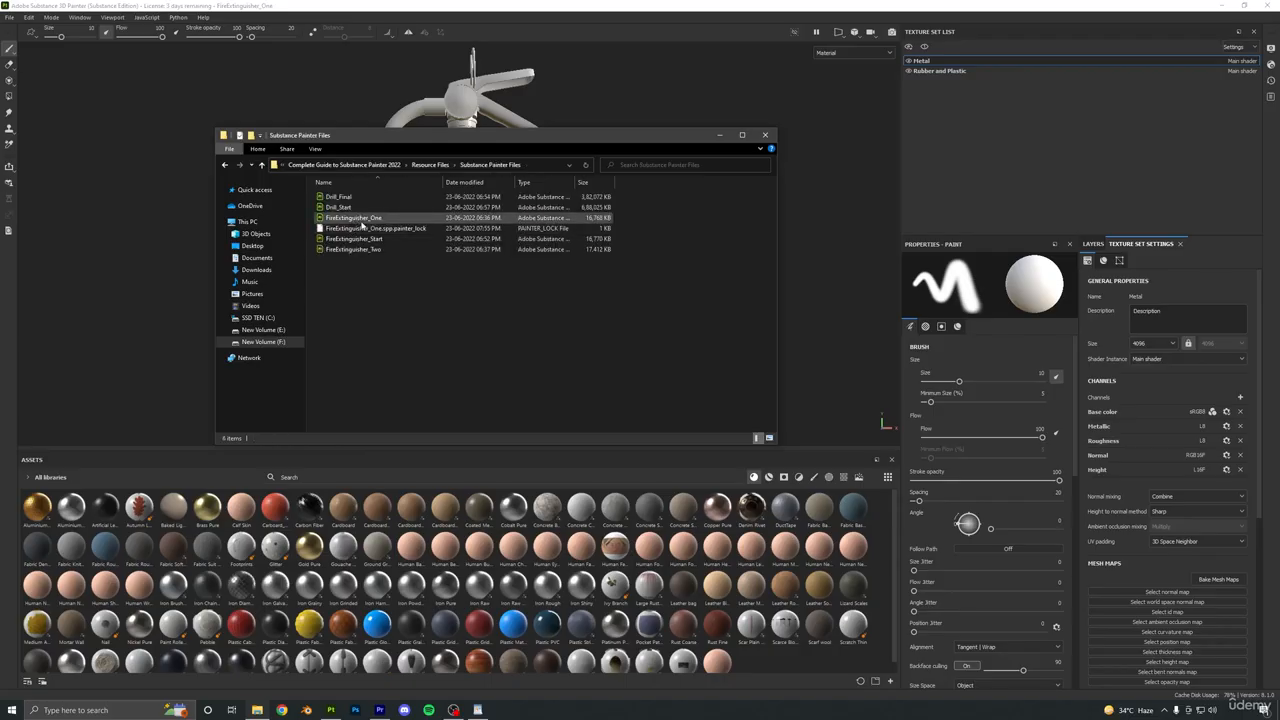
left_click(363, 222)
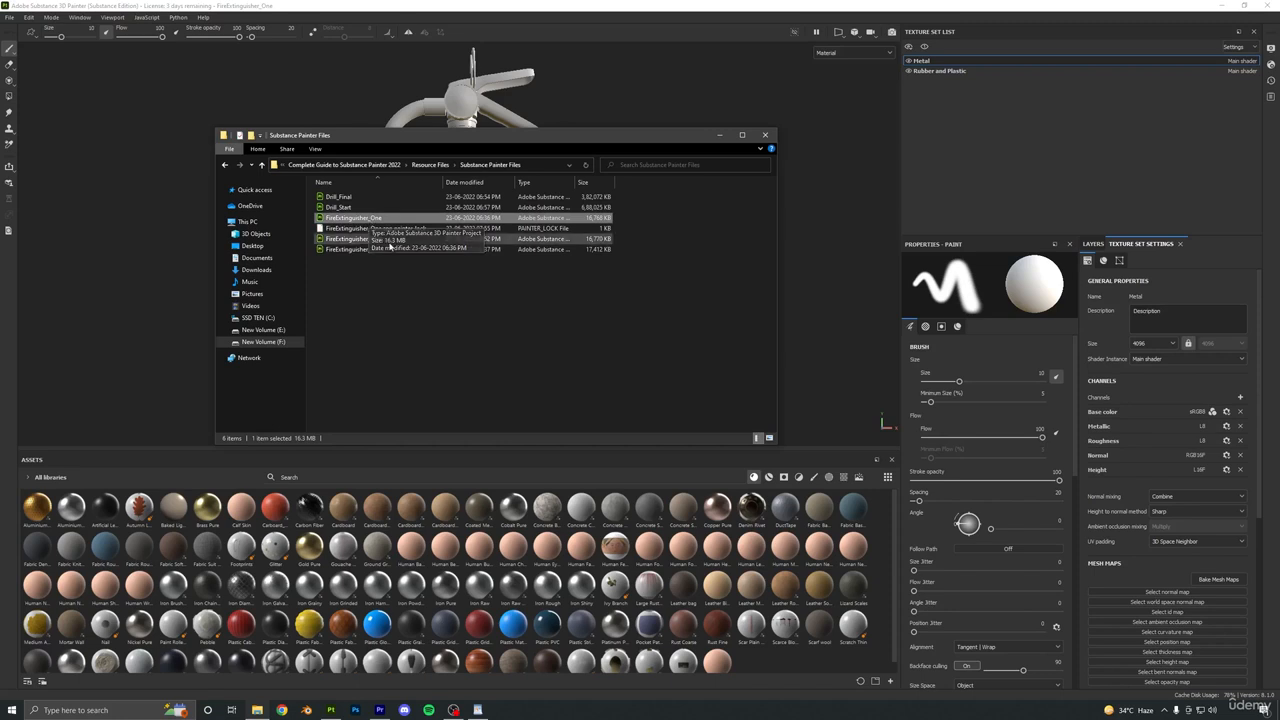
left_click(381, 250)
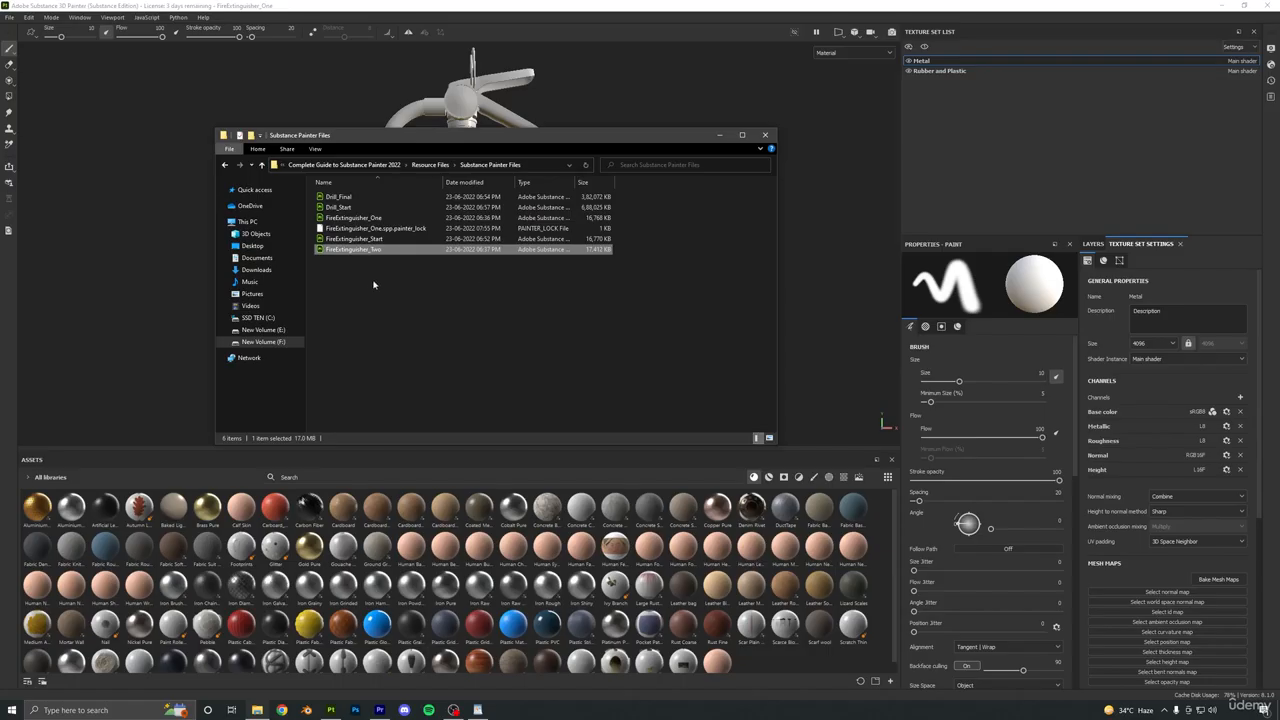
Look through the Blender Files folder and return to the Resource Files folder.
left_click(225, 164)
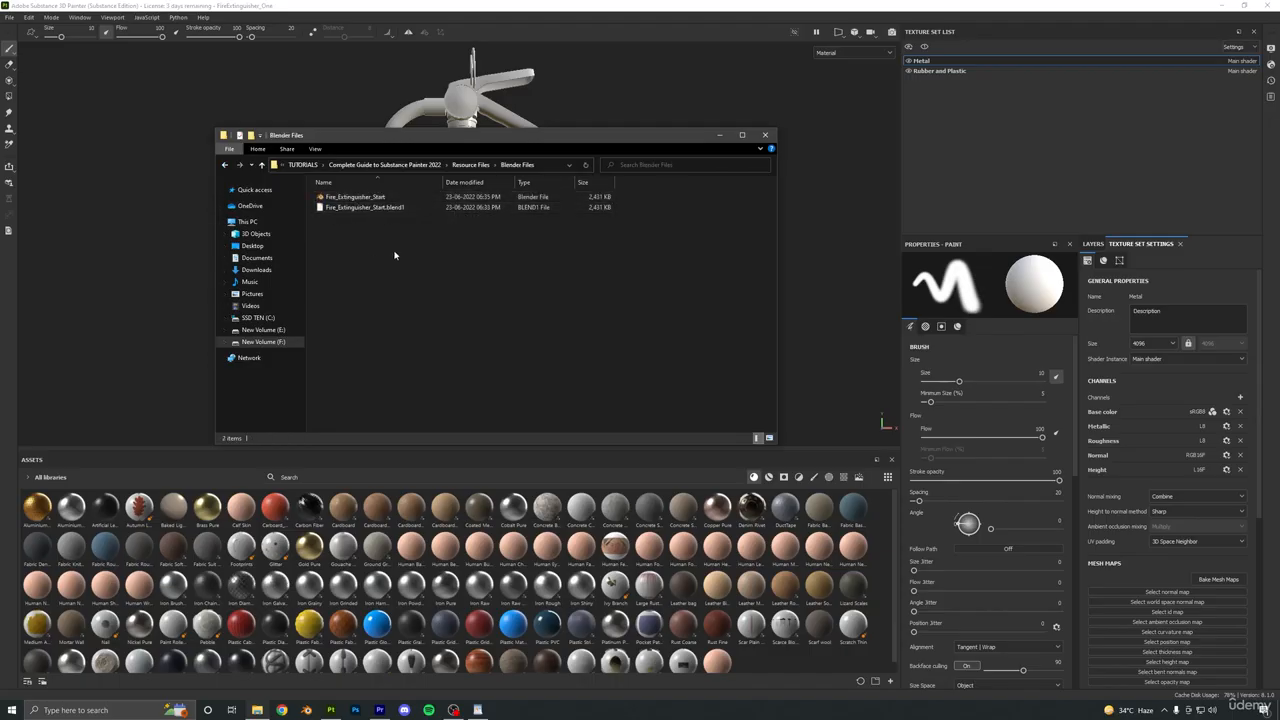
key("alt+Left")
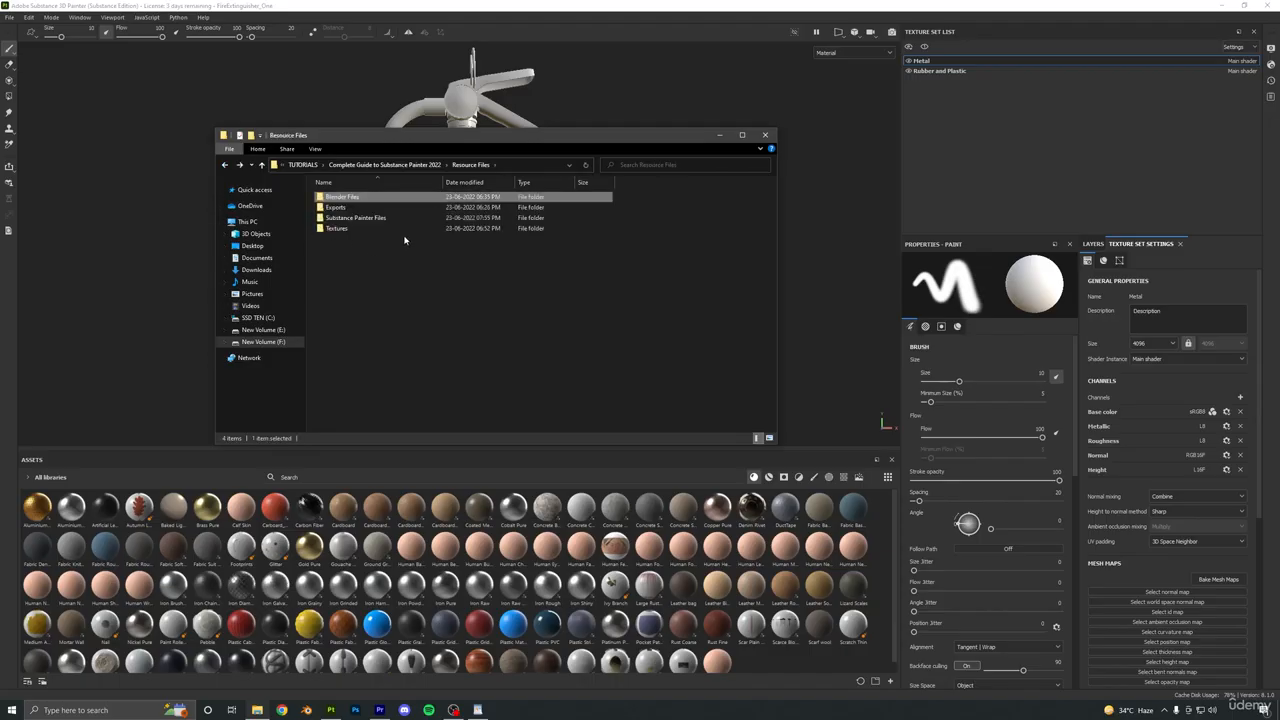
key("alt+Left")
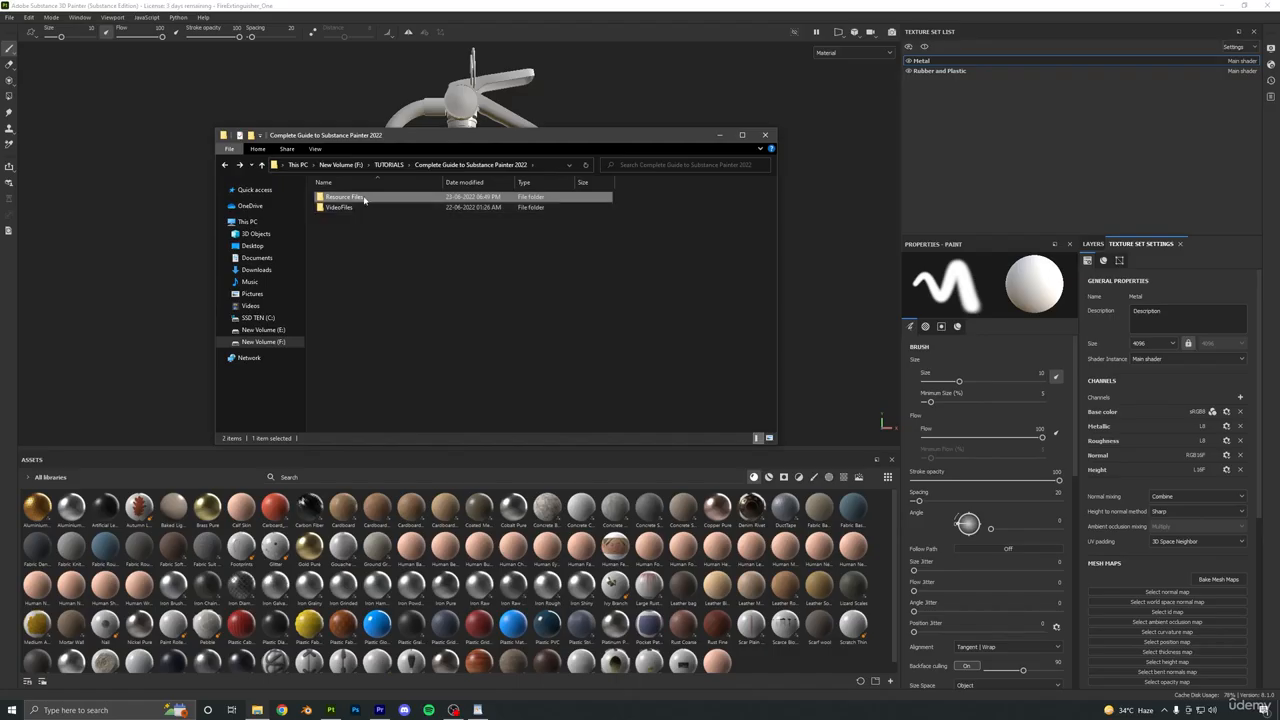
double_click(363, 198)
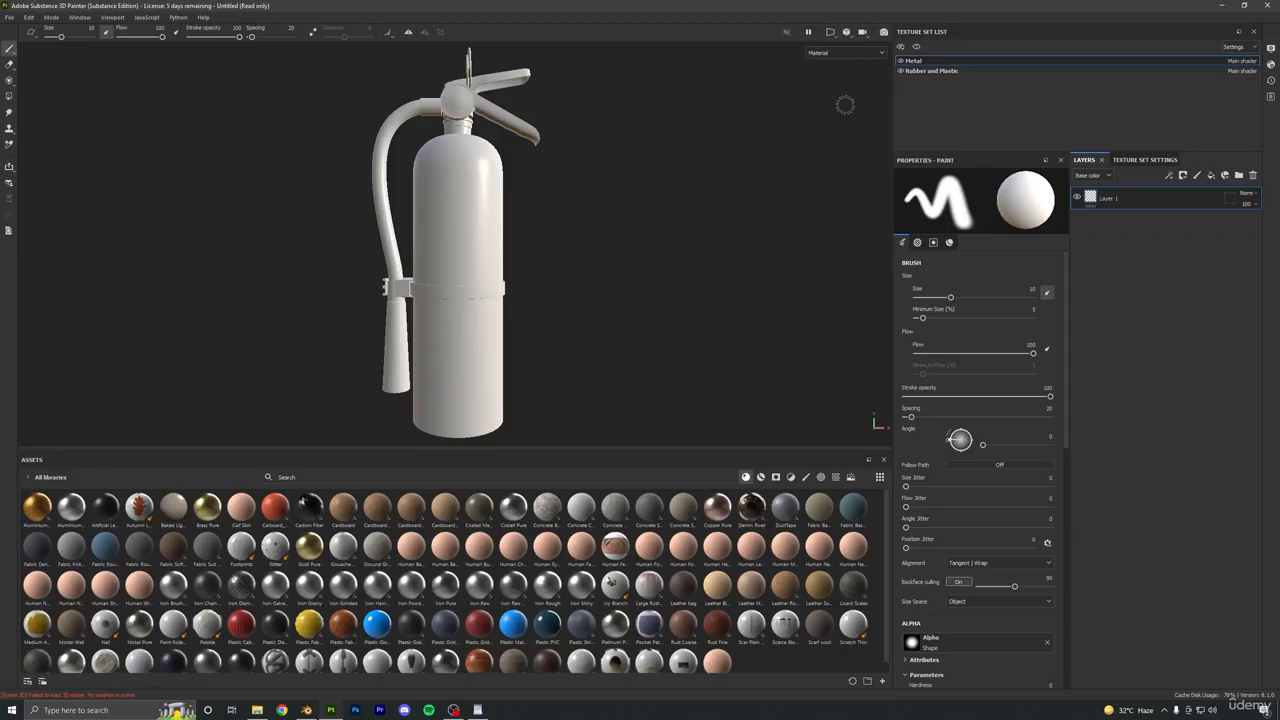
In Substance Painter, hide and show the Metal texture set, and do the same for Rubber and Plastic, to compare their parts.
mouse_move(592, 180)
left_mouse_down("alt")
mouse_move(529, 209)
mouse_move(613, 187)
left_mouse_up("alt")
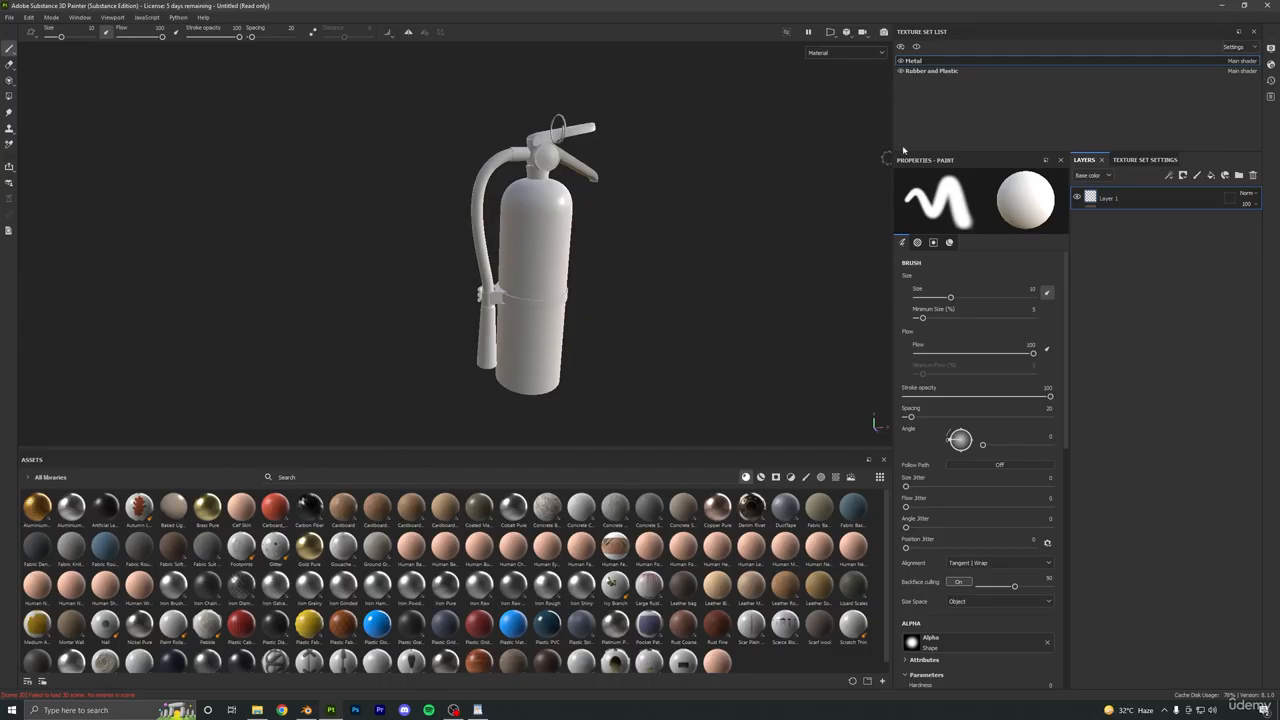
left_click_drag(644, 235, 584, 230, "alt")
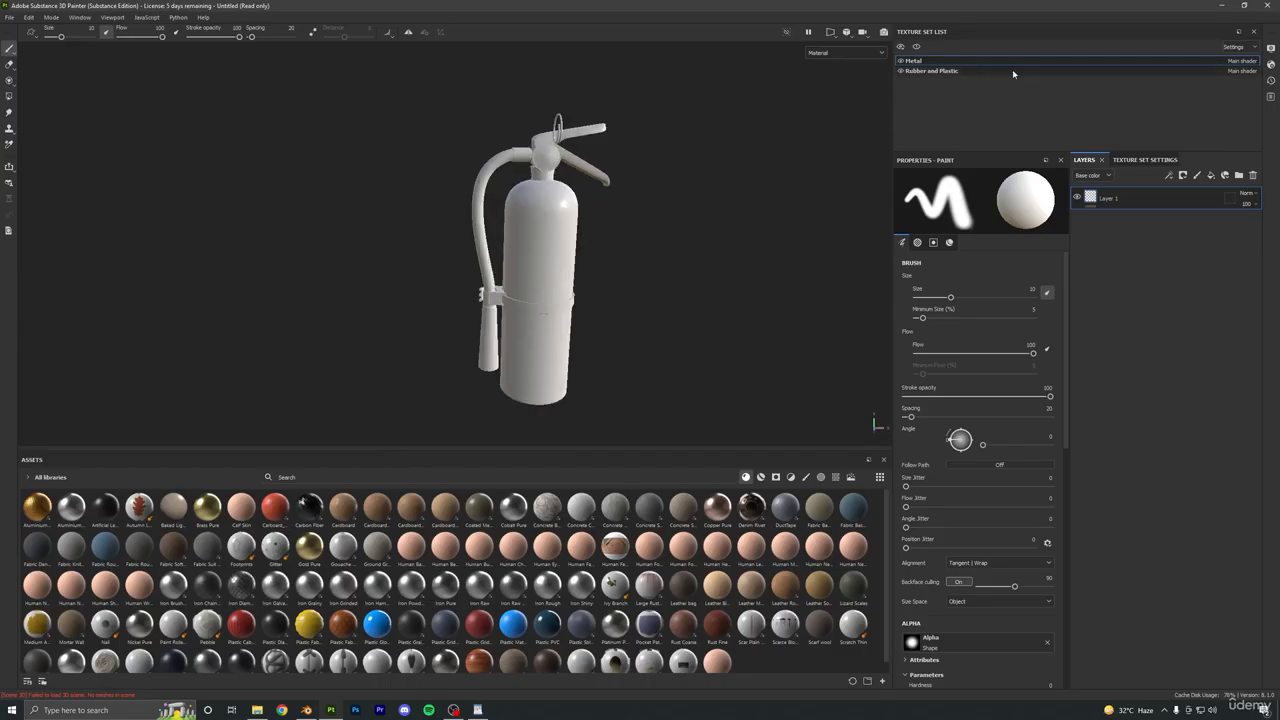
right_click_drag(688, 229, 799, 218, "alt")
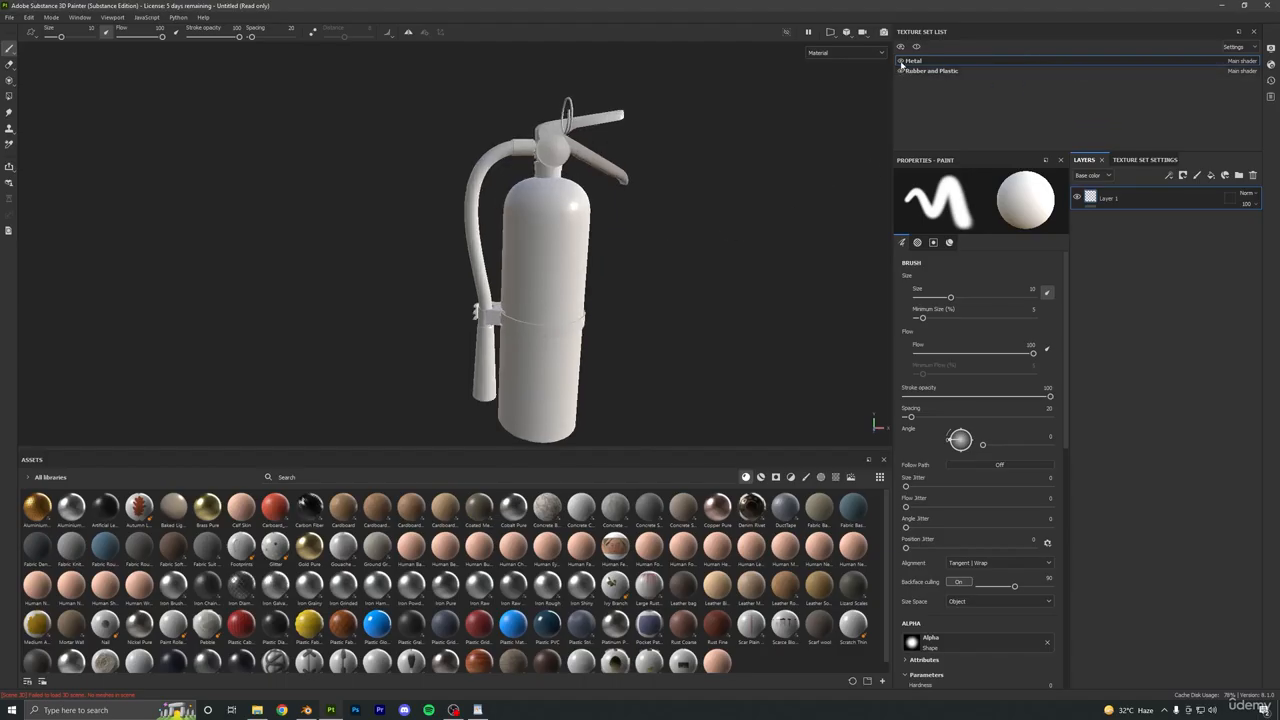
left_click(900, 61)
left_click(900, 61)
left_click(900, 71)
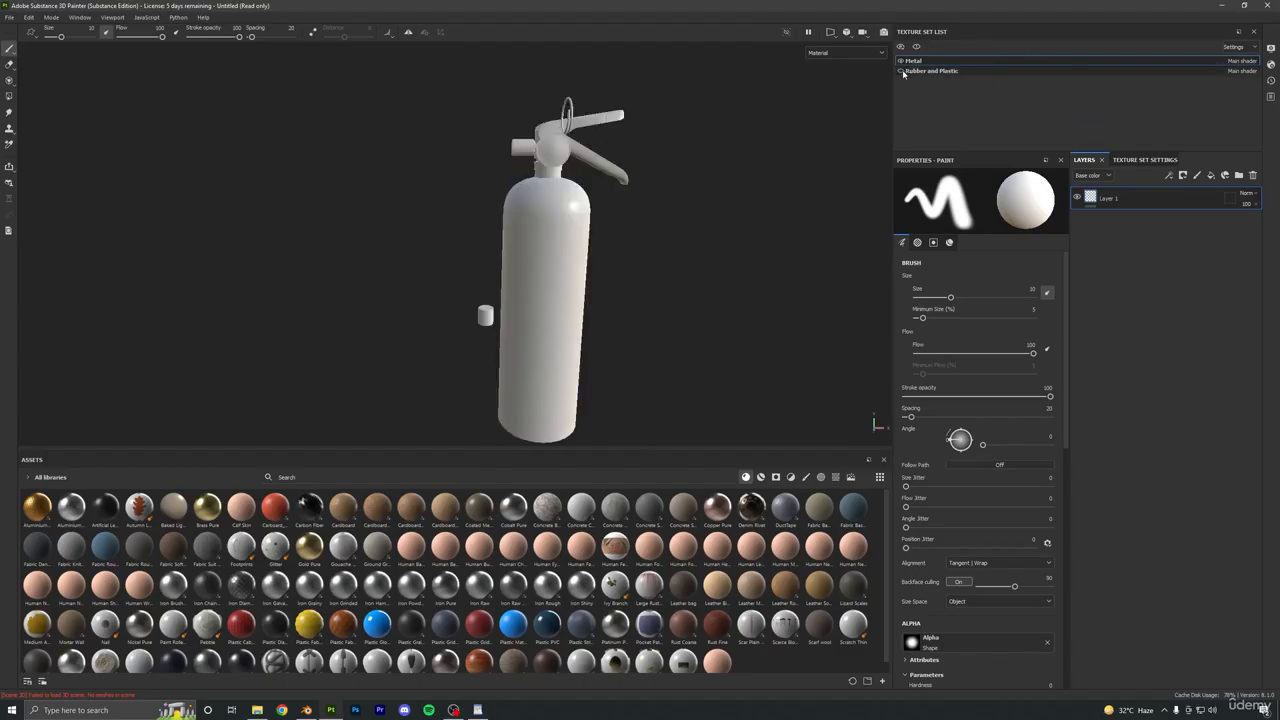
left_click(900, 71)
Hide the Metal texture set and examine the hose, clamp and strap belonging to Rubber and Plastic.
left_click(900, 61)
left_click_drag(484, 272, 565, 277, "alt")
middle_click_drag(565, 277, 609, 197, "alt")
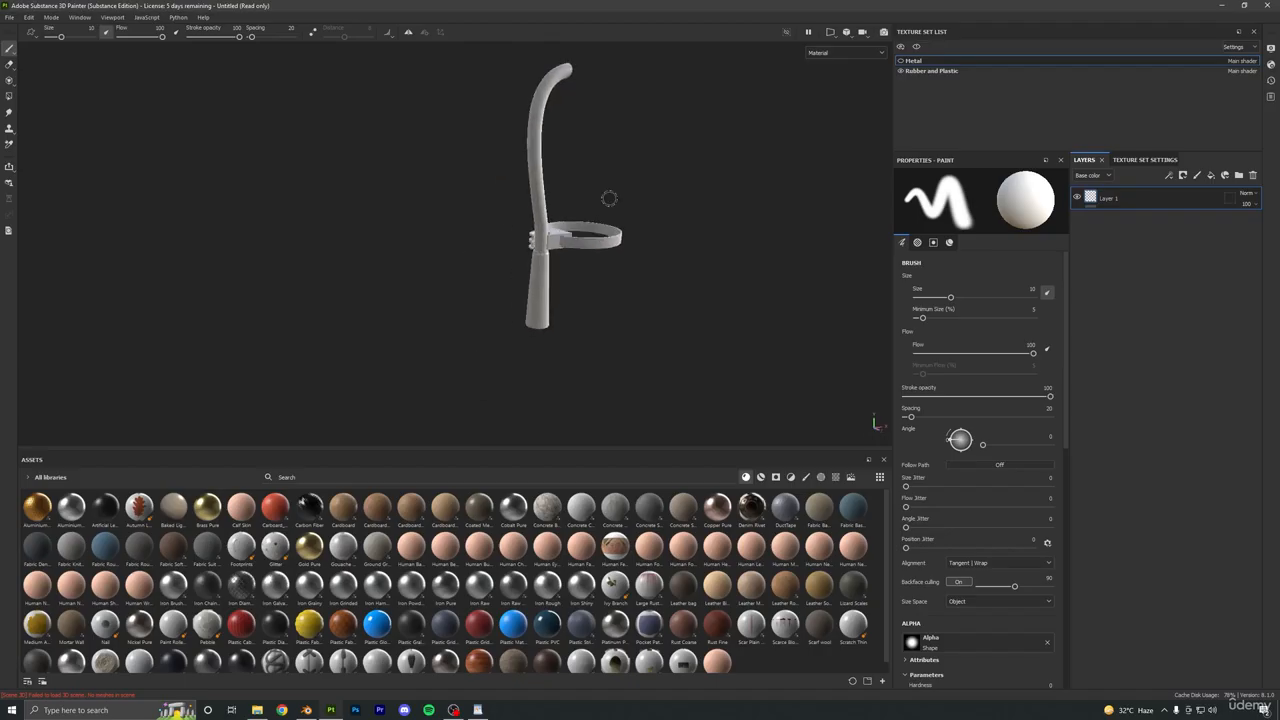
right_click_drag(609, 197, 572, 356, "alt")
middle_click_drag(598, 205, 593, 243, "alt")
right_click_drag(593, 243, 577, 279, "alt")
left_click_drag(578, 278, 569, 120, "alt")
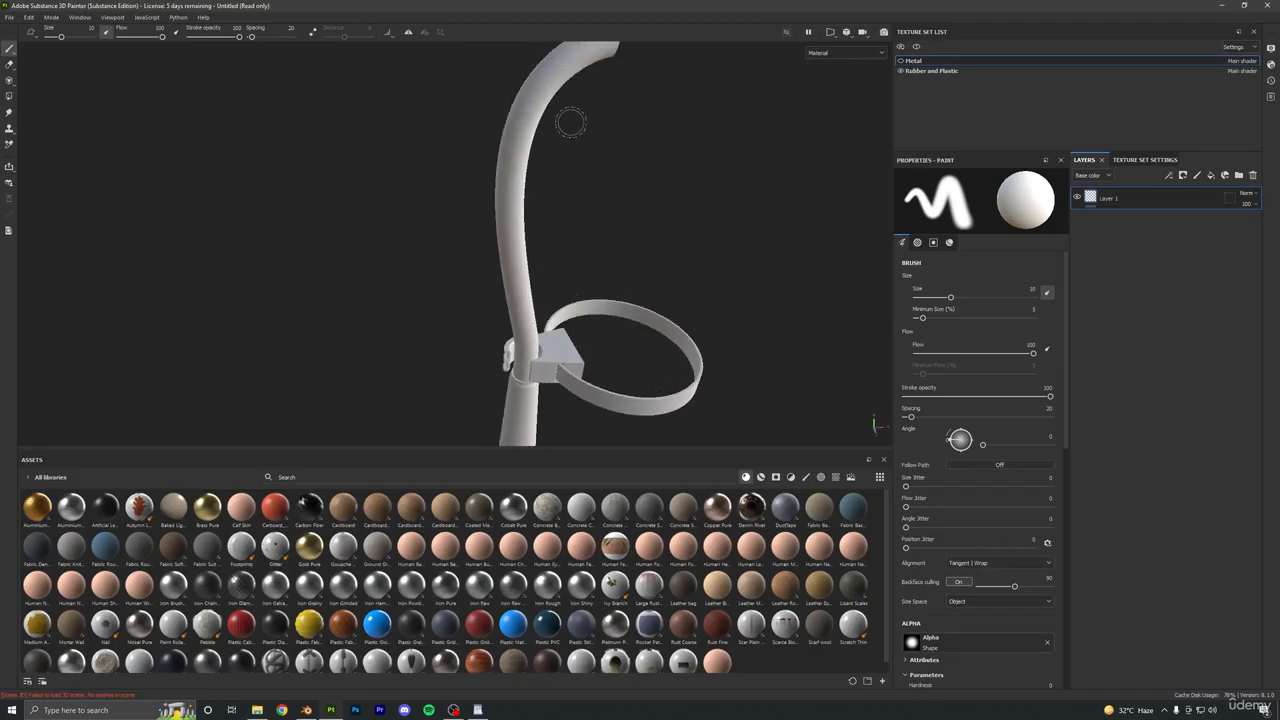
Show the Metal texture set again, briefly hide Rubber and Plastic, and restore the full extinguisher.
left_click(900, 61)
left_click(901, 71)
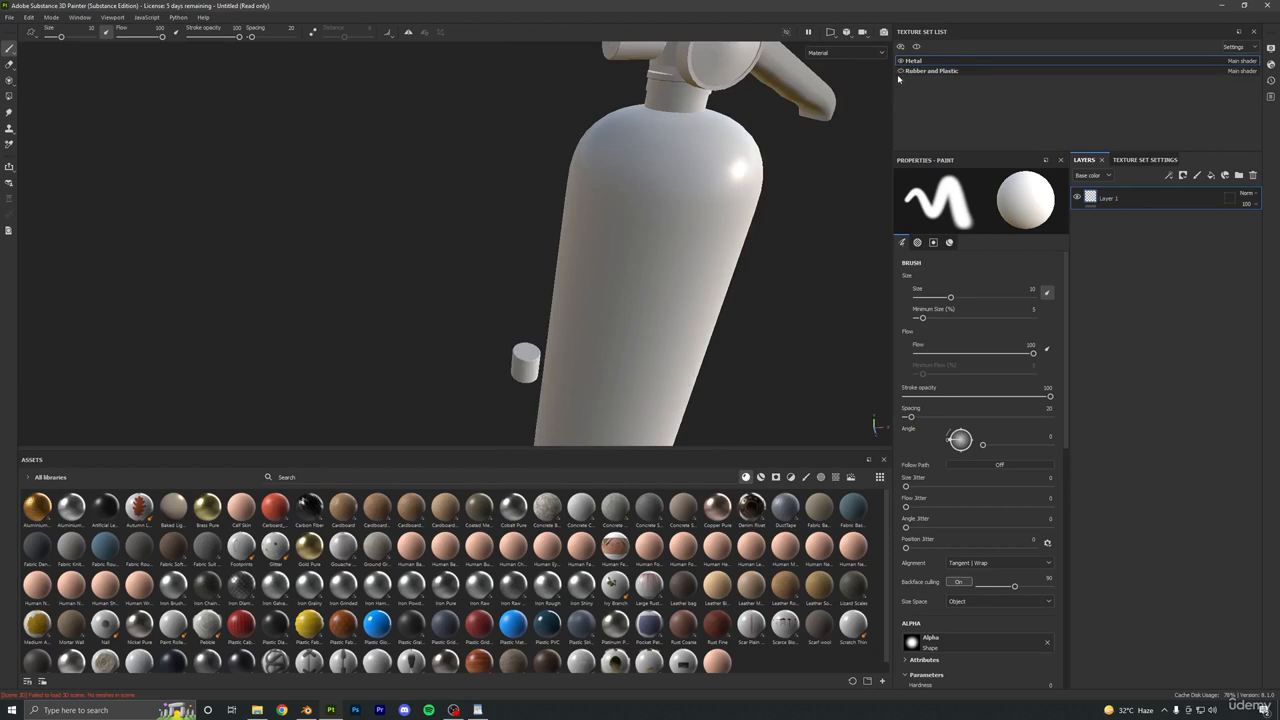
left_click(901, 71)
key("f")
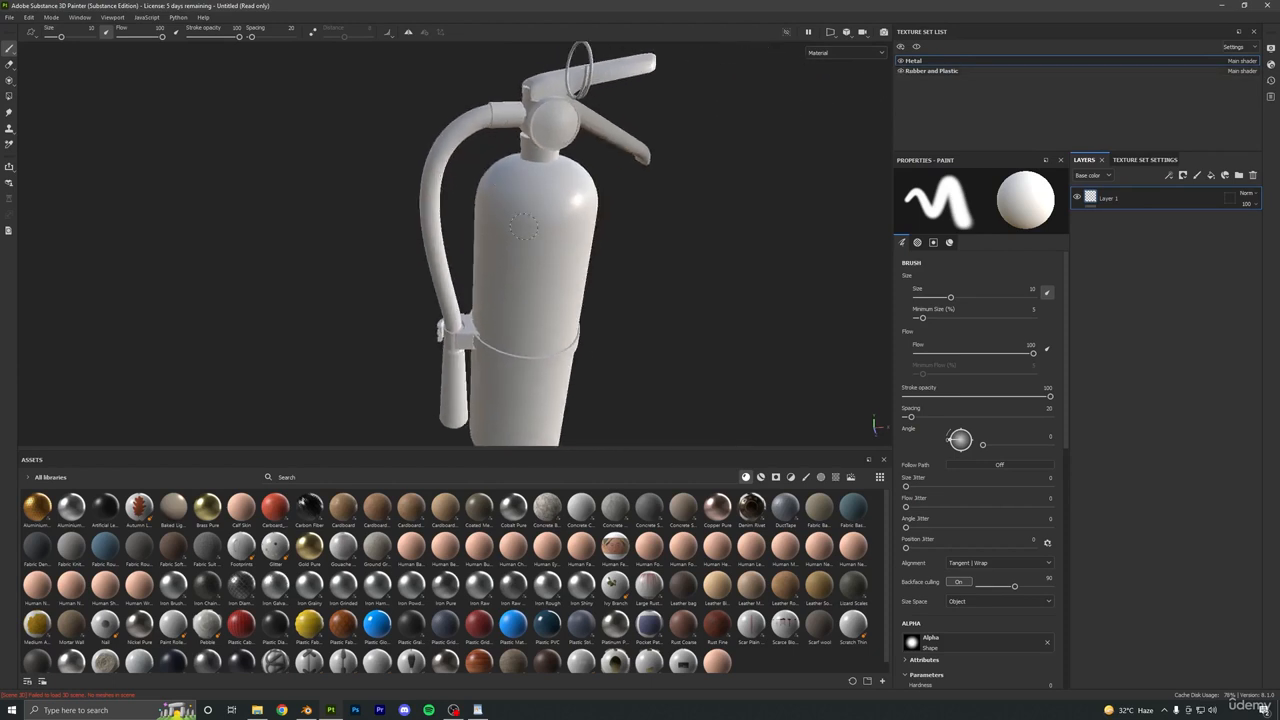
Isolate the Metal texture set in the viewport and turn the isolation back off.
left_click(916, 47)
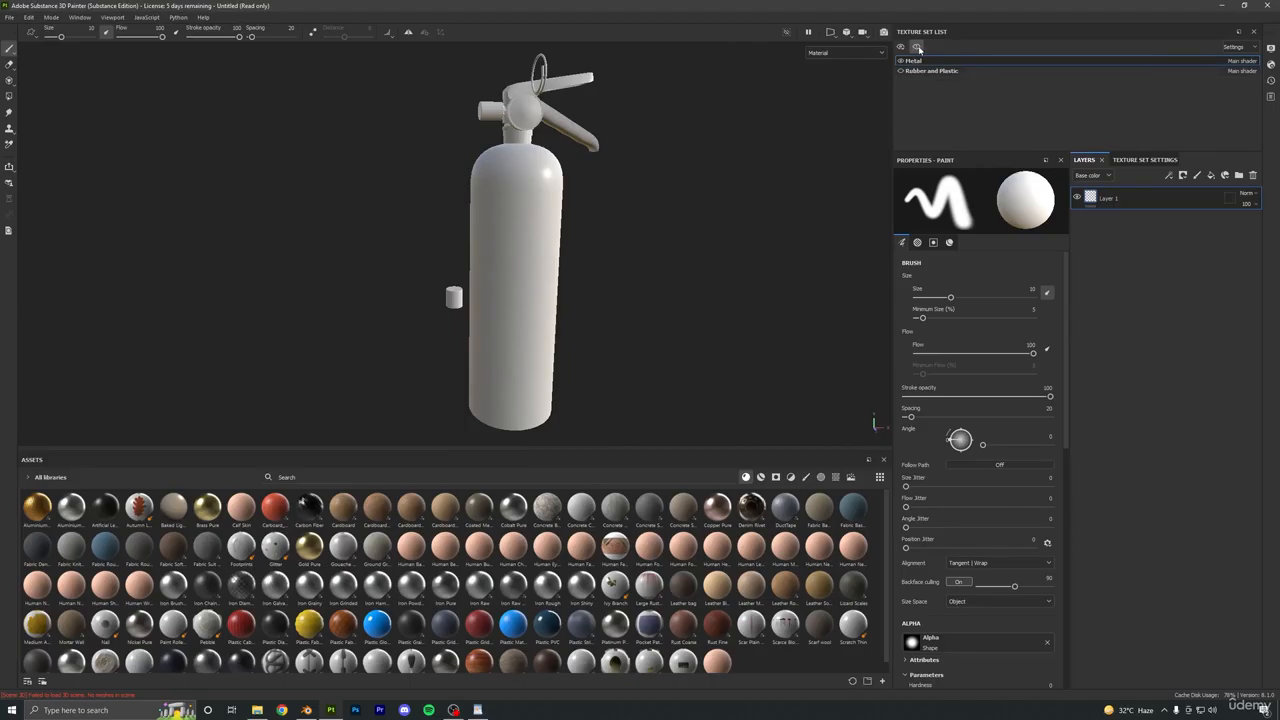
left_click(917, 47)
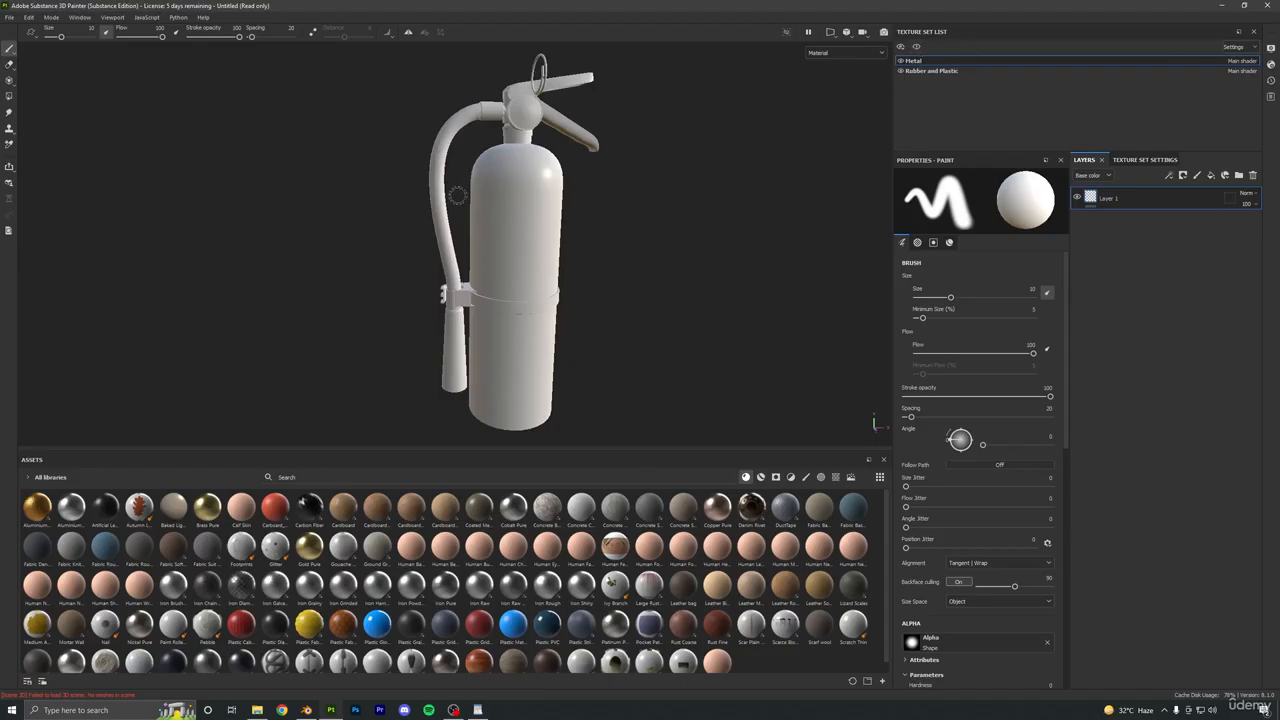
Turn on texture set isolation and make Rubber and Plastic the isolated texture set.
left_click_drag(458, 196, 460, 237, "alt")
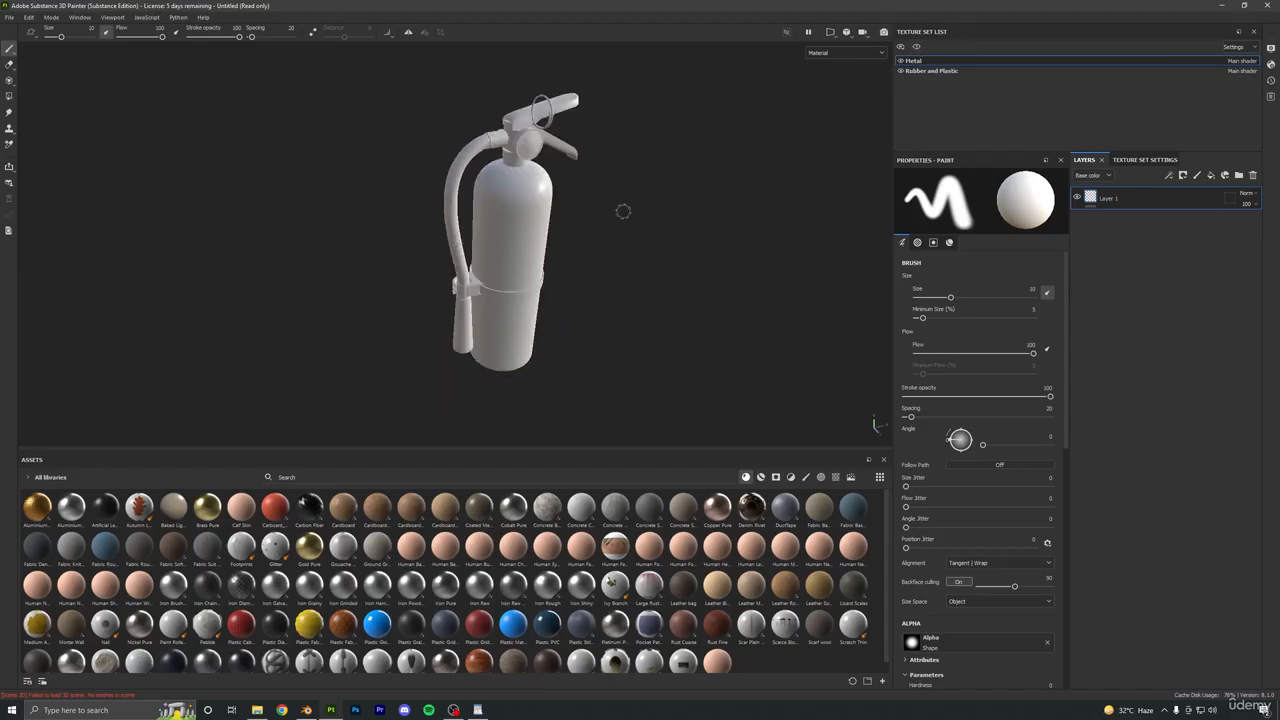
key("alt+q")
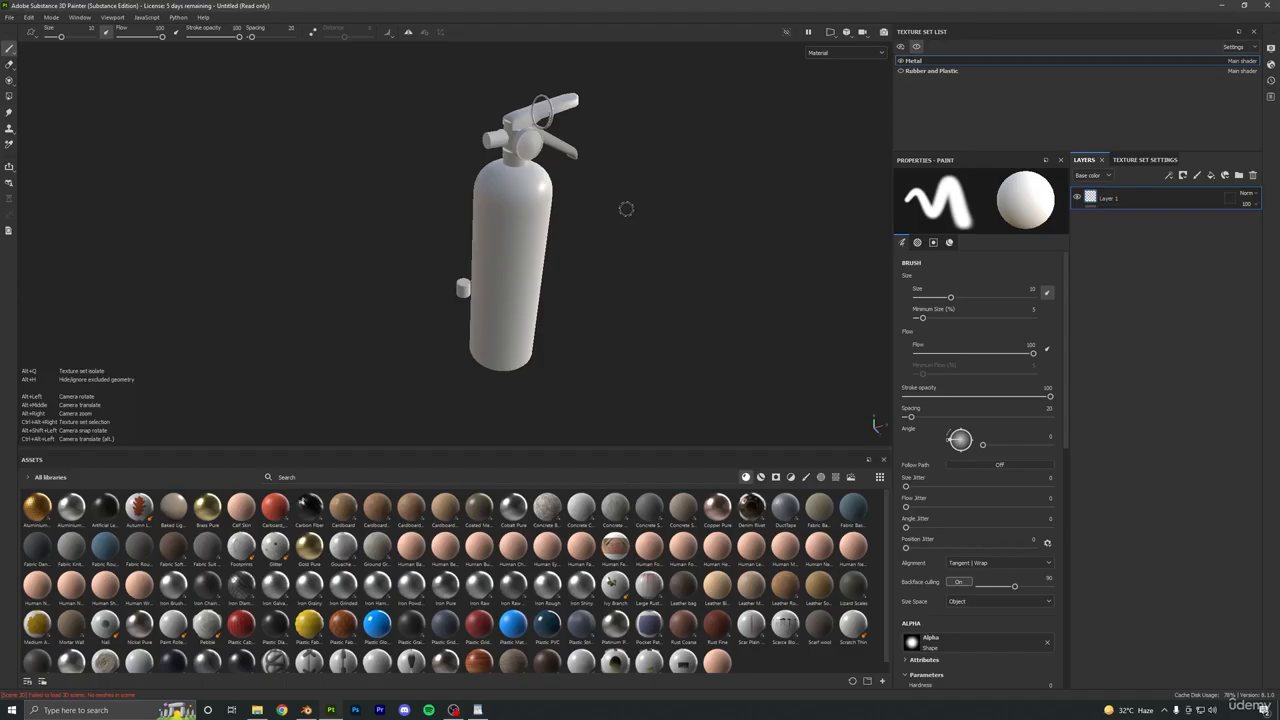
right_click_drag(557, 209, 497, 277, "alt")
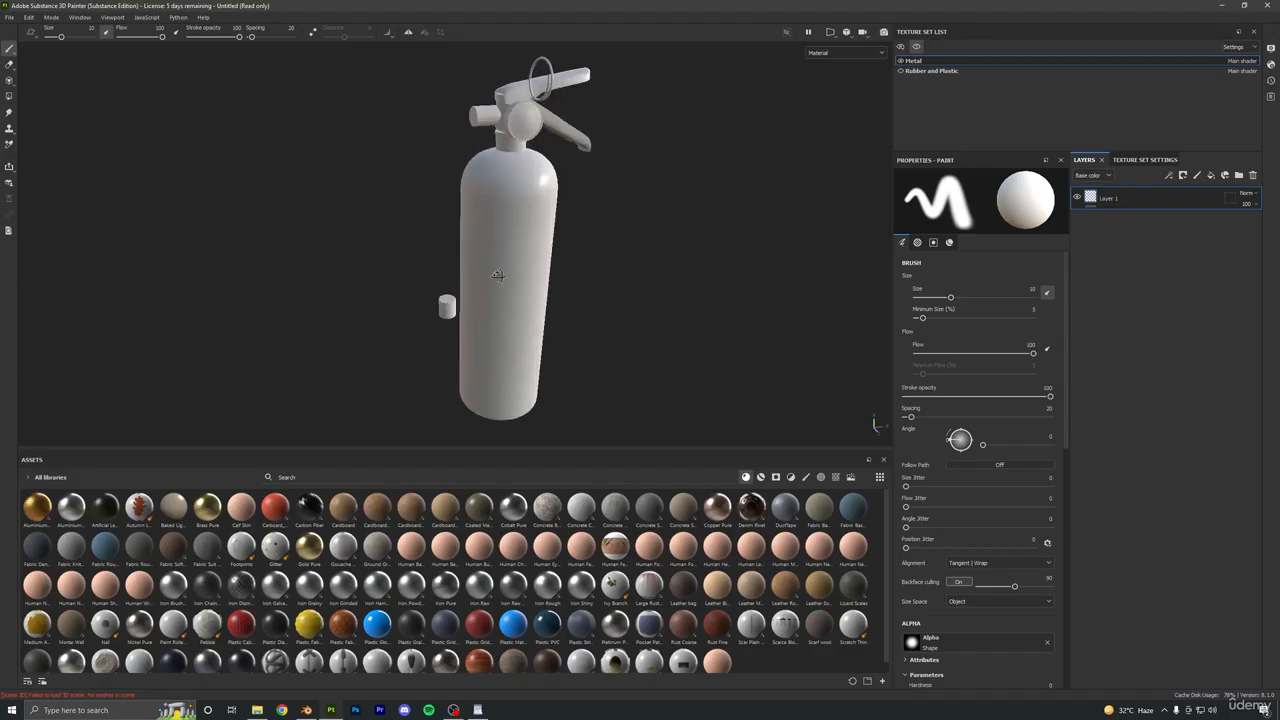
left_click(936, 72)
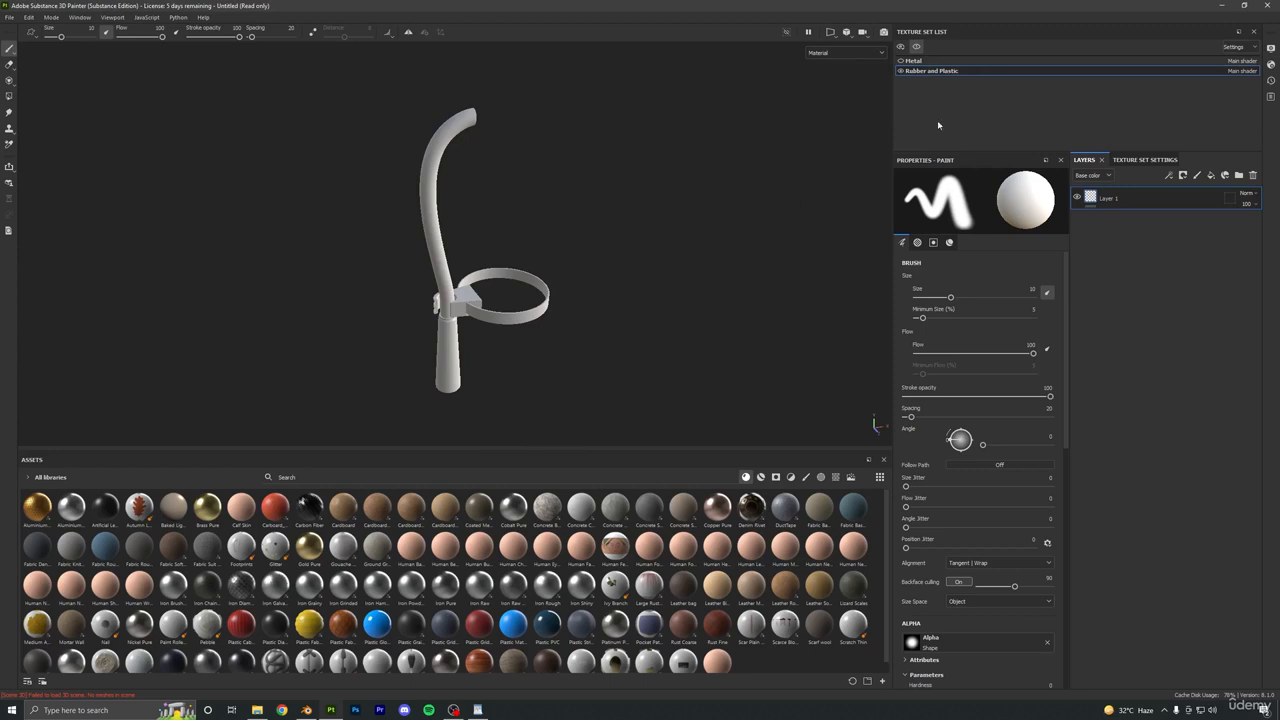
Show the Metal texture set again, and try hiding and showing all texture sets at once.
left_click(901, 61)
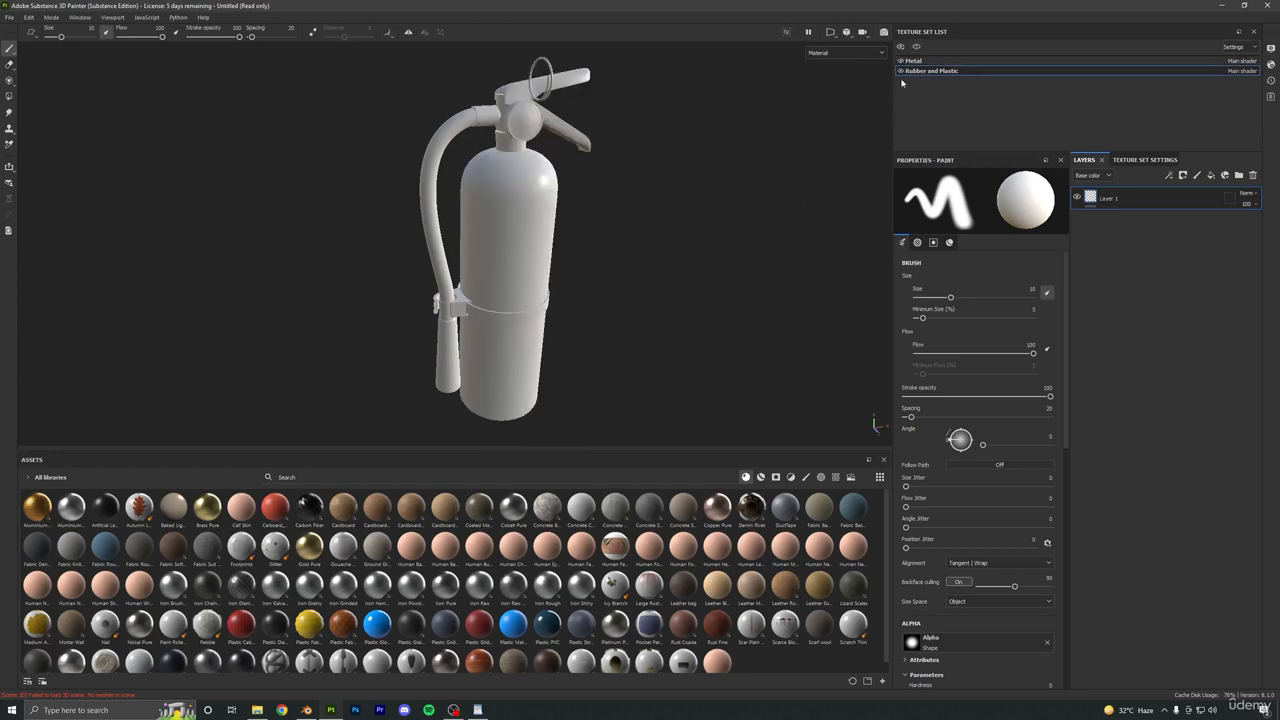
left_click(901, 47)
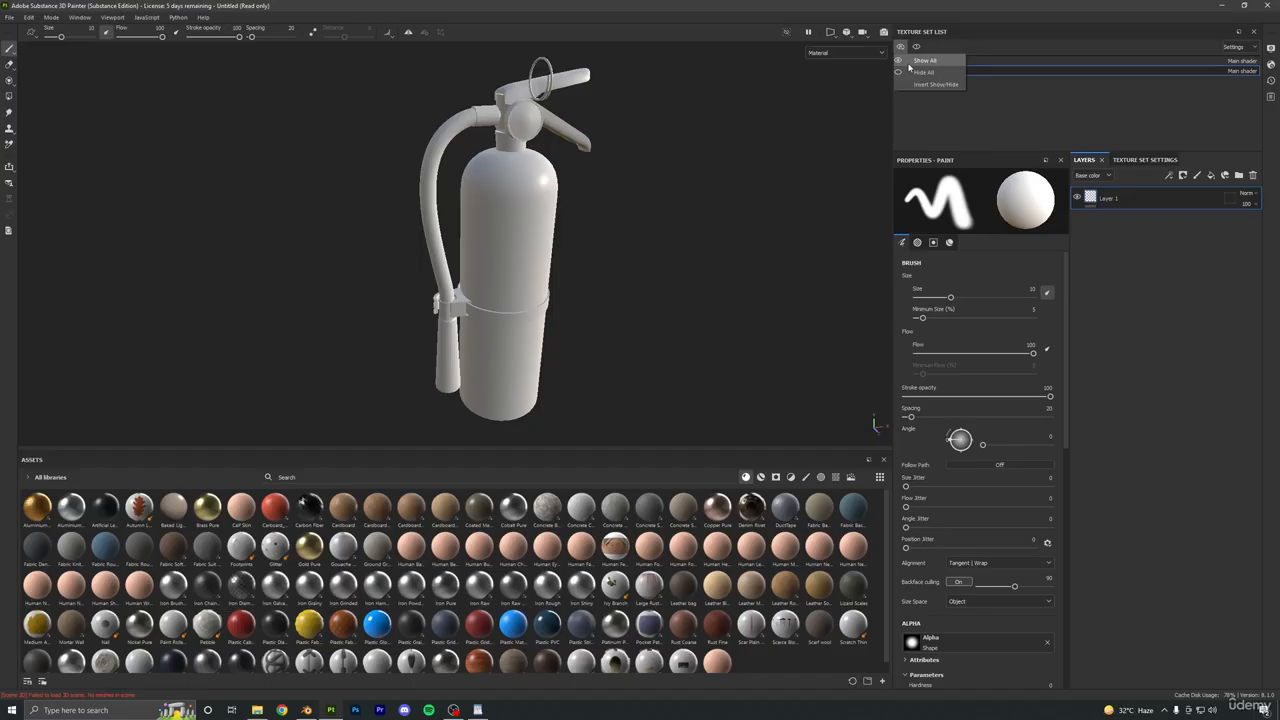
left_click(919, 73)
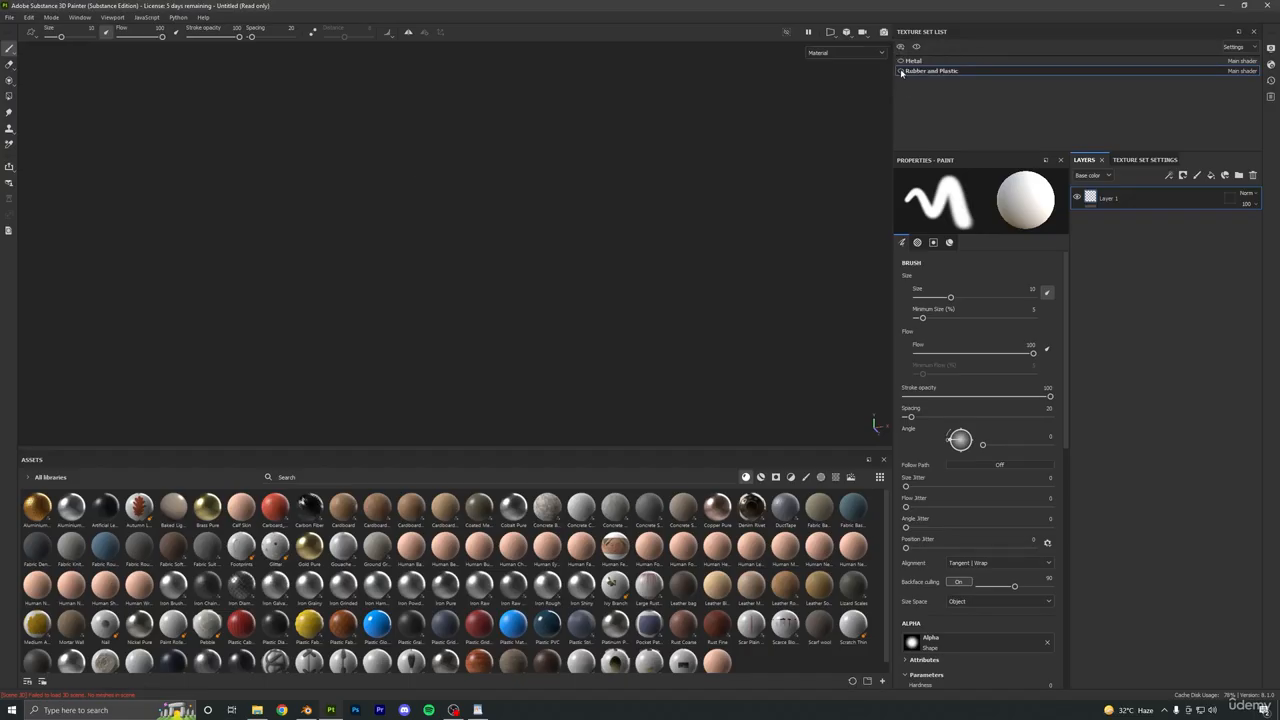
left_click(901, 72)
left_click(901, 72)
left_click(900, 47)
left_click(914, 62)
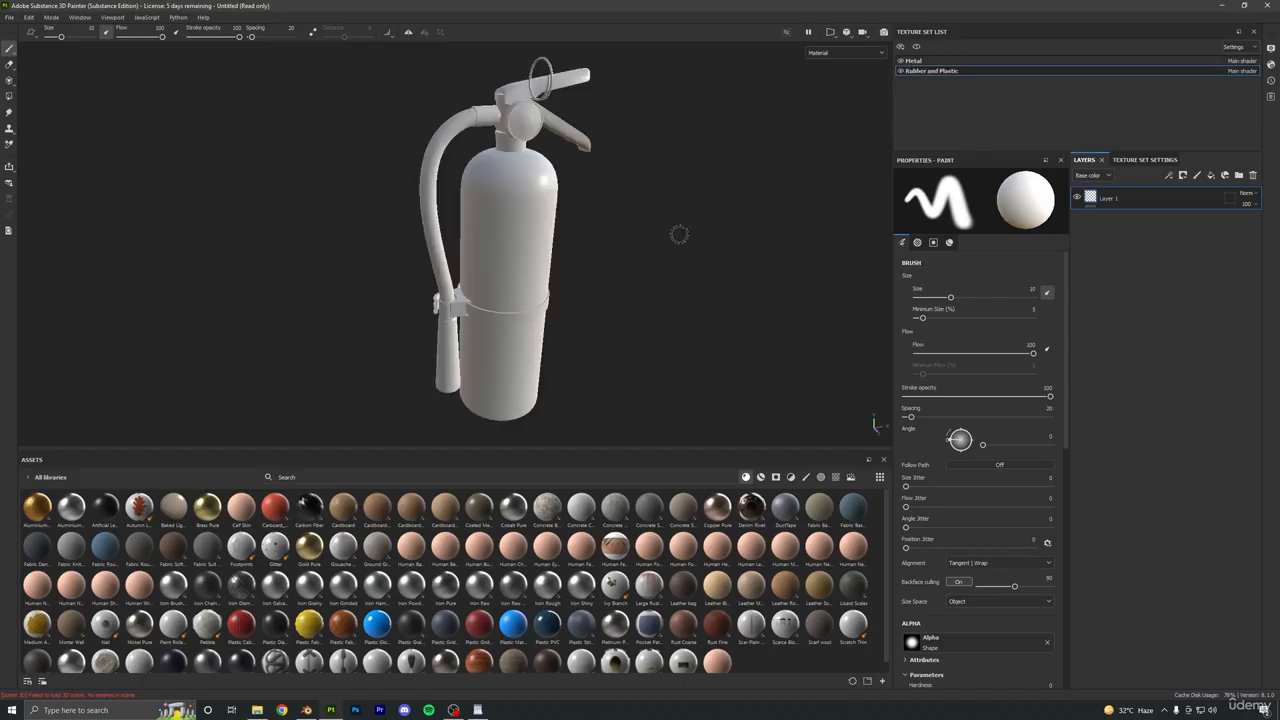
Hide Rubber and Plastic, invert the texture sets' visibility twice, and show Rubber and Plastic again.
left_click(902, 46)
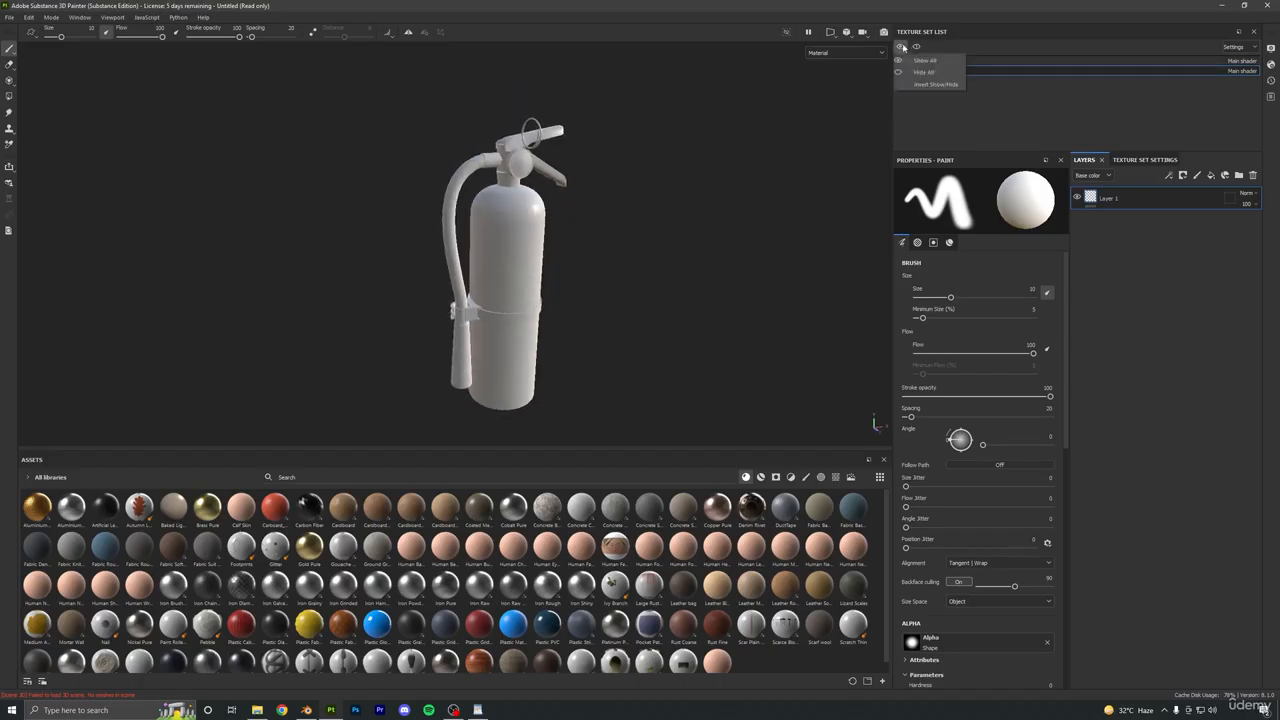
left_click(896, 95)
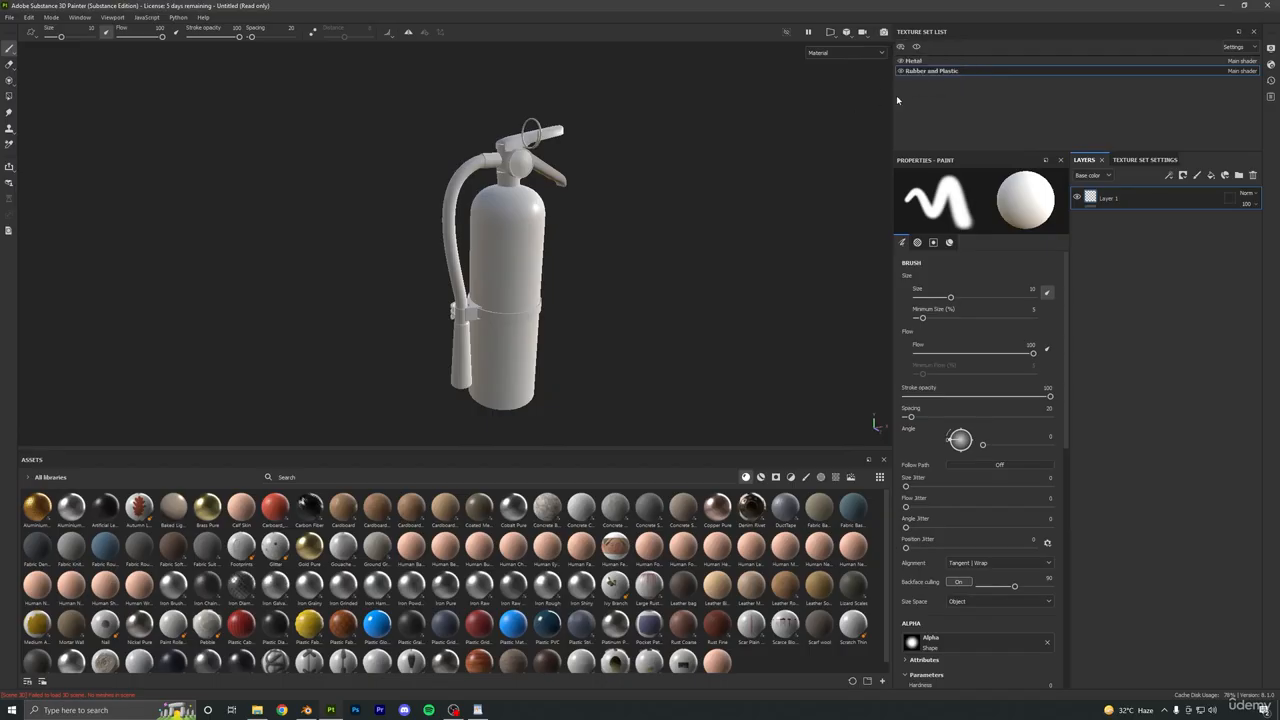
left_click(901, 72)
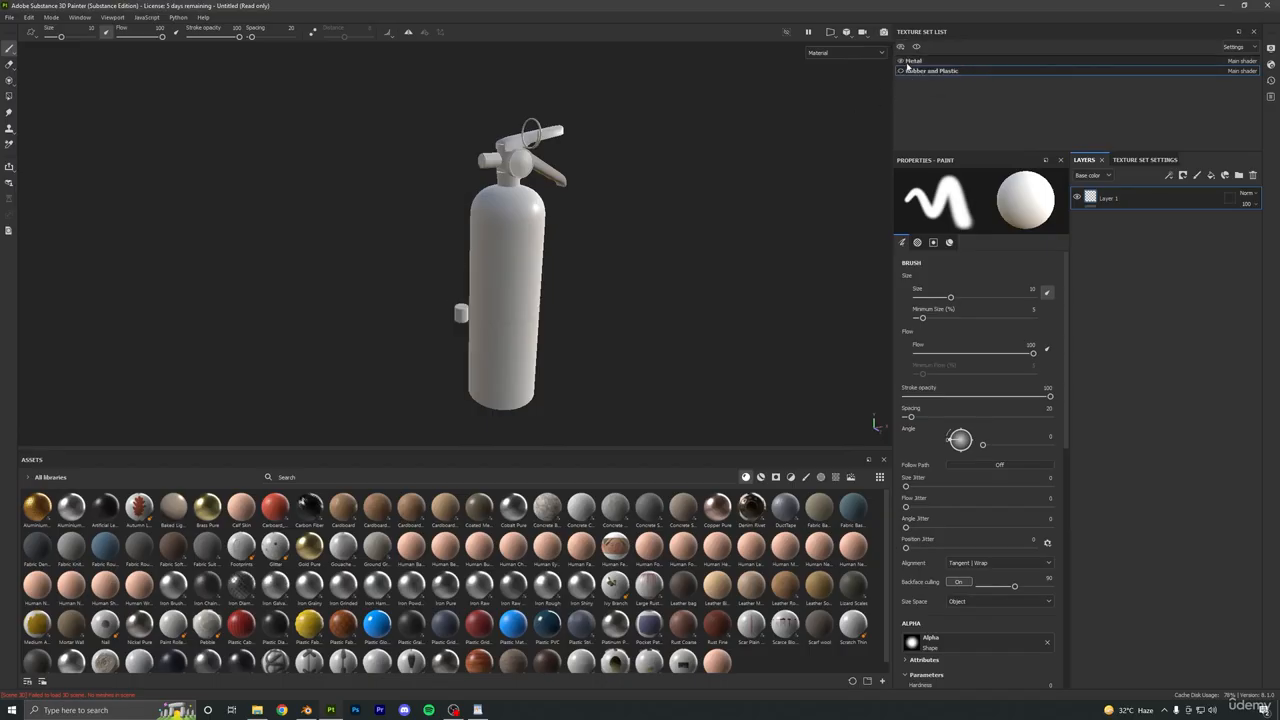
left_click(902, 46)
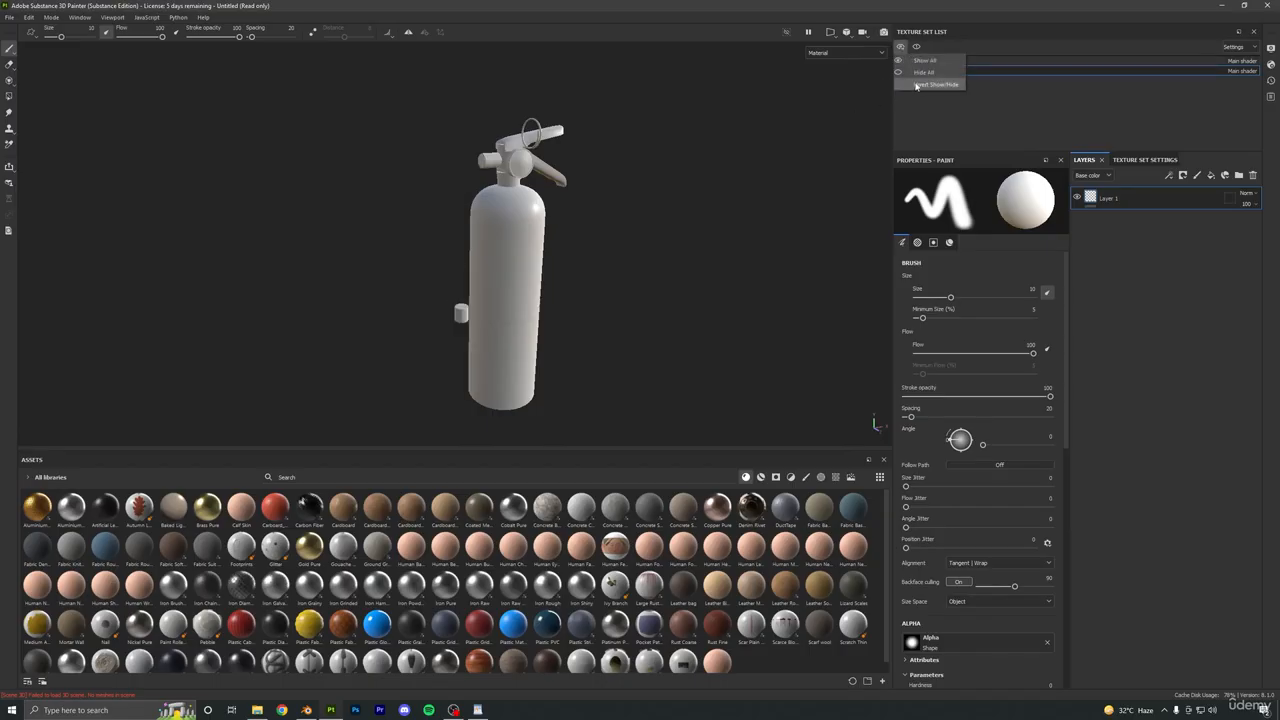
left_click(915, 82)
left_click(901, 46)
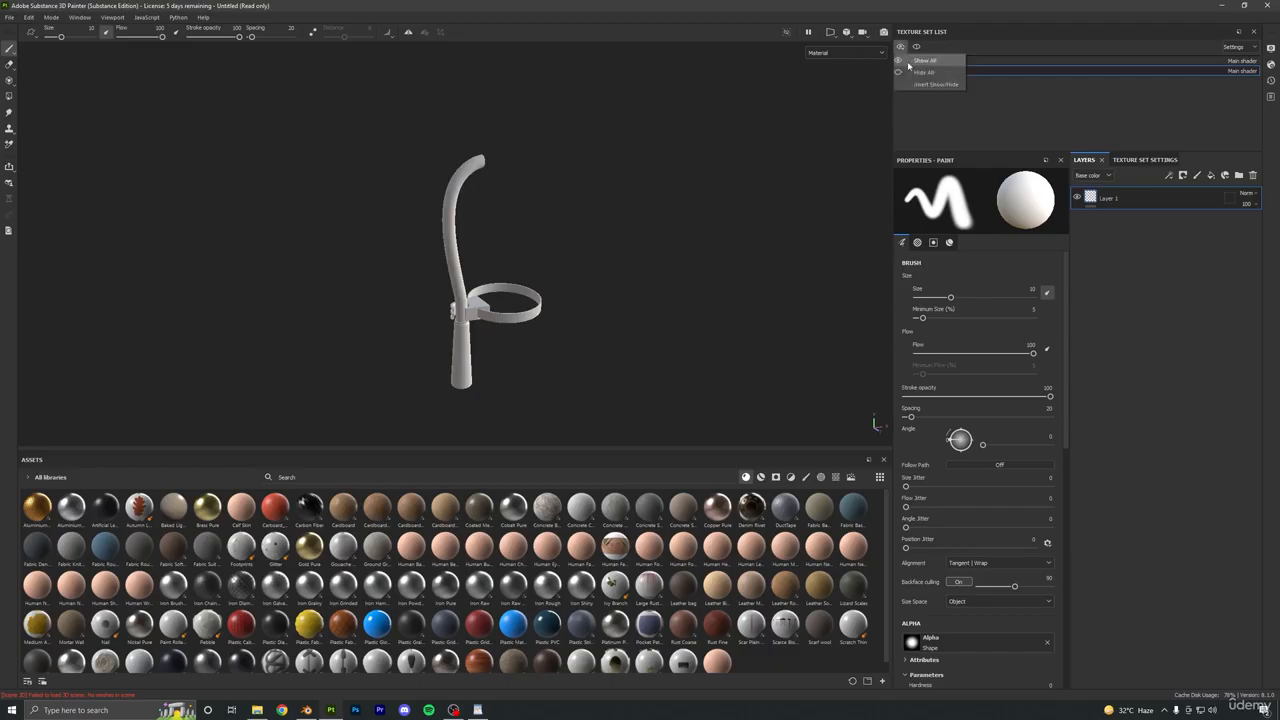
left_click(920, 85)
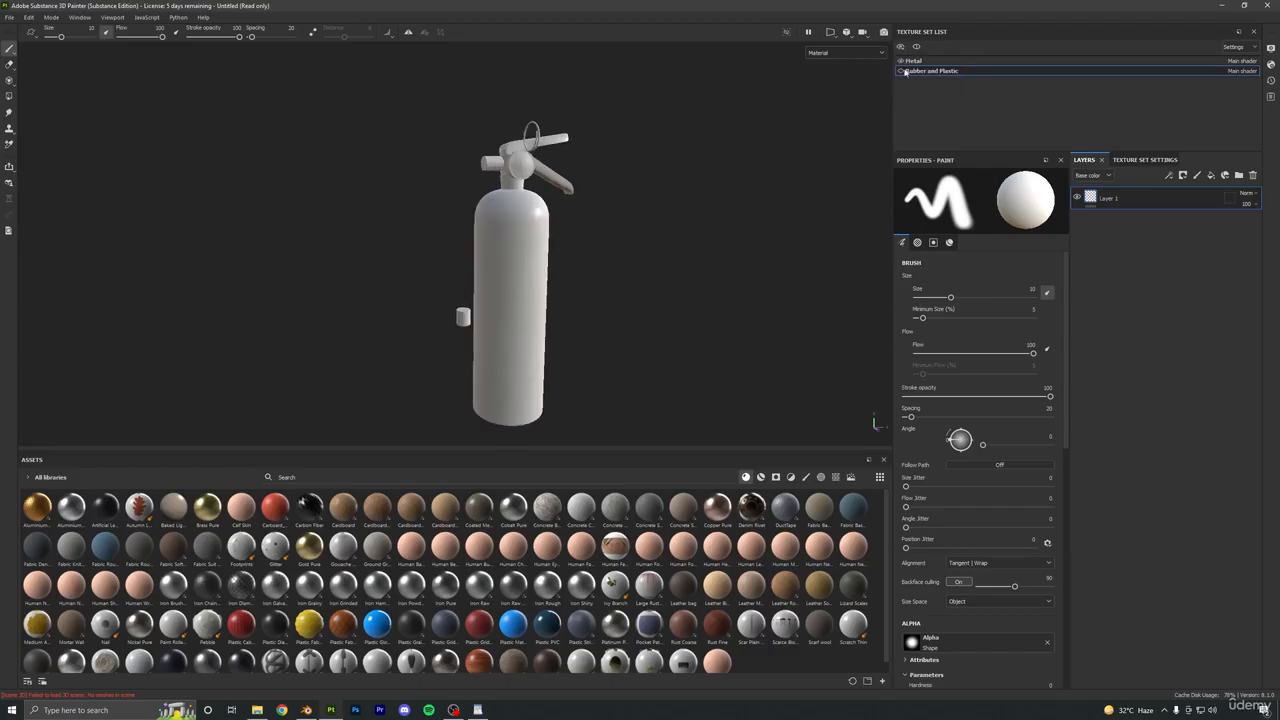
left_click(901, 71)
Rename the Metal texture set to PaintedMetal.
middle_click_drag(632, 272, 610, 218, "alt")
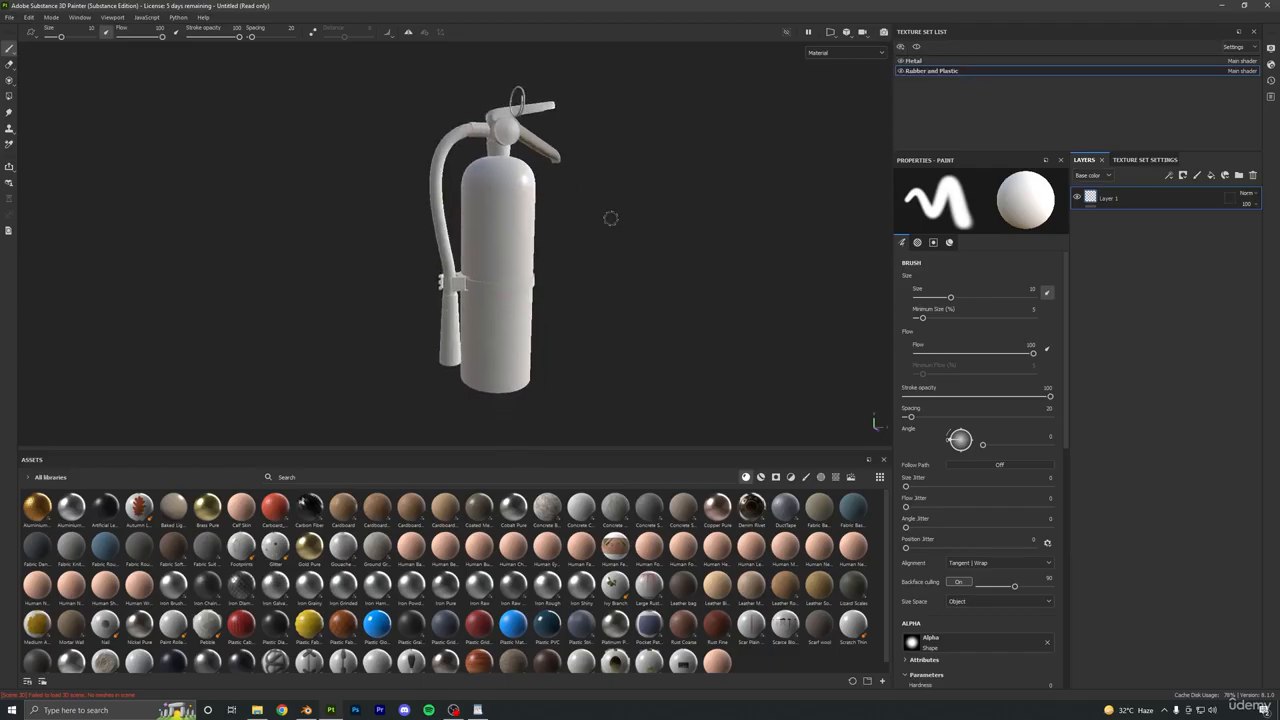
scroll(606, 219, "up", 2)
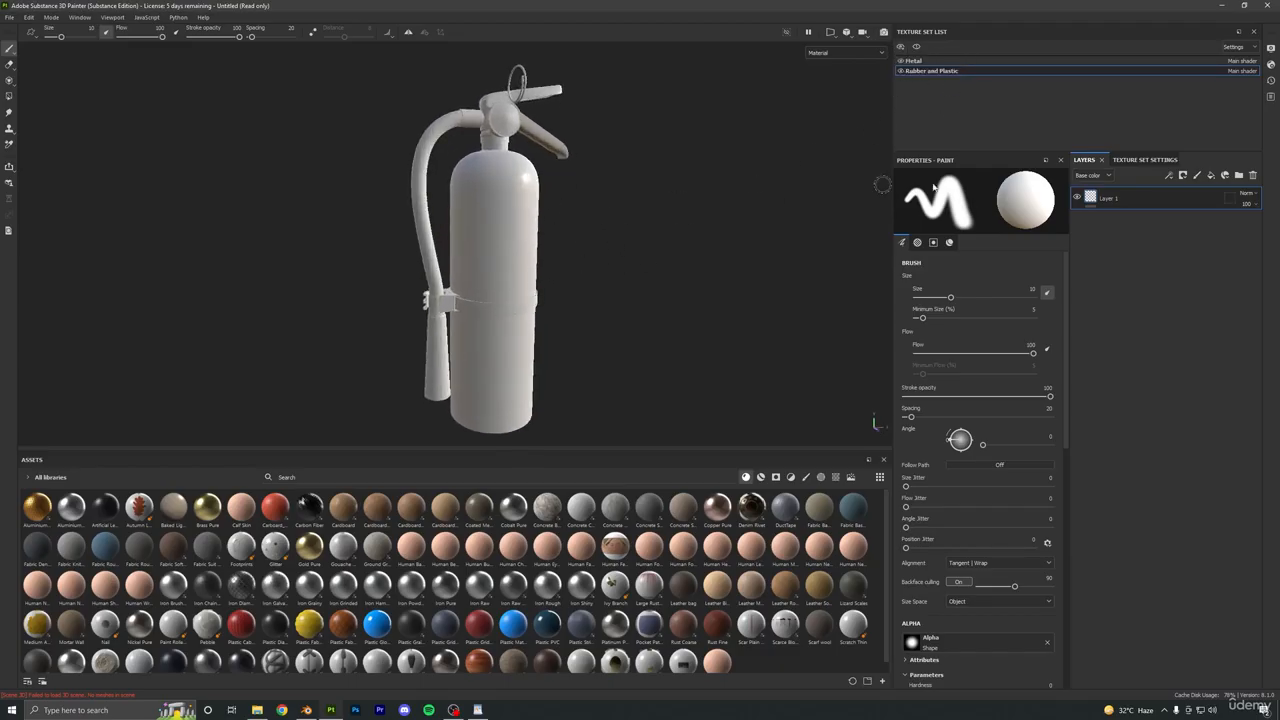
double_click(915, 61)
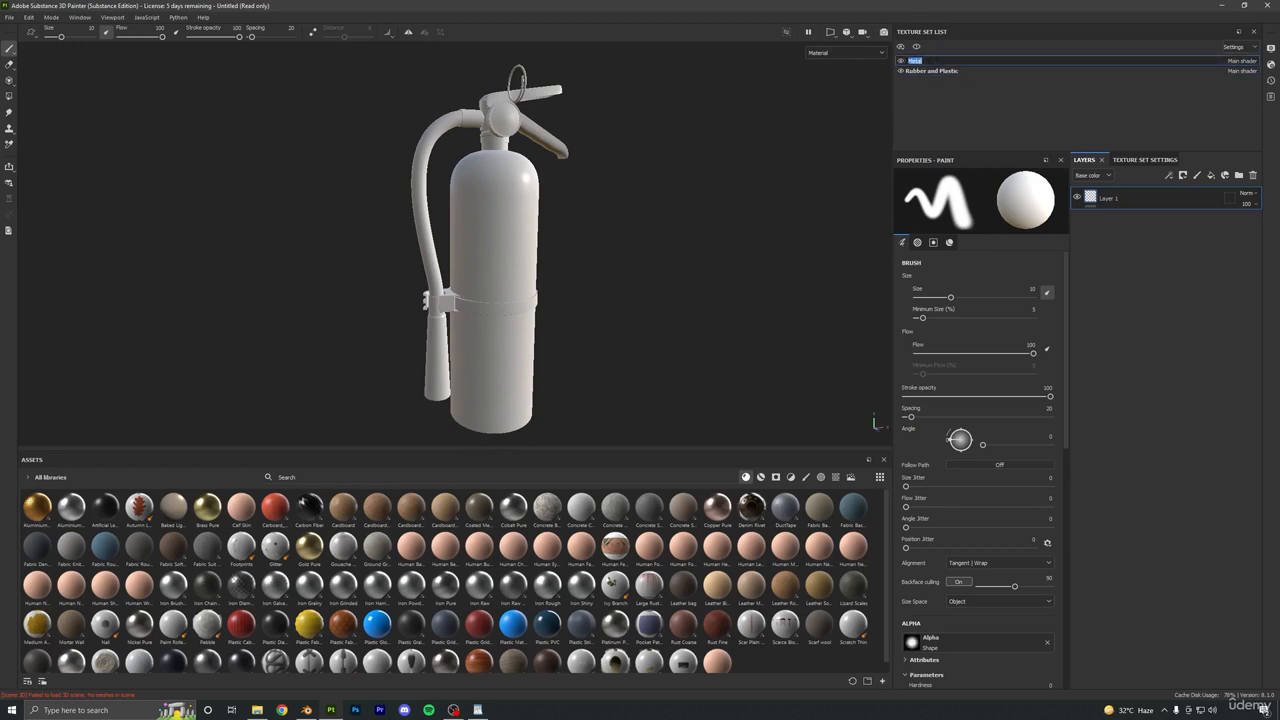
type("FaintedMetal")
key("Return")
Rename the Rubber and Plastic texture set to RubberPlastic.
left_click(928, 70)
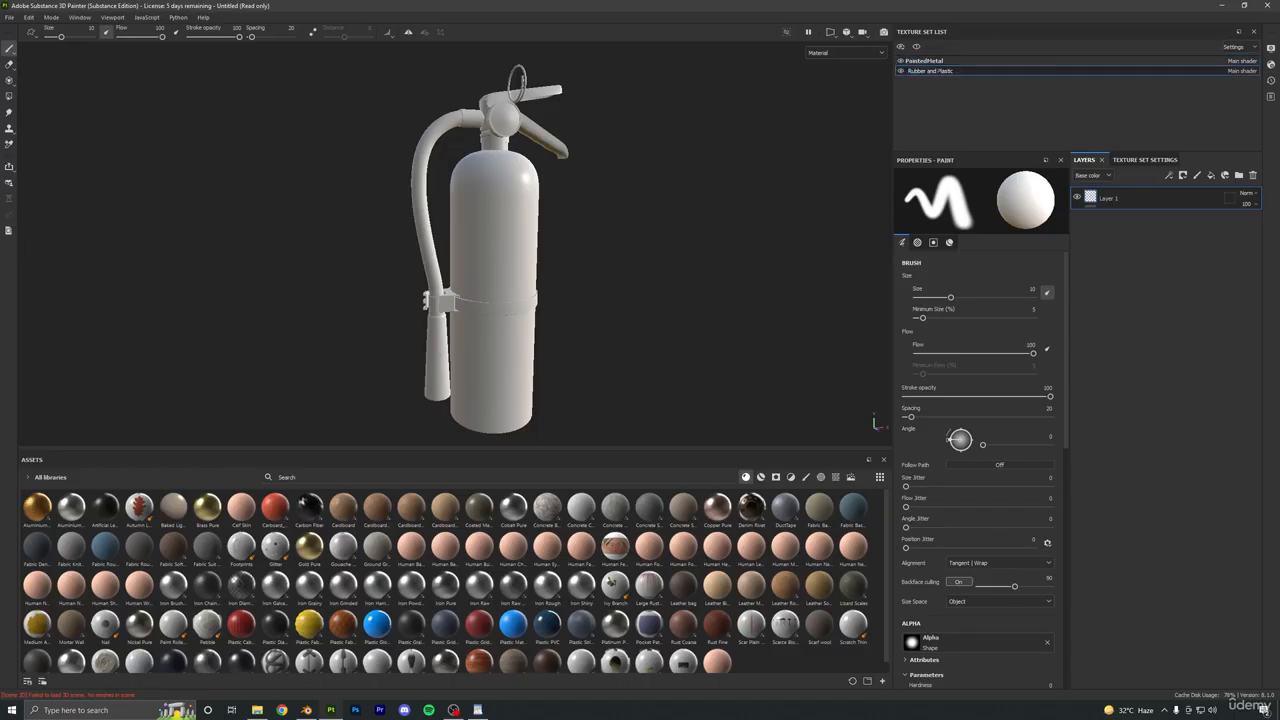
key("BackSpace")
key("BackSpace")
key("BackSpace")
key("BackSpace")
key("Return")
Make PaintedMetal the active texture set and show all texture set descriptions.
left_click_drag(602, 299, 630, 218, "alt")
middle_click_drag(620, 184, 632, 194, "alt")
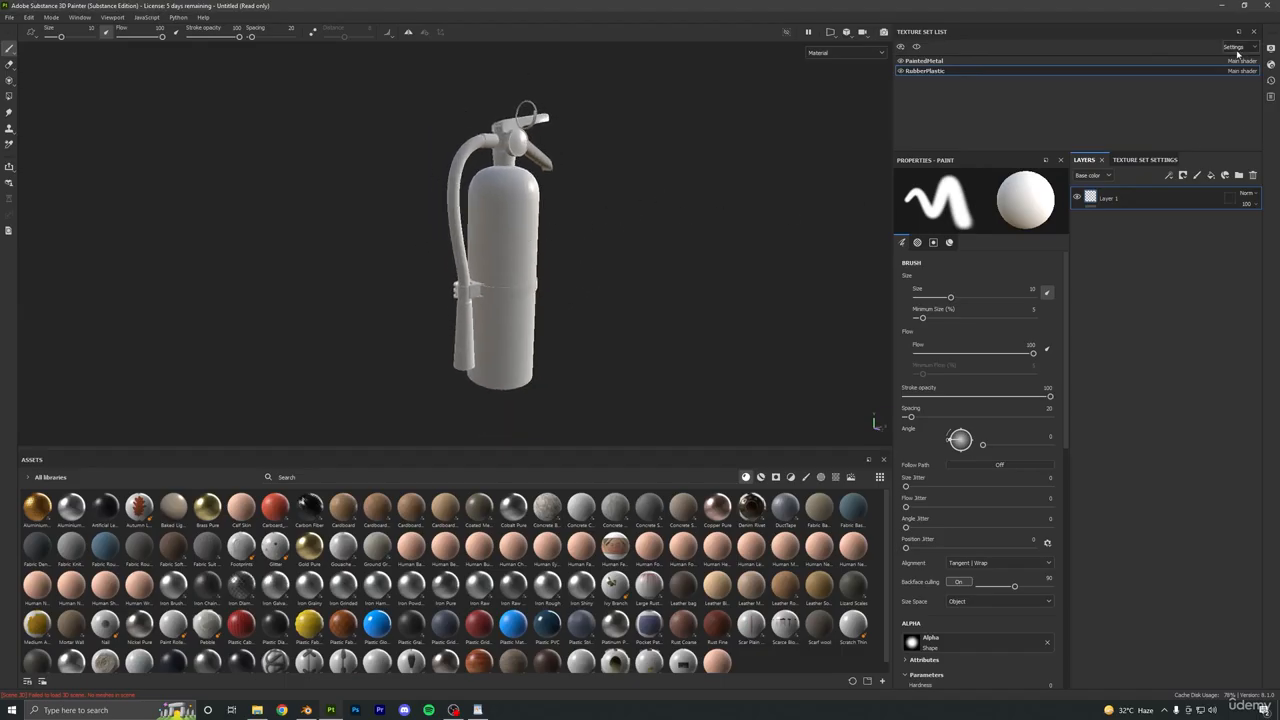
left_click(930, 61)
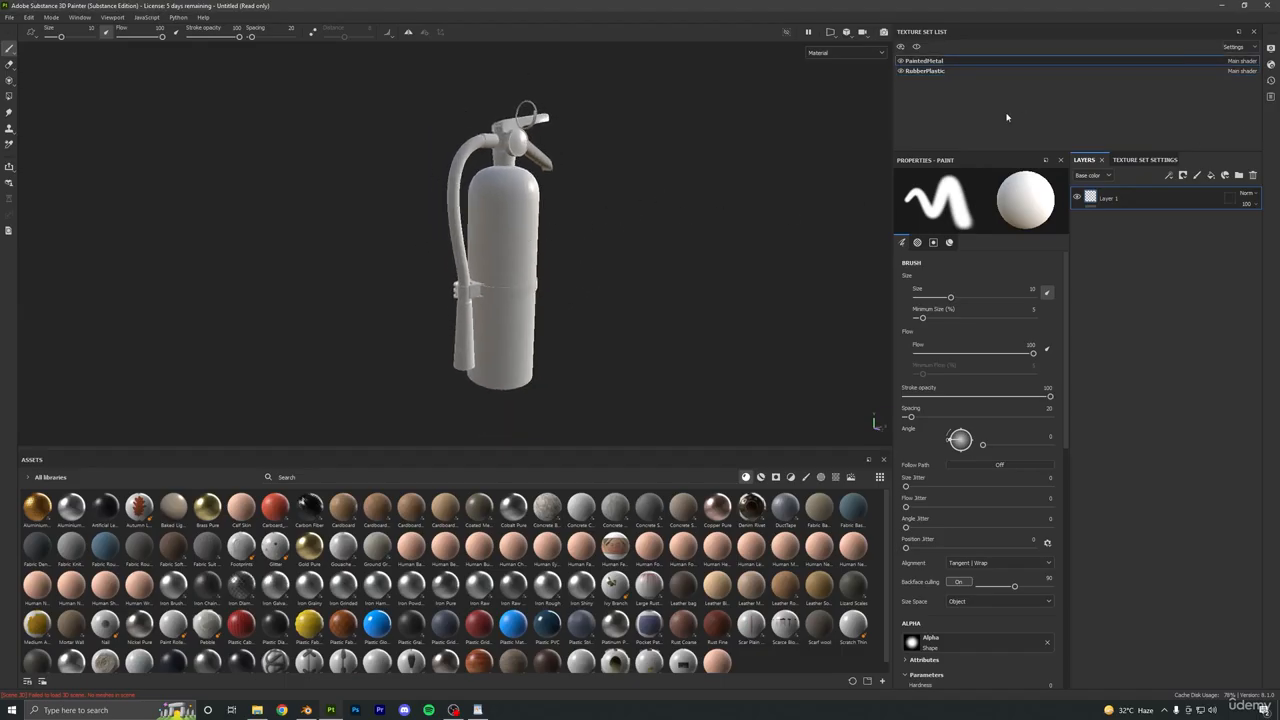
left_click(1250, 49)
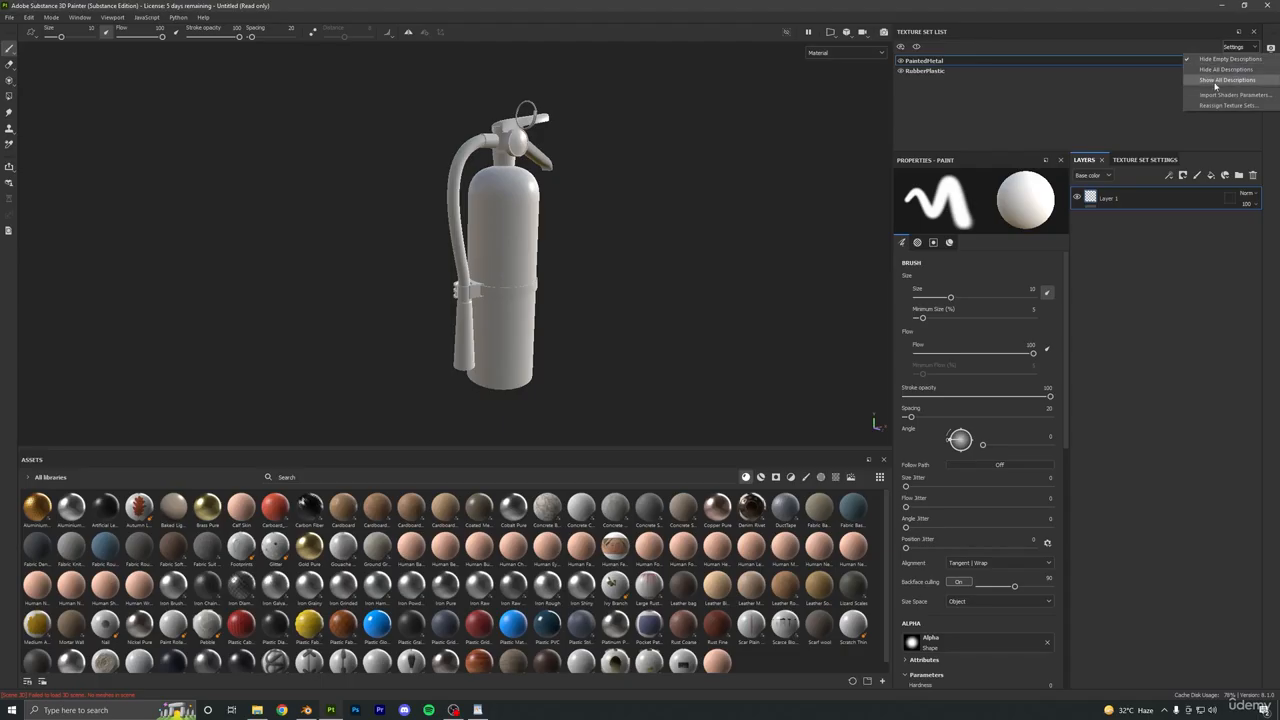
left_click(1225, 80)
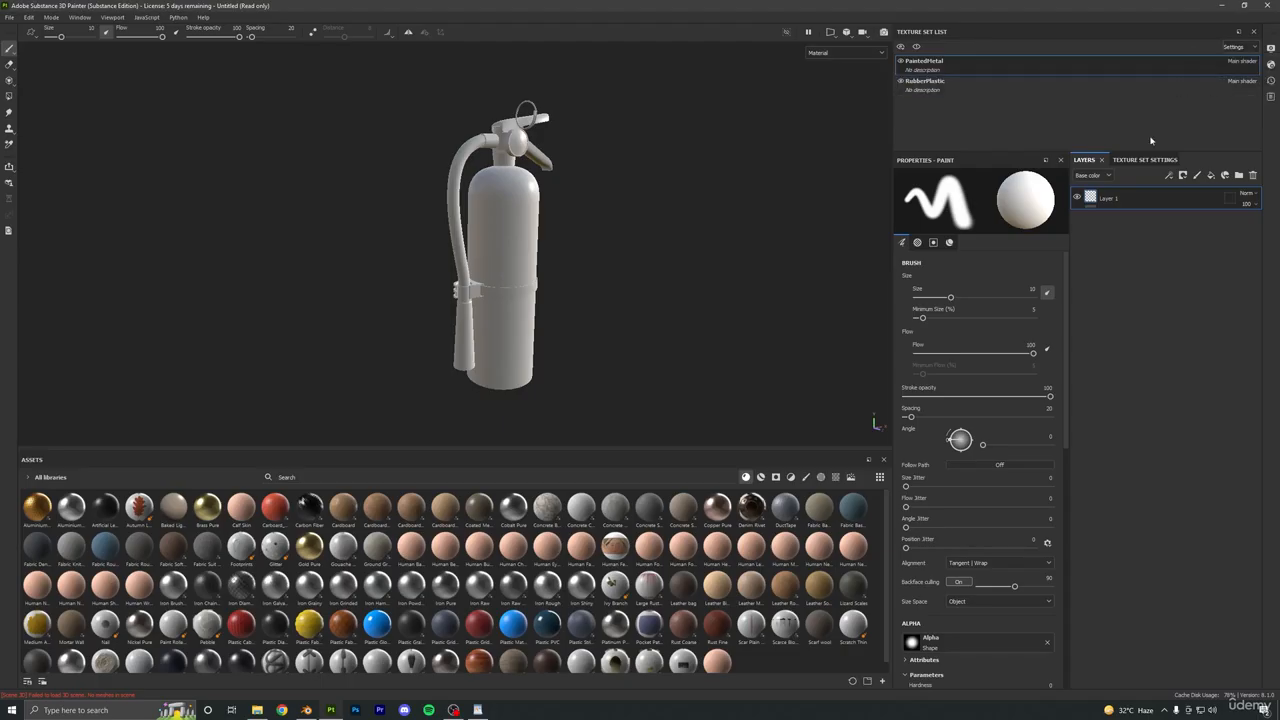
Try entering a placeholder description for the PaintedMetal texture set, and clear it again.
double_click(932, 71)
type("dsfiuosdi")
key("BackSpace")
key("BackSpace")
key("BackSpace")
key("BackSpace")
key("BackSpace")
key("BackSpace")
key("BackSpace")
key("BackSpace")
left_click(946, 122)
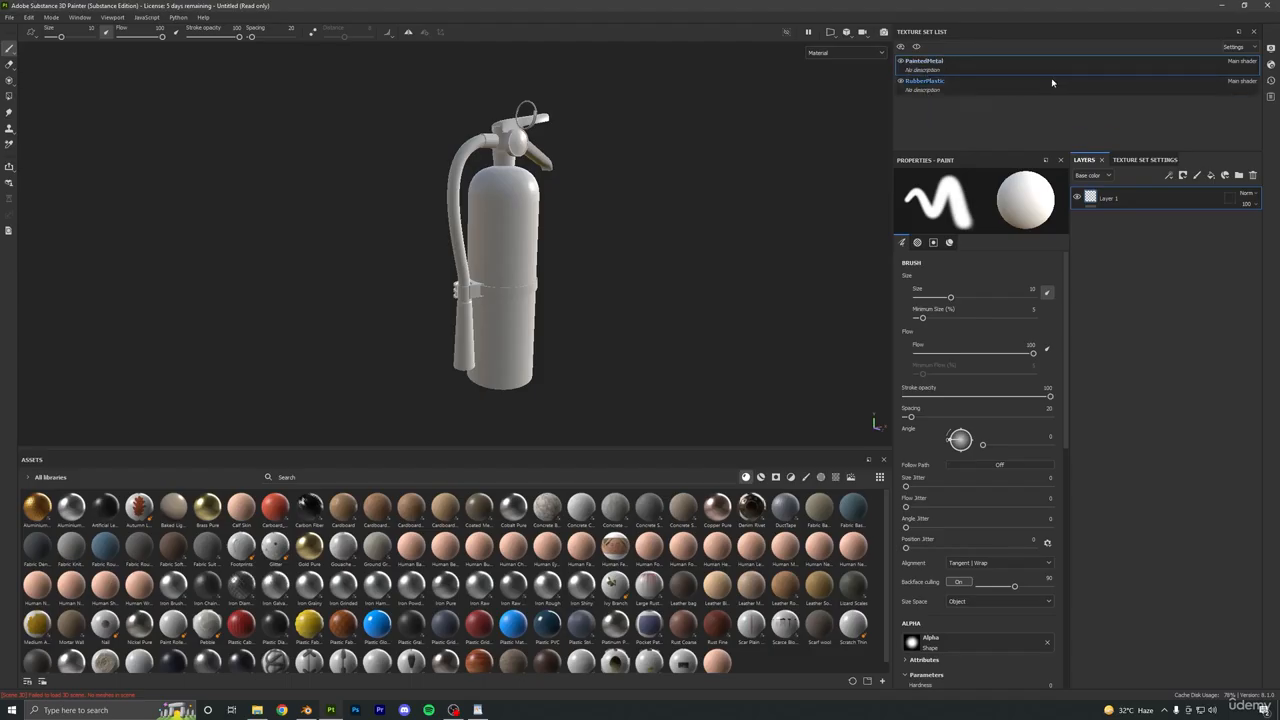
Set the texture set list to hide empty descriptions.
left_click(1233, 47)
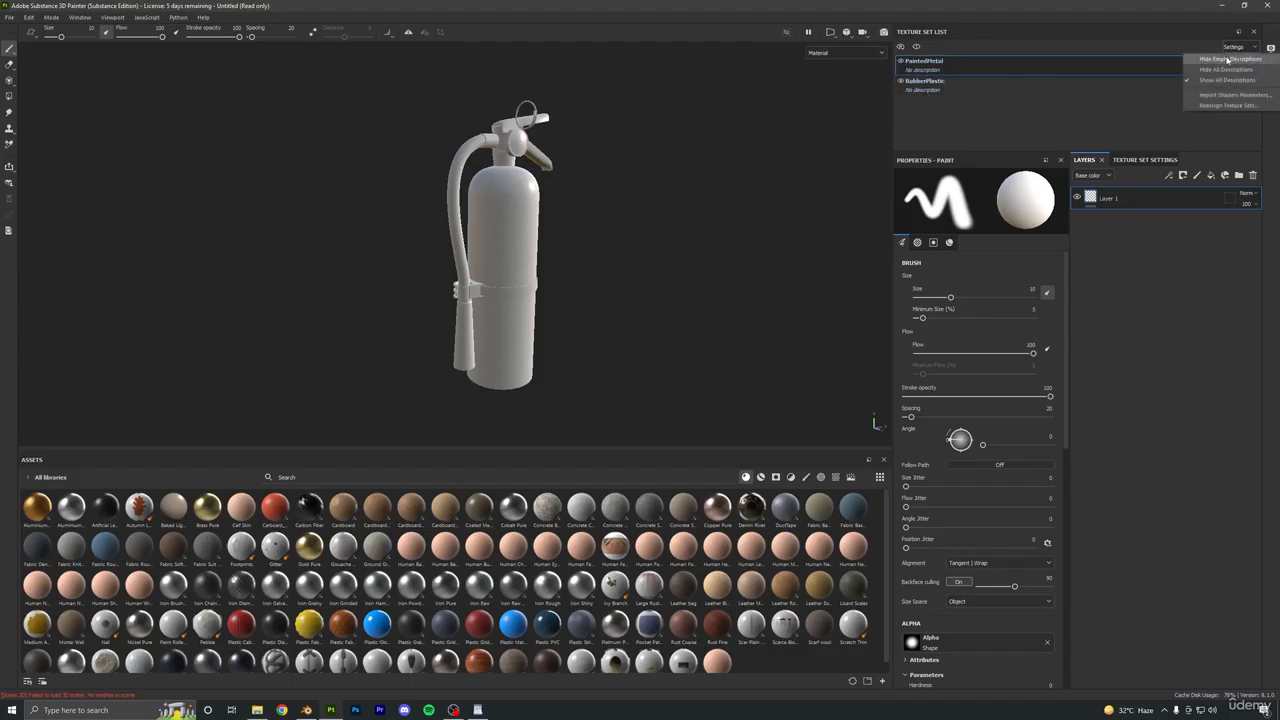
left_click(1228, 60)
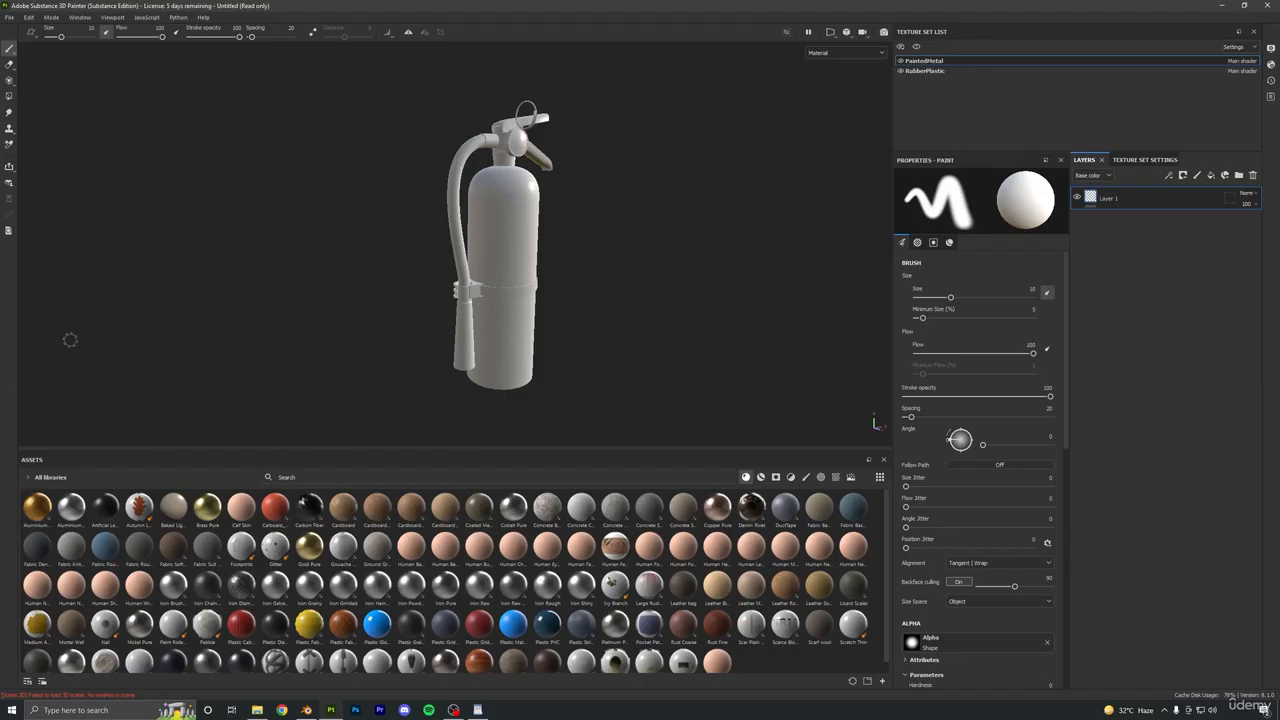
Show the 3D and 2D views side by side and examine the UV layouts of PaintedMetal and RubberPlastic.
key("F1")
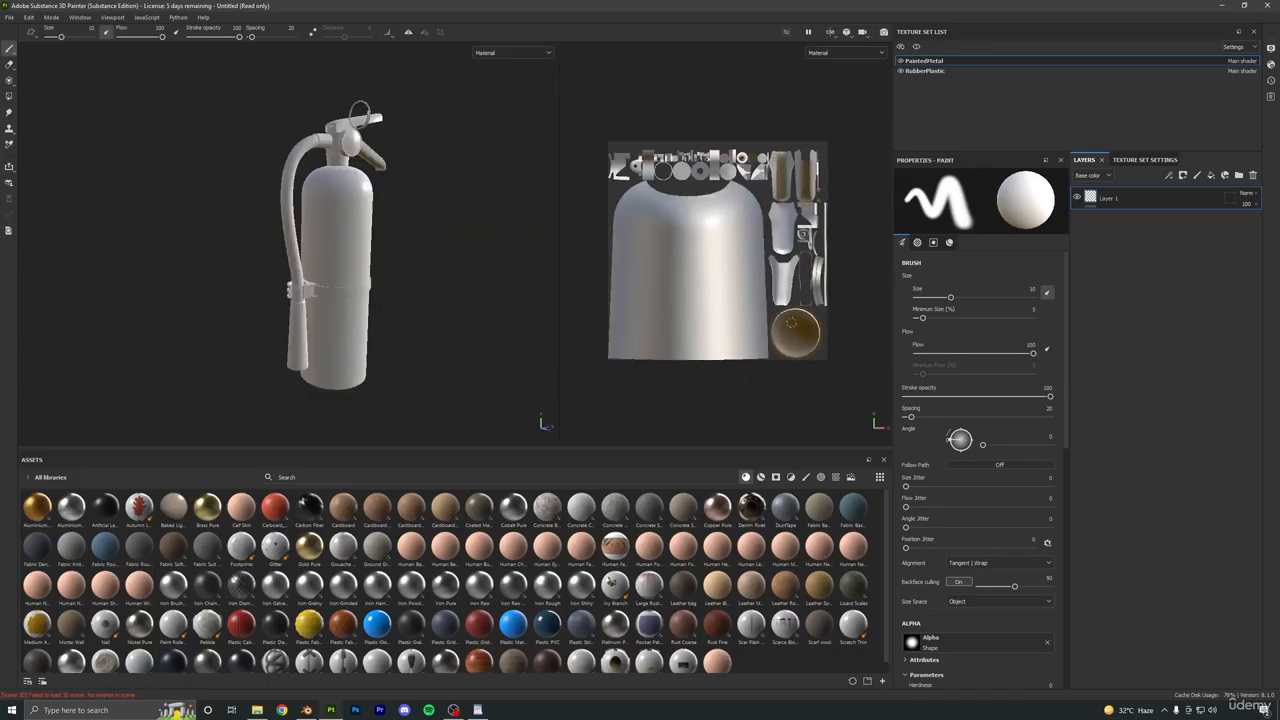
scroll(715, 310, "up", 2)
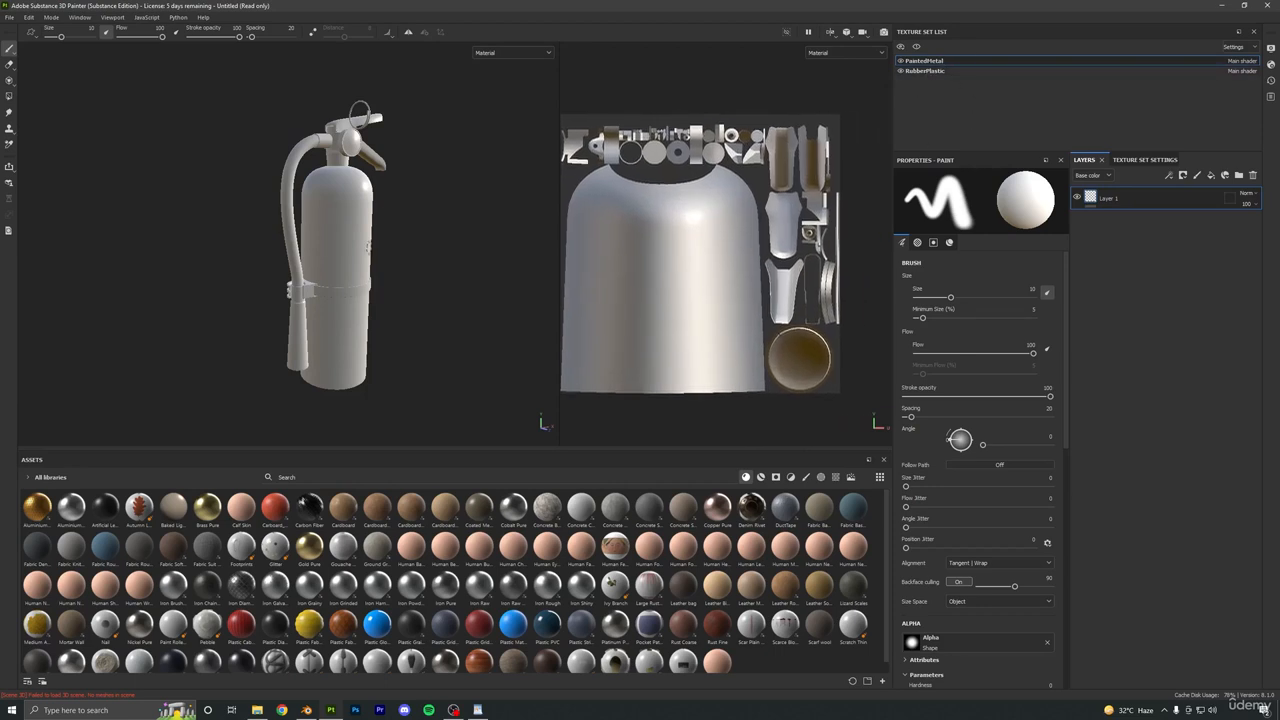
left_click(926, 71)
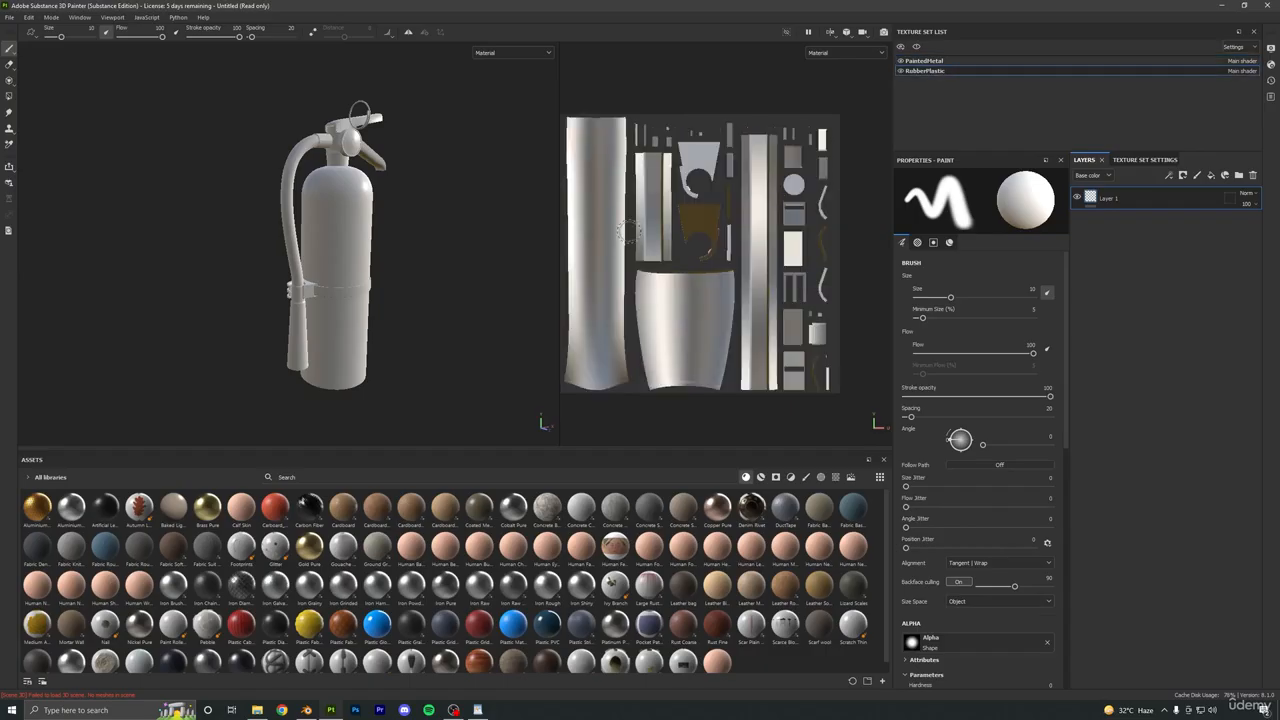
Hide PaintedMetal to compare the RubberPlastic parts with their UV islands, and show PaintedMetal again to examine its layout.
scroll(256, 248, "up", 4)
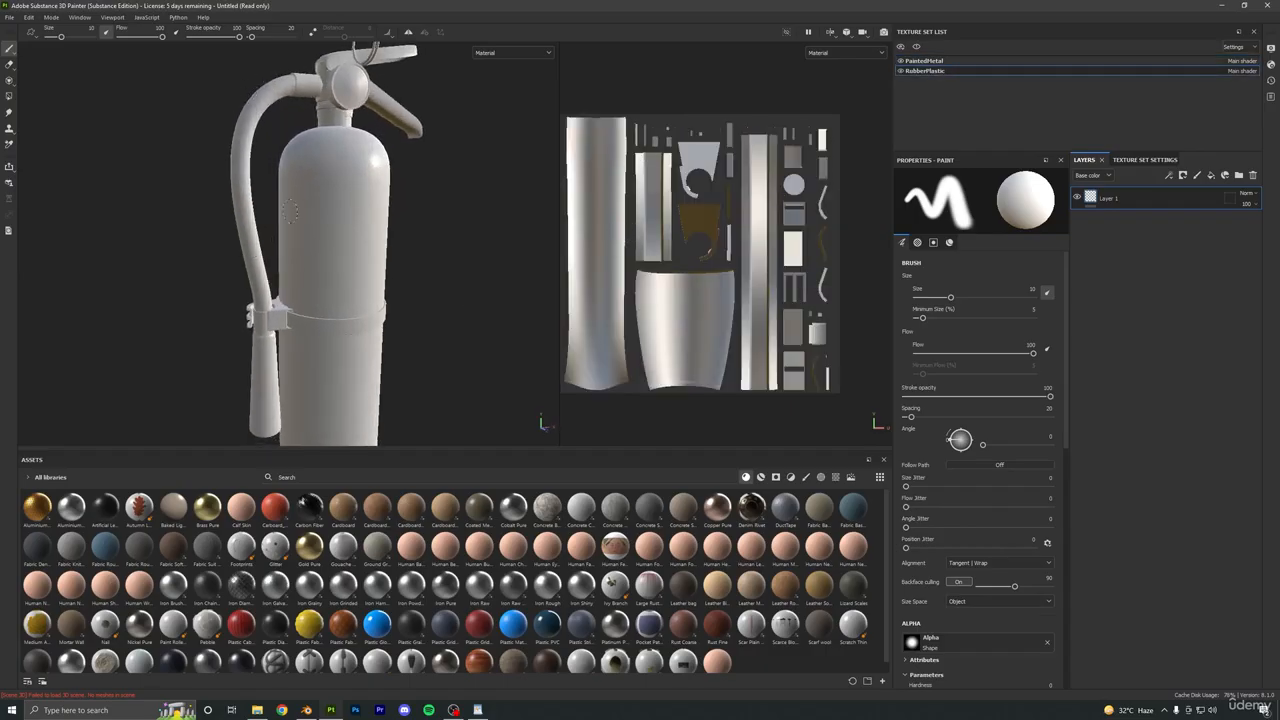
left_click(900, 61)
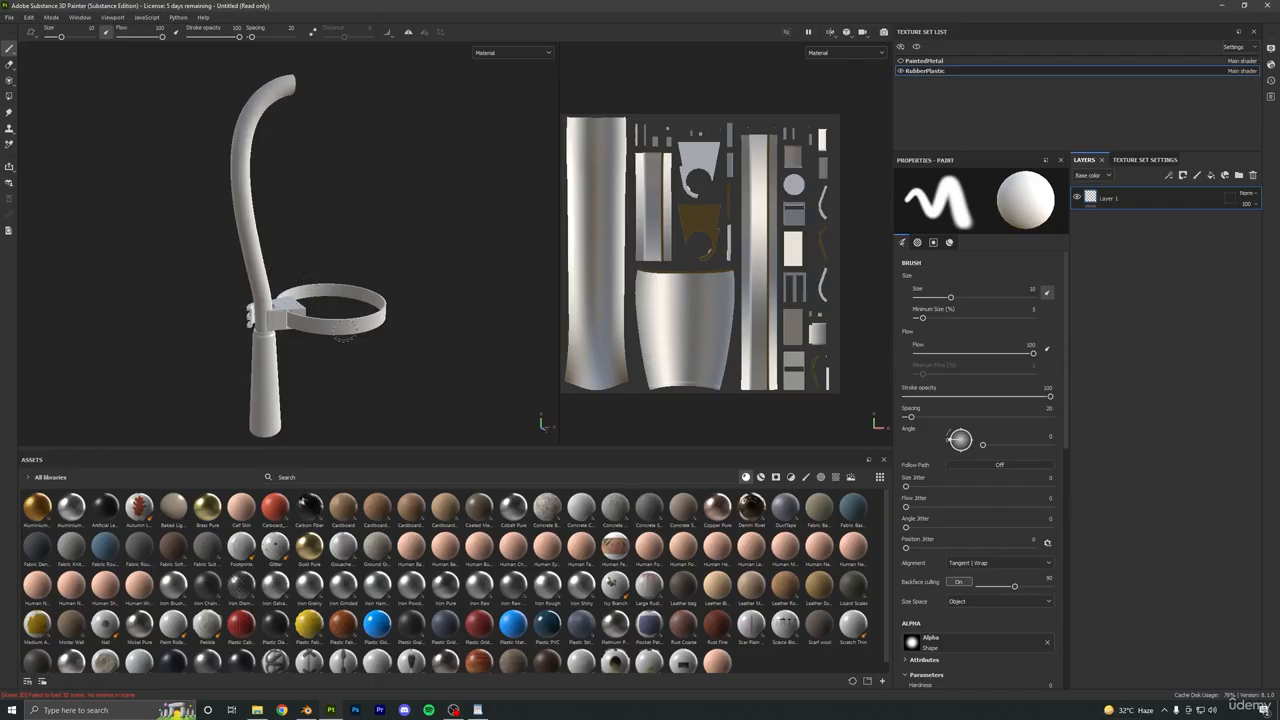
left_click(900, 61)
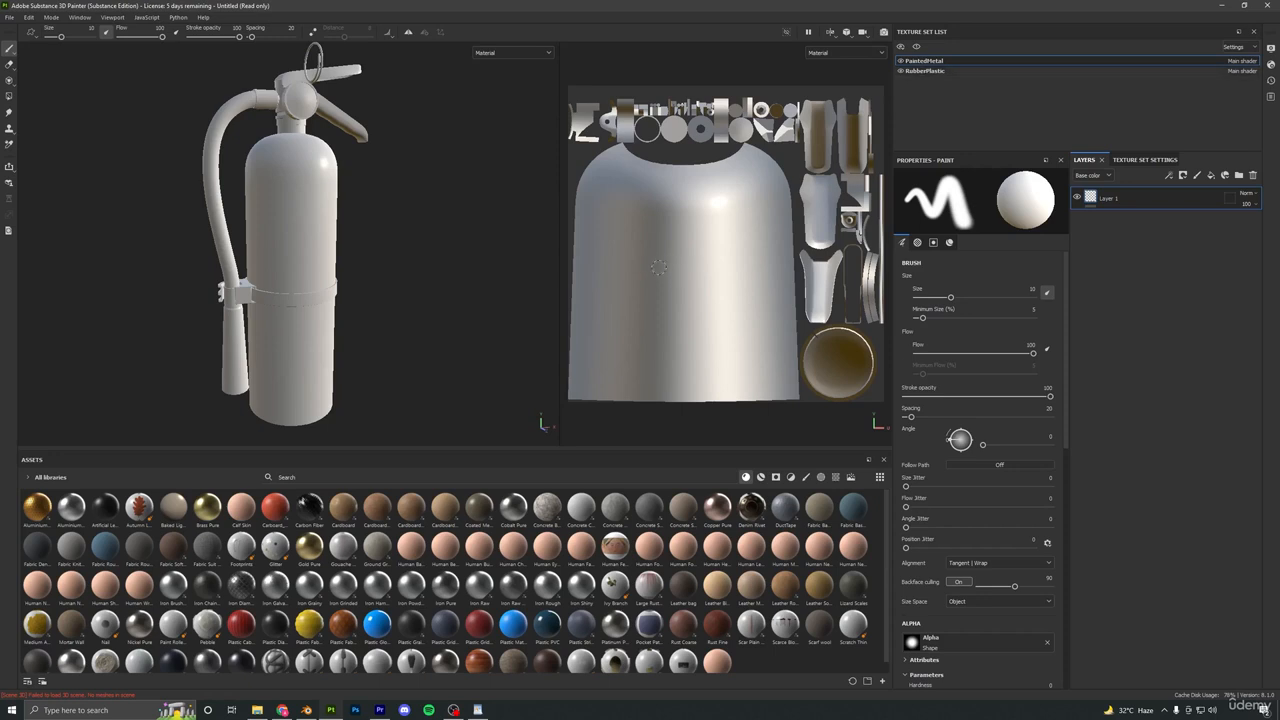
scroll(345, 325, "up", 1)
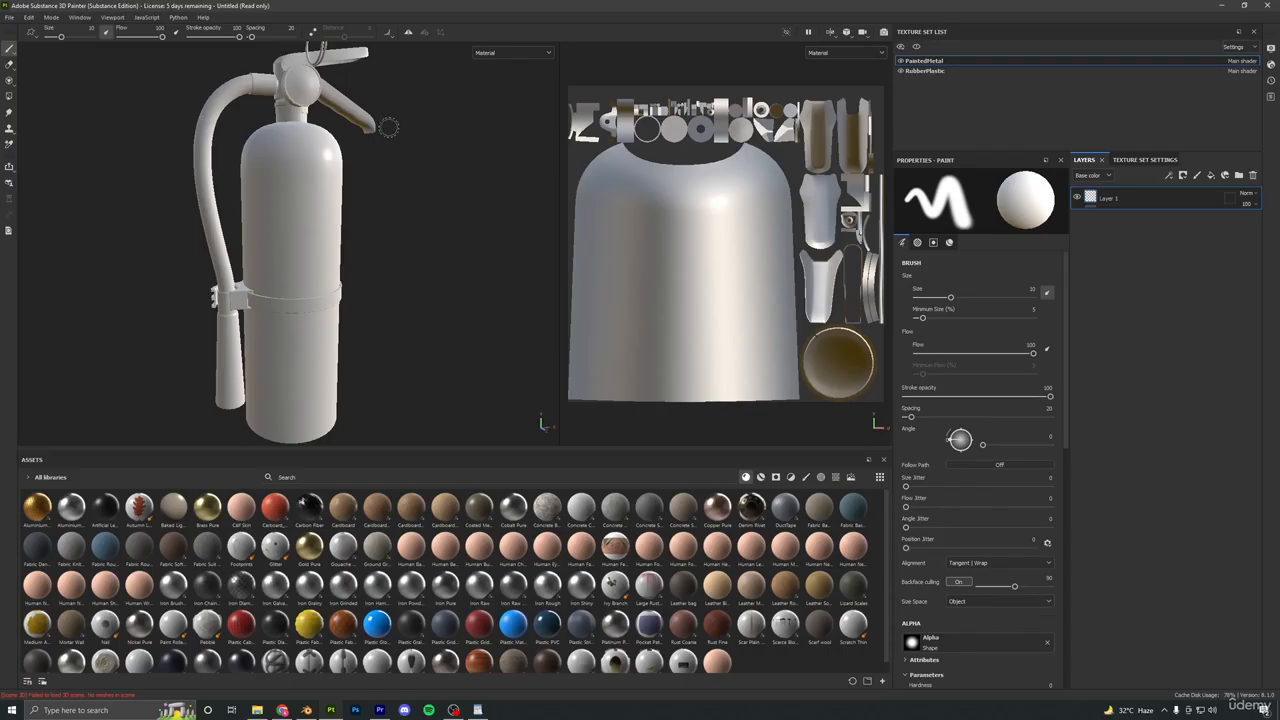
Switch to Blender and check the materials assigned to the nearer extinguisher's cylinder and hose.
key("alt+Tab")
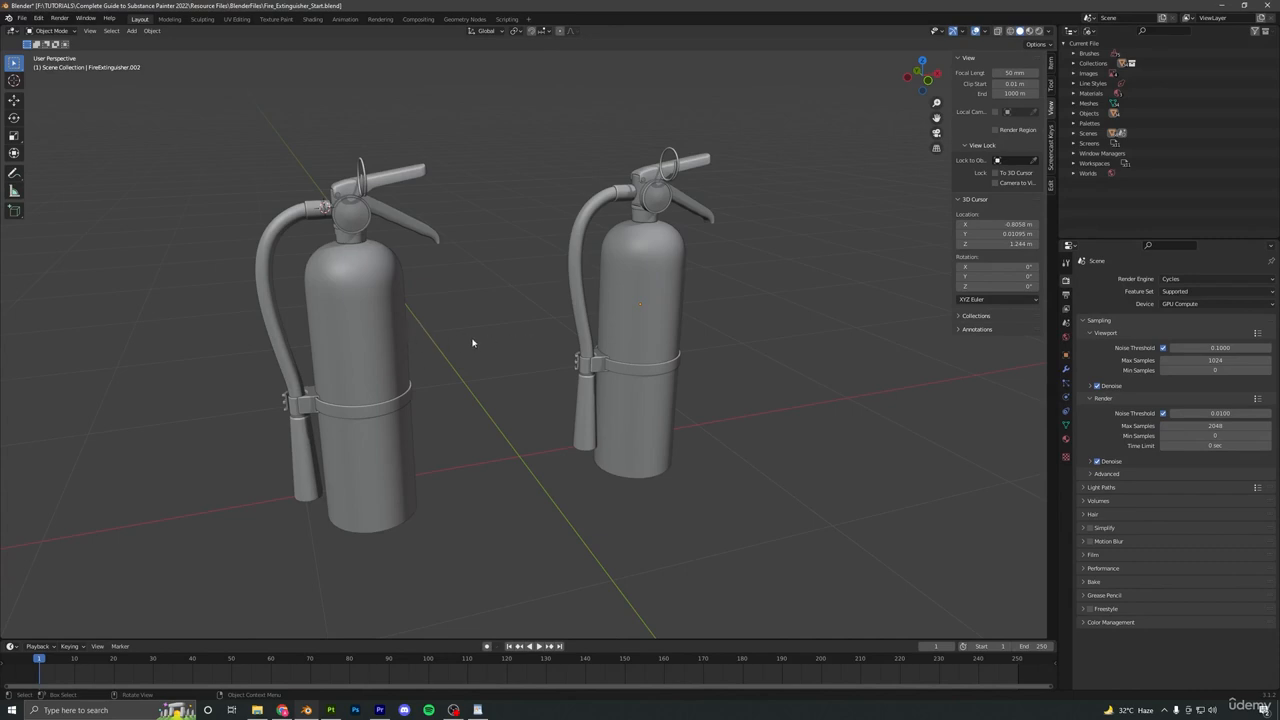
left_click(365, 306)
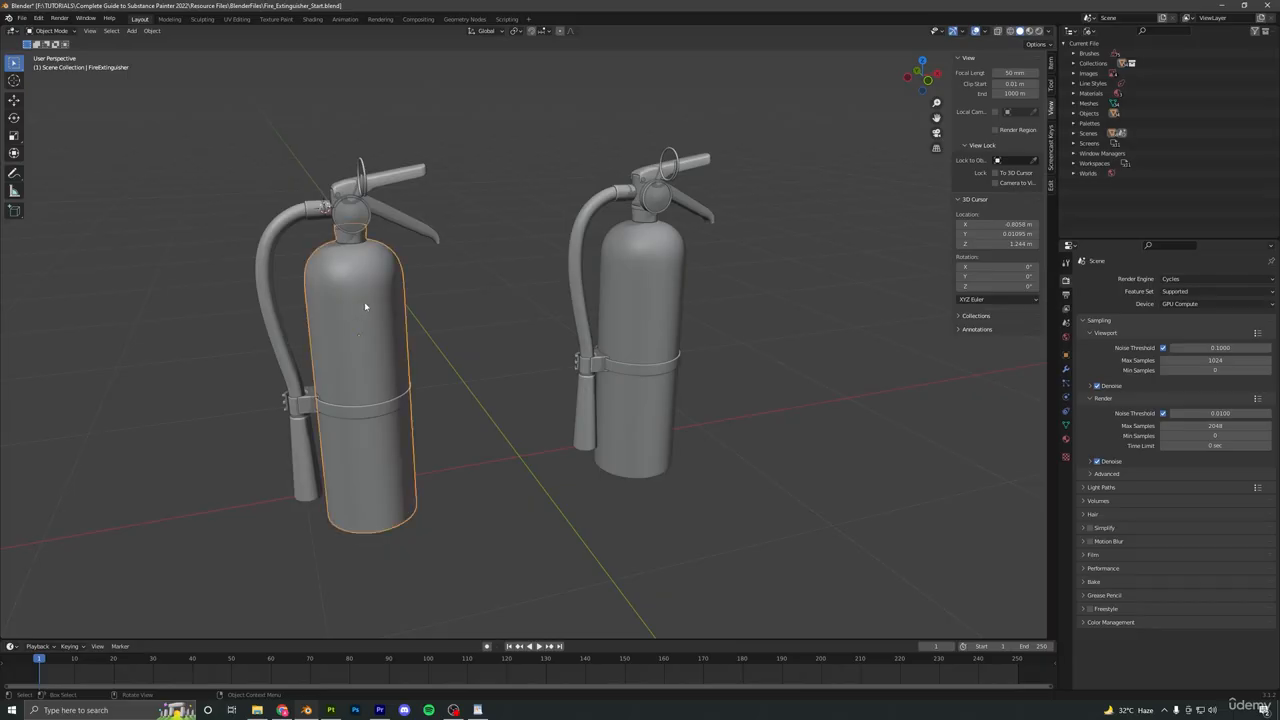
left_click(1065, 441)
left_click(267, 260)
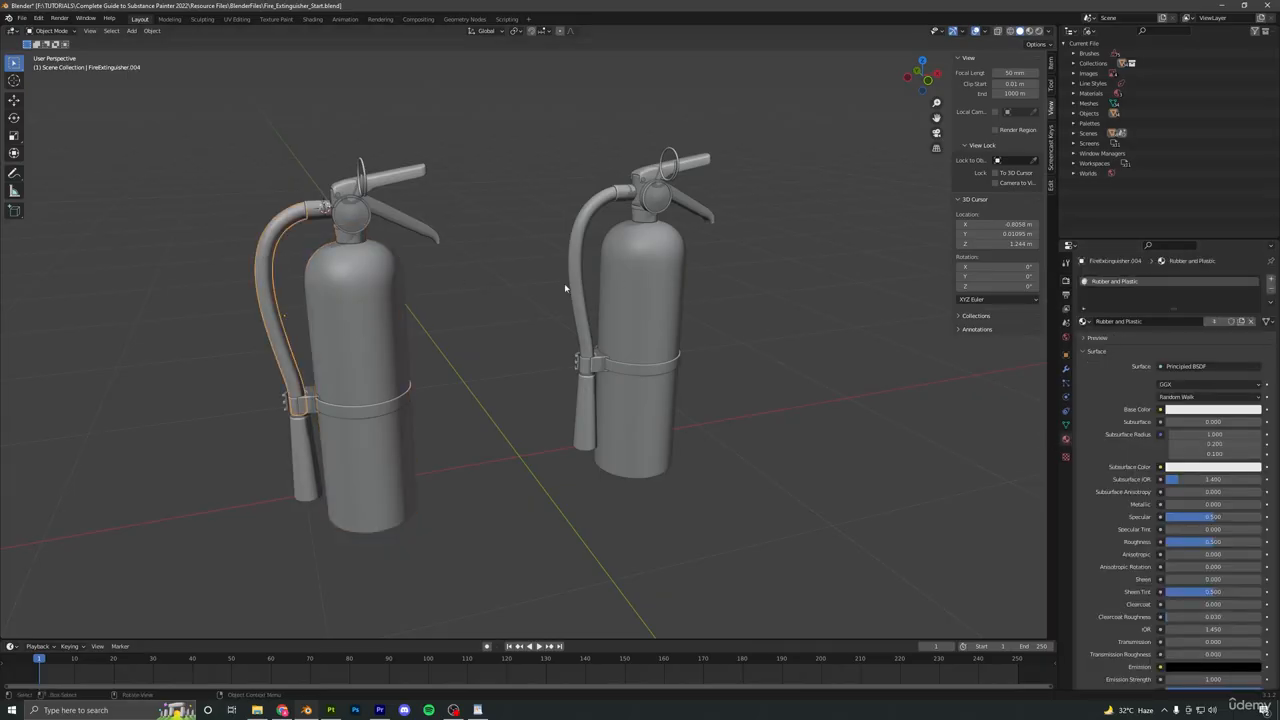
Check the materials on the farther extinguisher's cylinder and hose, and compare them with the nearer cylinder's material, collapsing its surface settings.
left_click(672, 290)
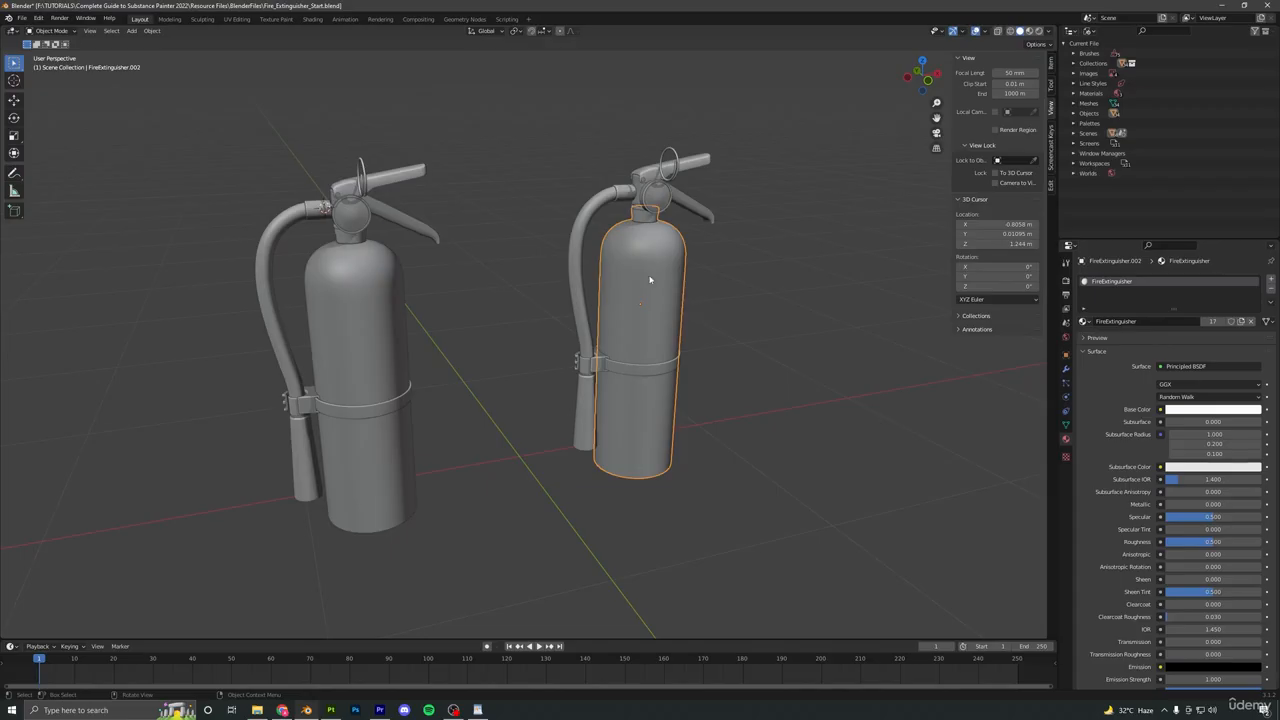
left_click(590, 210)
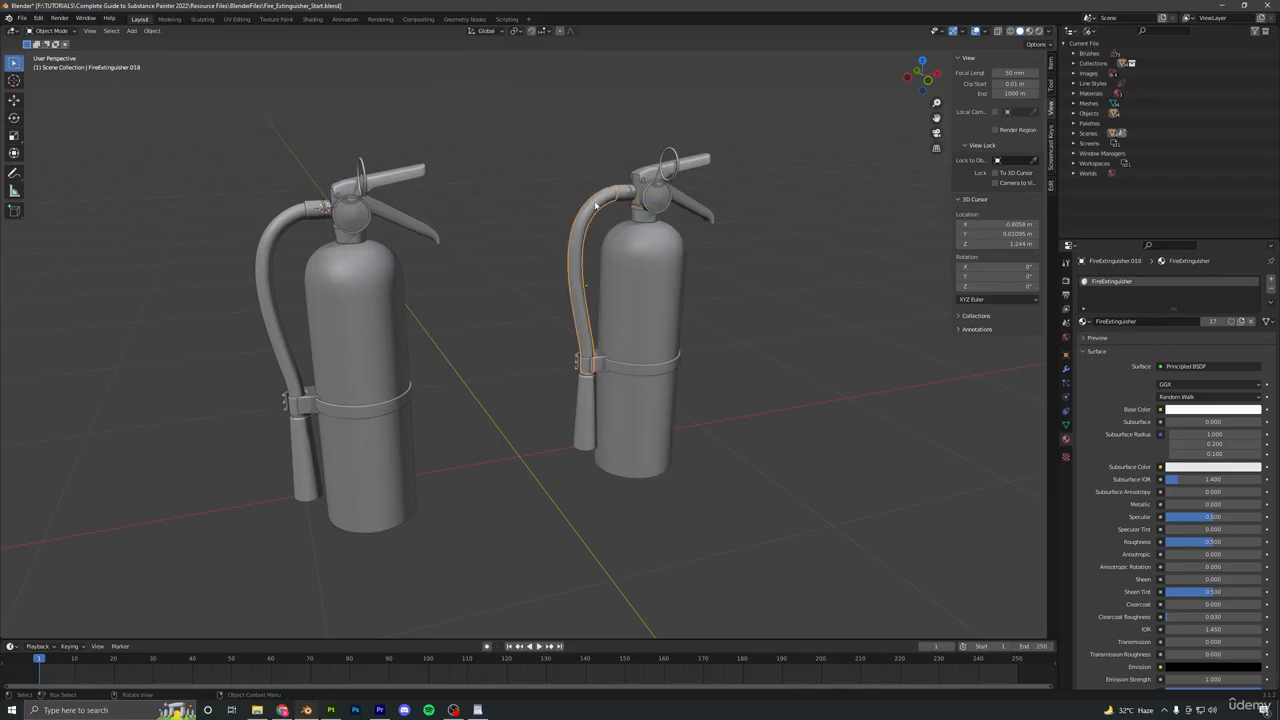
left_click(330, 297)
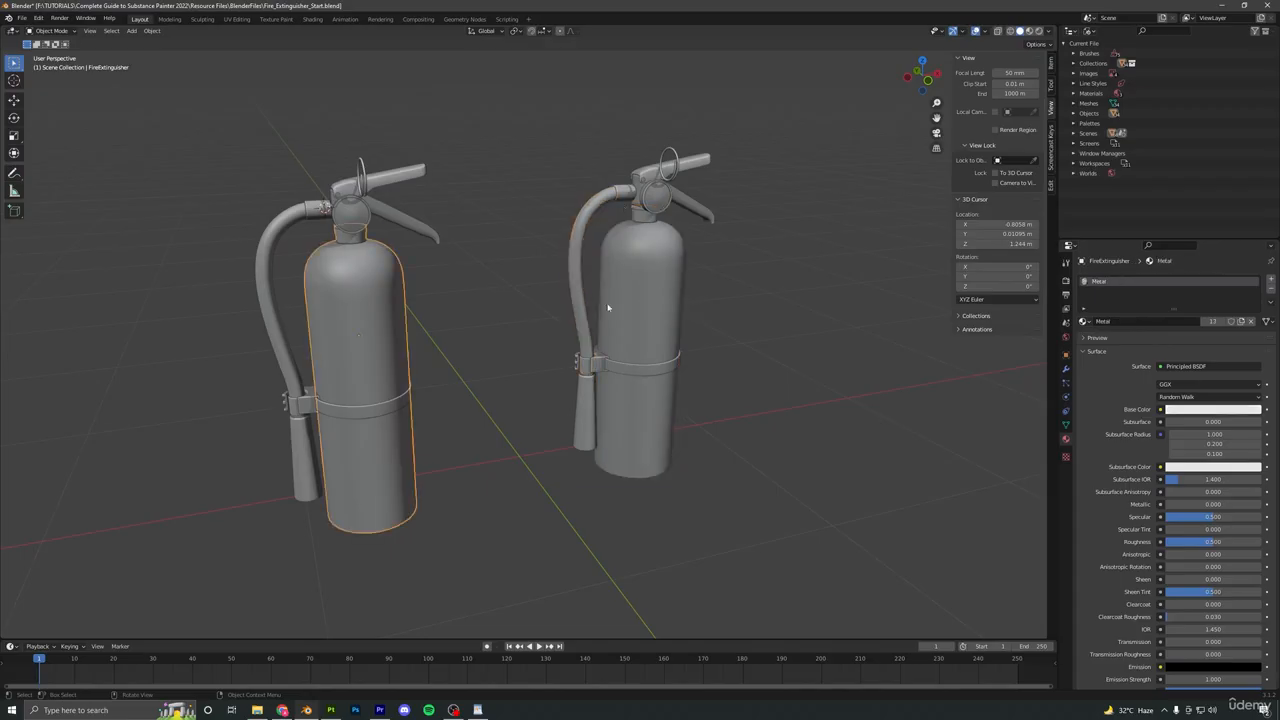
left_click(1087, 352)
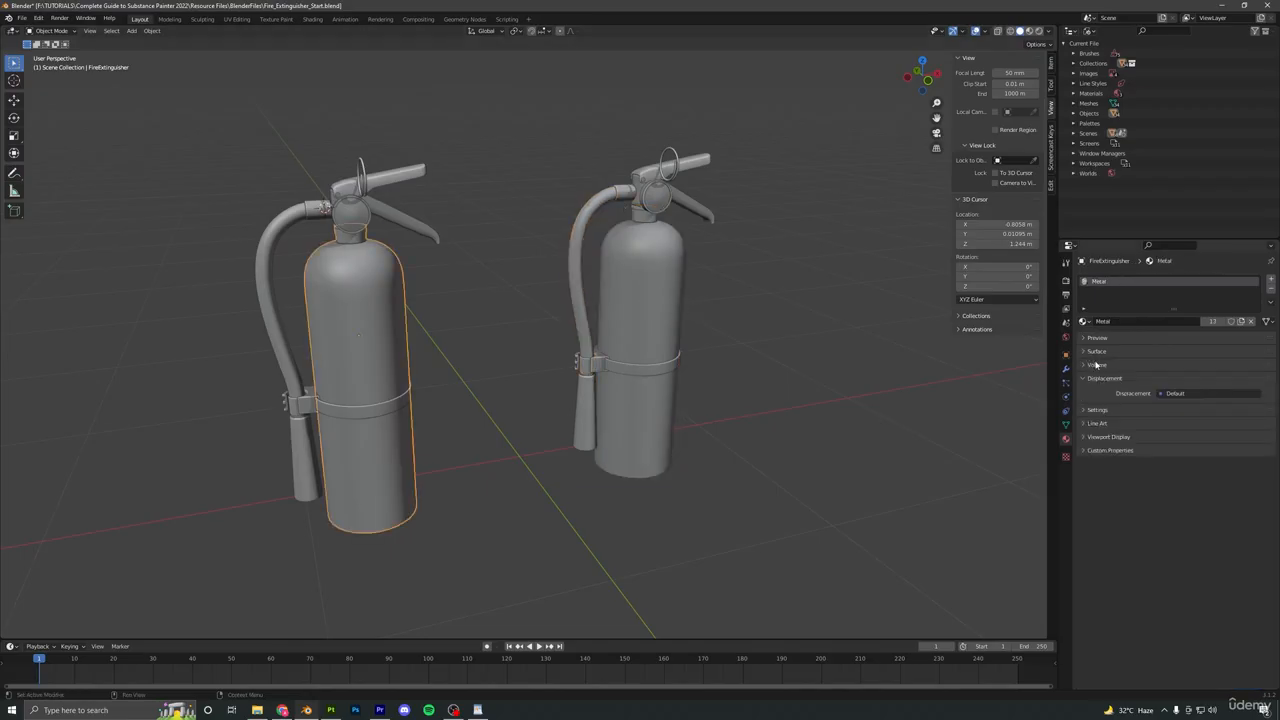
Set the Metal material's viewport display color to red on the nearer extinguisher.
left_click(1094, 437)
left_click(1186, 453)
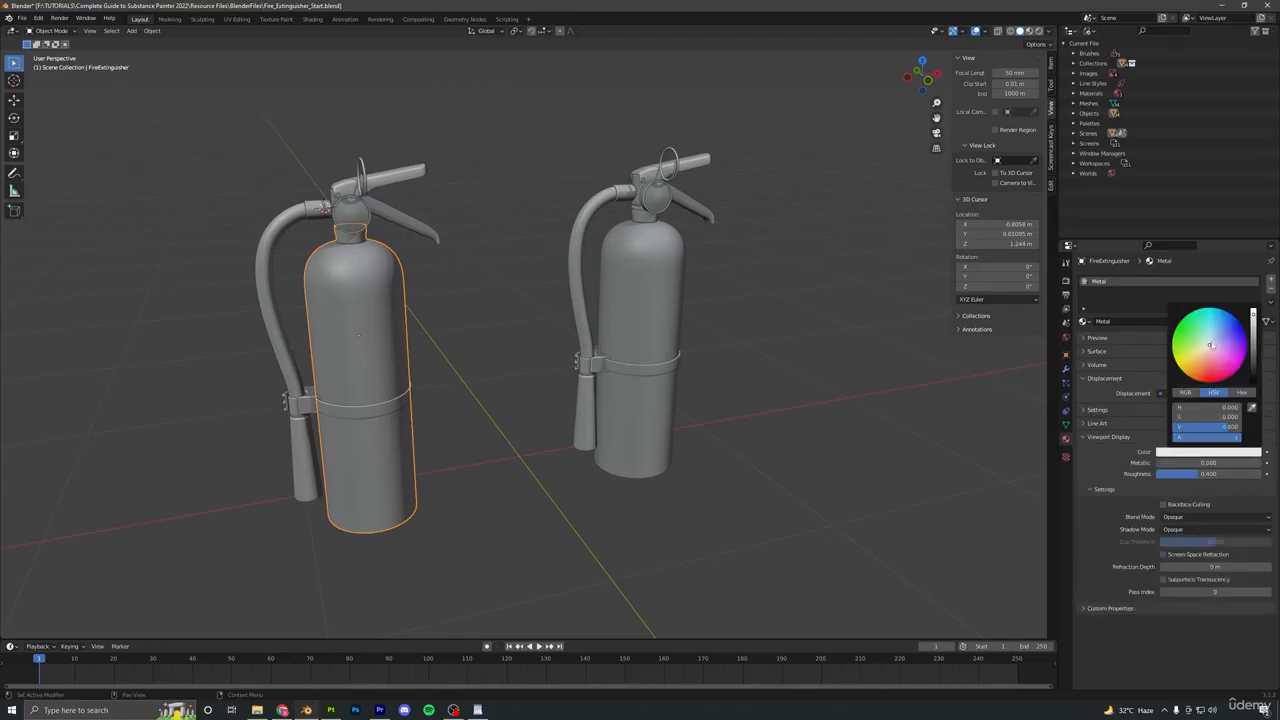
left_click_drag(1210, 346, 1204, 379)
key("alt+a")
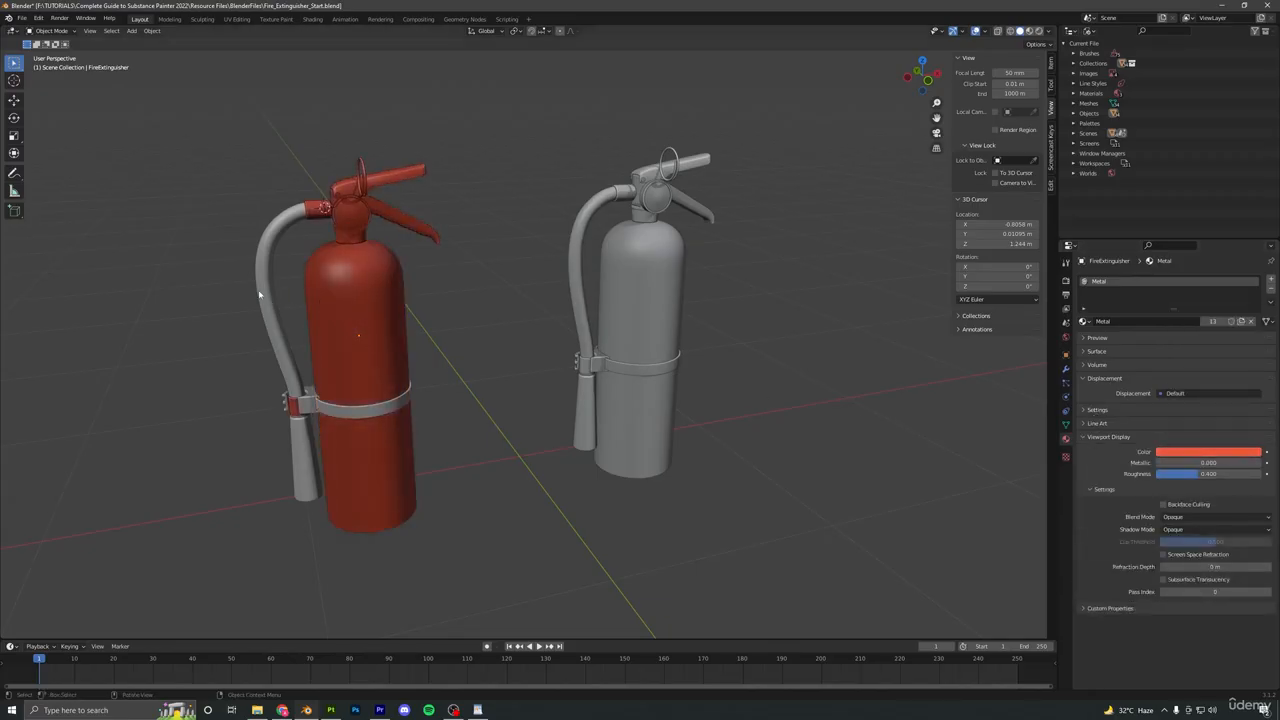
Set the viewport display color of the nearer hose's Rubber and Plastic material to green.
left_click(259, 295)
left_click(1172, 453)
left_click_drag(1210, 344, 1193, 331)
left_click(793, 318)
Set the viewport display color of the farther extinguisher's FireExtinguisher material to light purple.
left_click(640, 330)
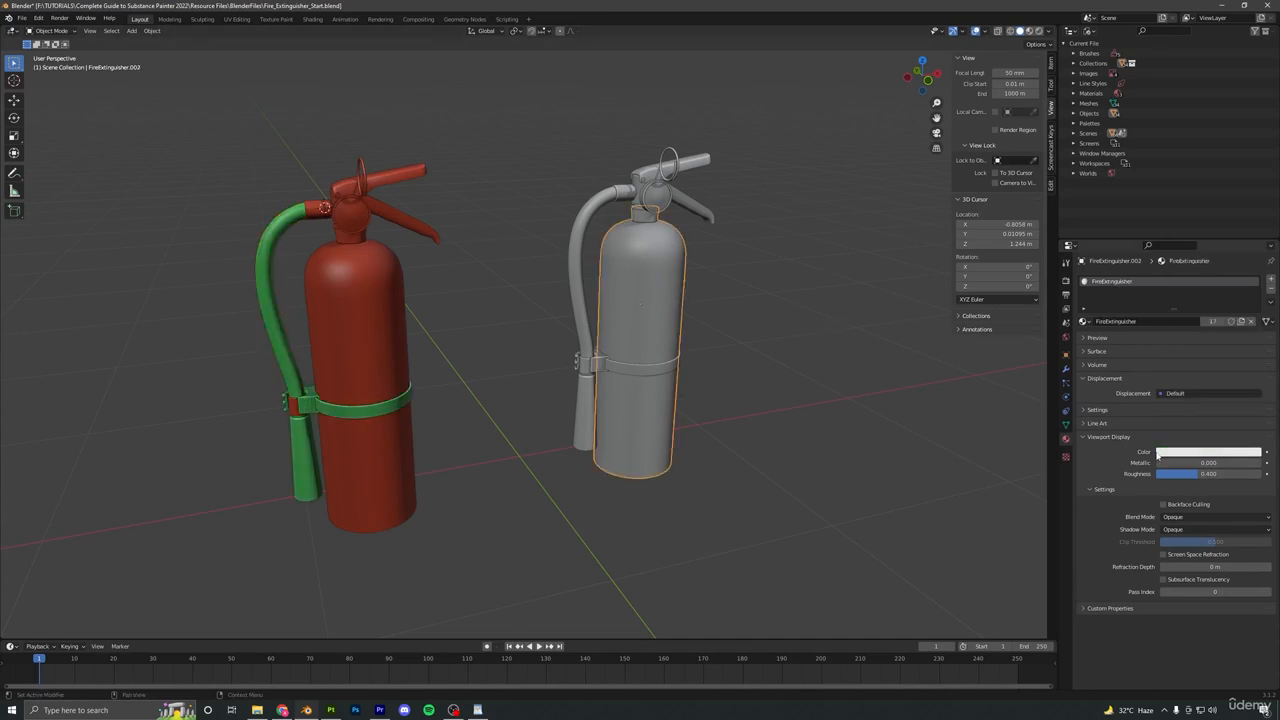
left_click(1208, 452)
left_click_drag(1210, 344, 1224, 343)
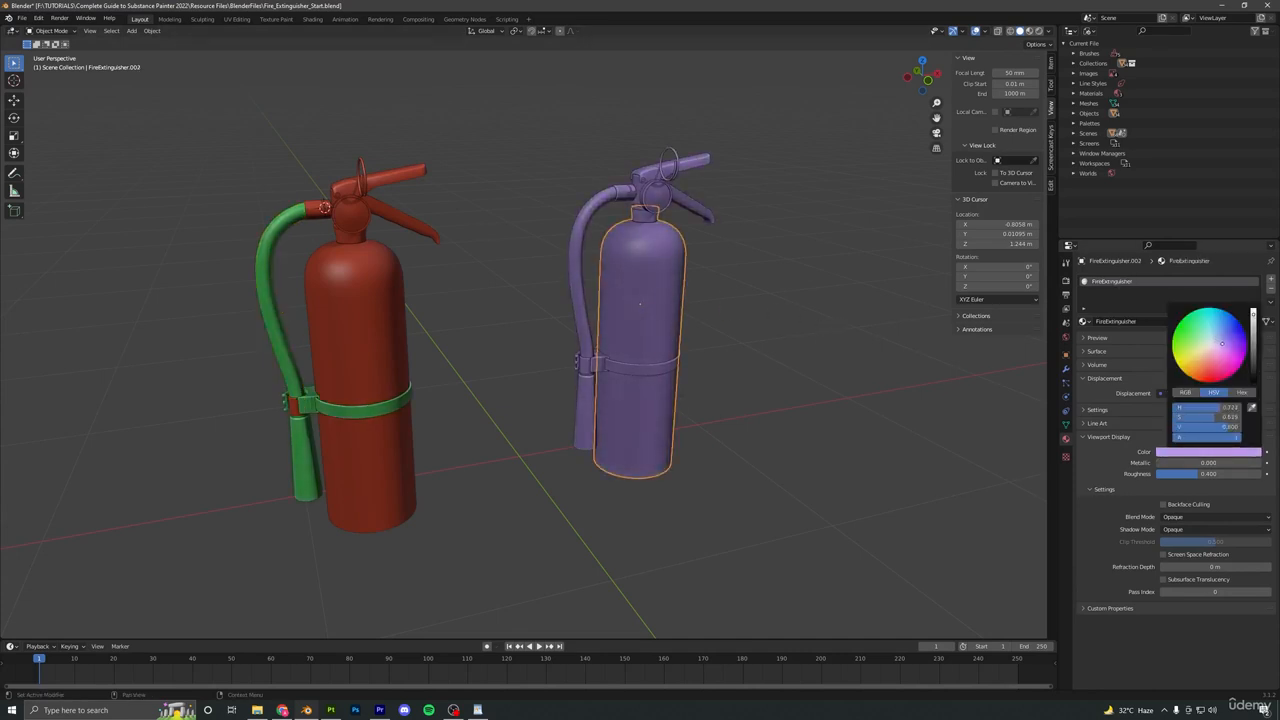
left_click(868, 368)
middle_click_drag(637, 359, 662, 338)
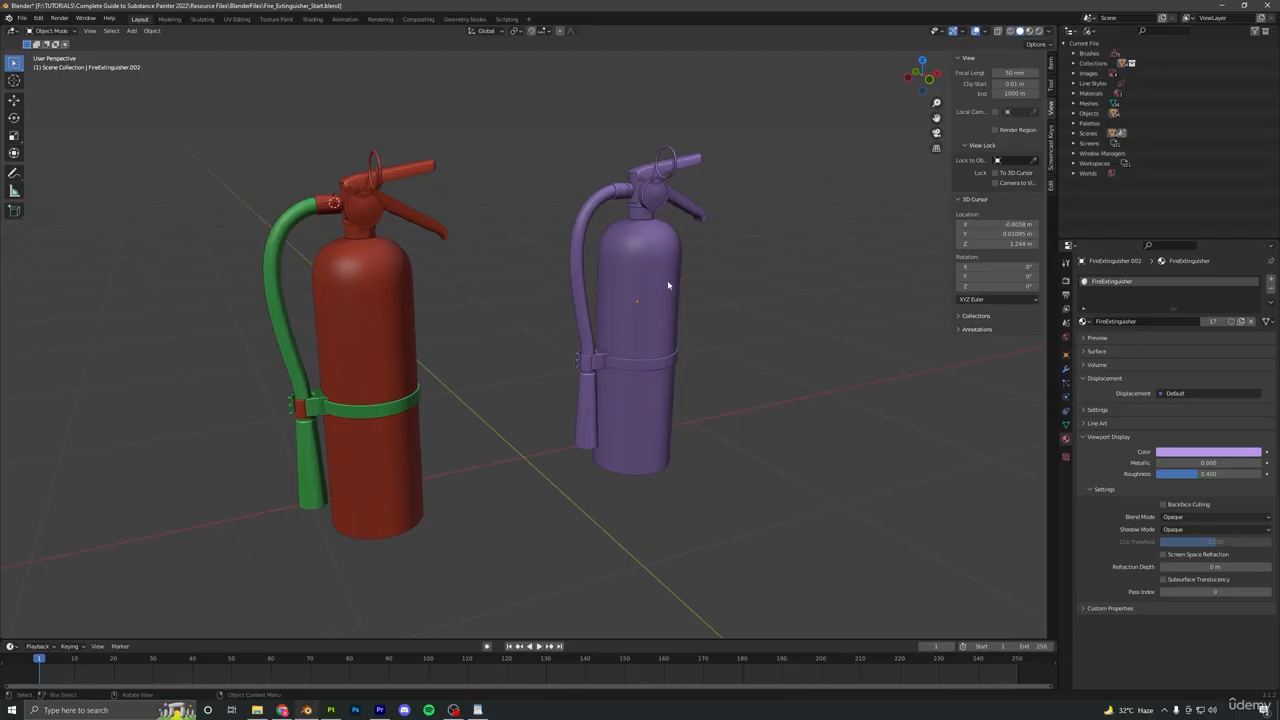
Select the farther extinguisher's cylinder and all its parts to review its single FireExtinguisher material, and clear the selection.
left_click(656, 272)
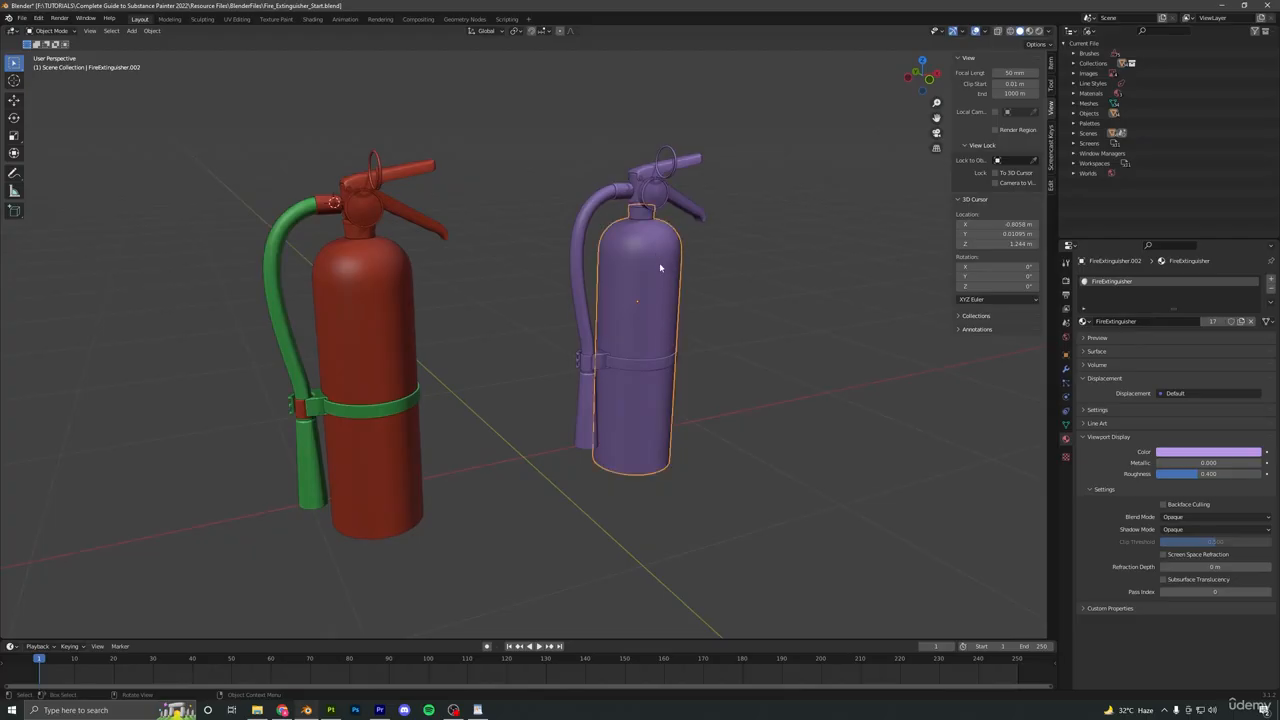
left_click_drag(729, 134, 543, 443)
left_click(662, 285)
left_click_drag(757, 149, 588, 372)
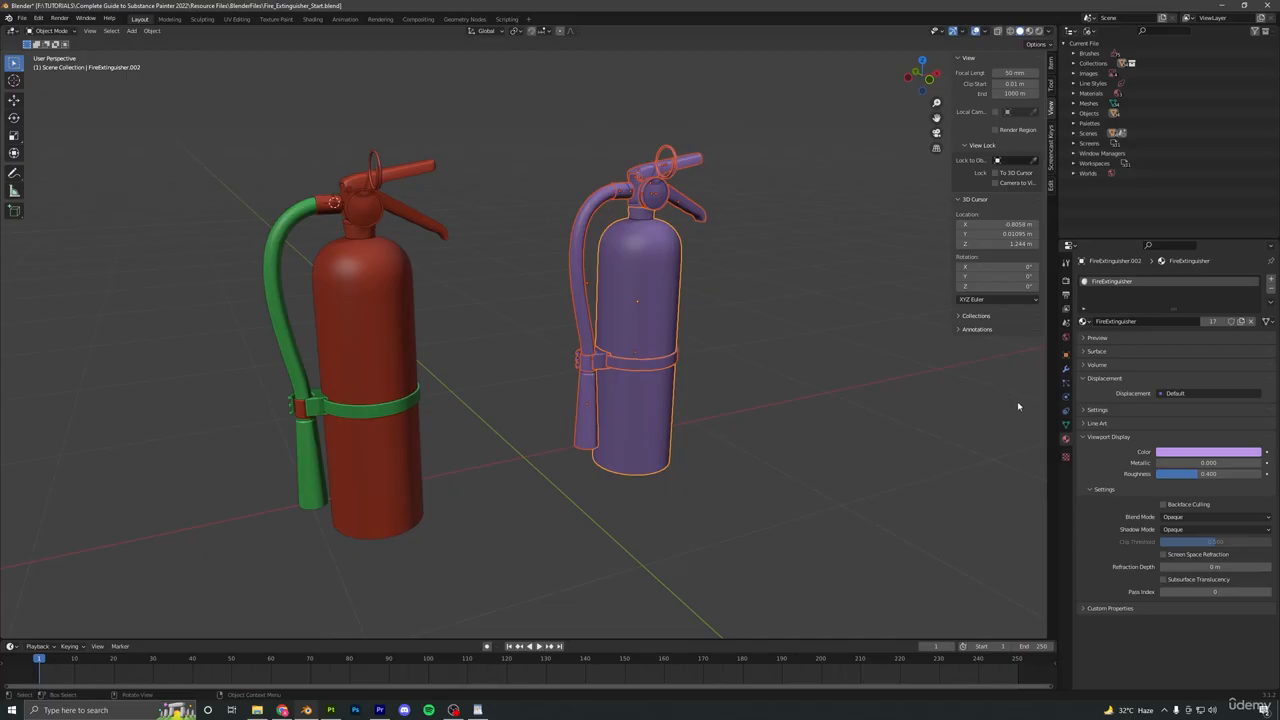
left_click(788, 335)
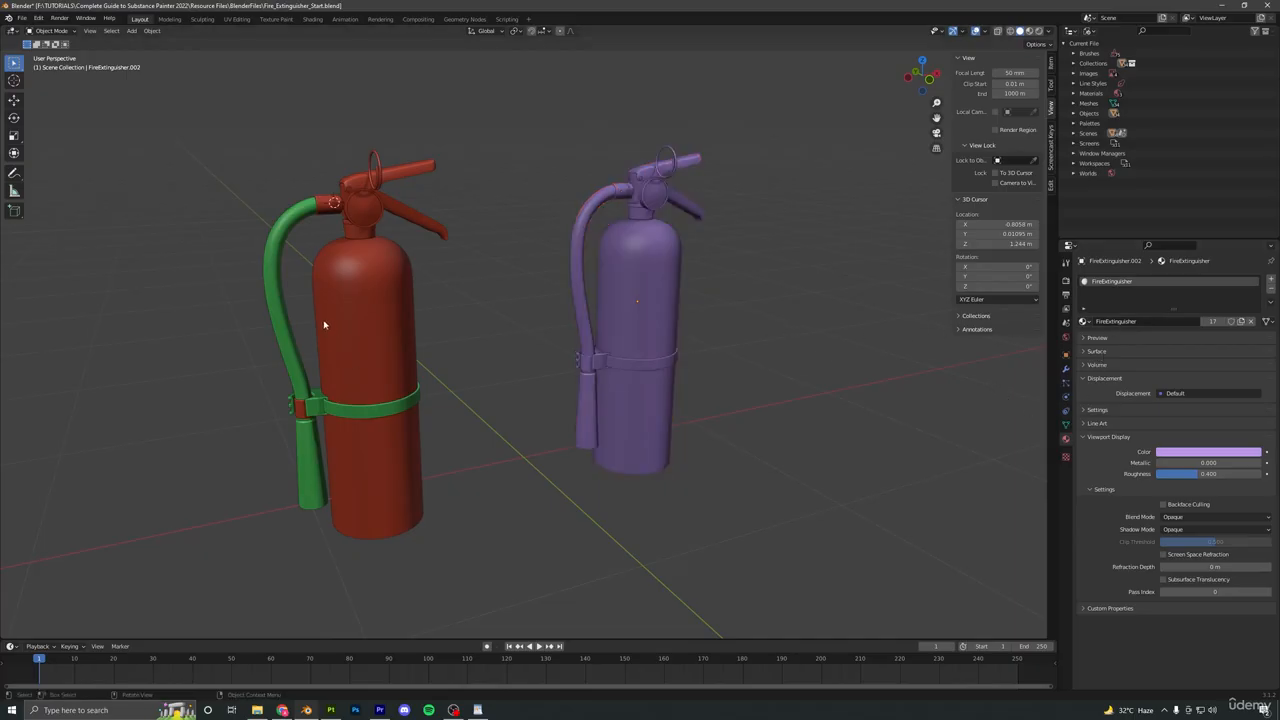
Select the nearer extinguisher's cylinder and hose in turn to compare their separate materials.
key("ctrl+z")
left_click(402, 257)
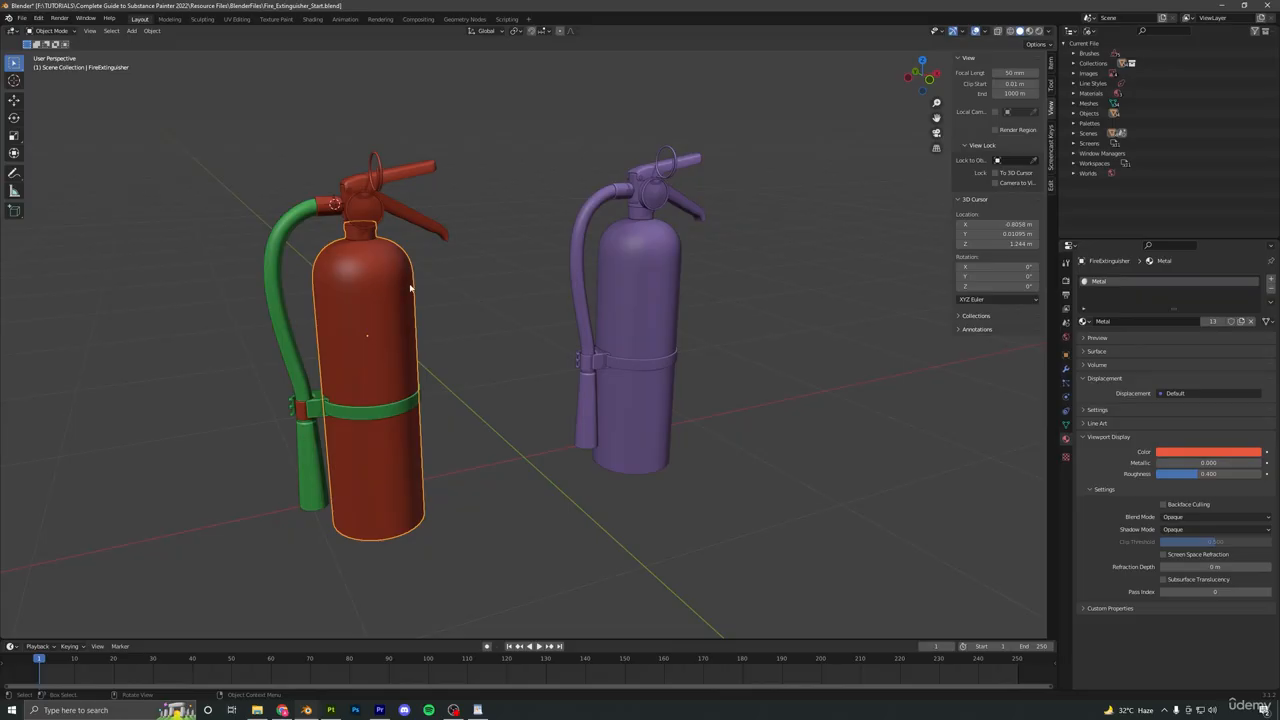
left_click(288, 230)
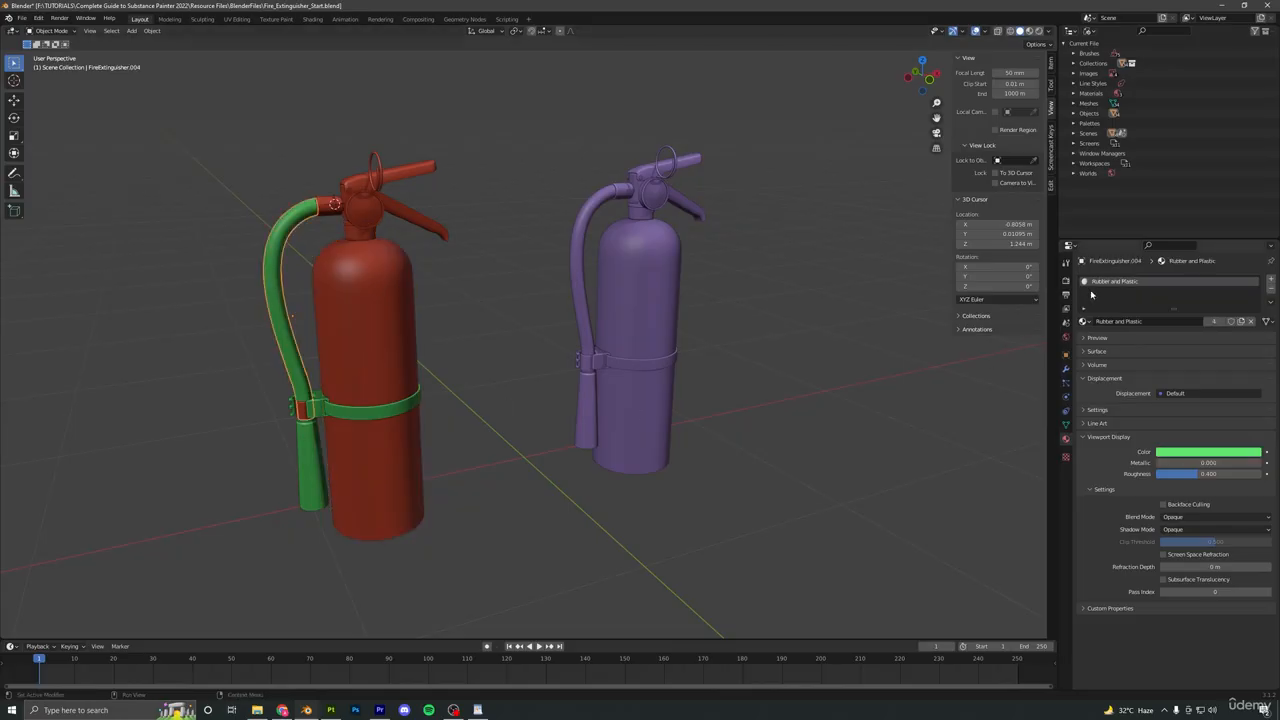
left_click(784, 321)
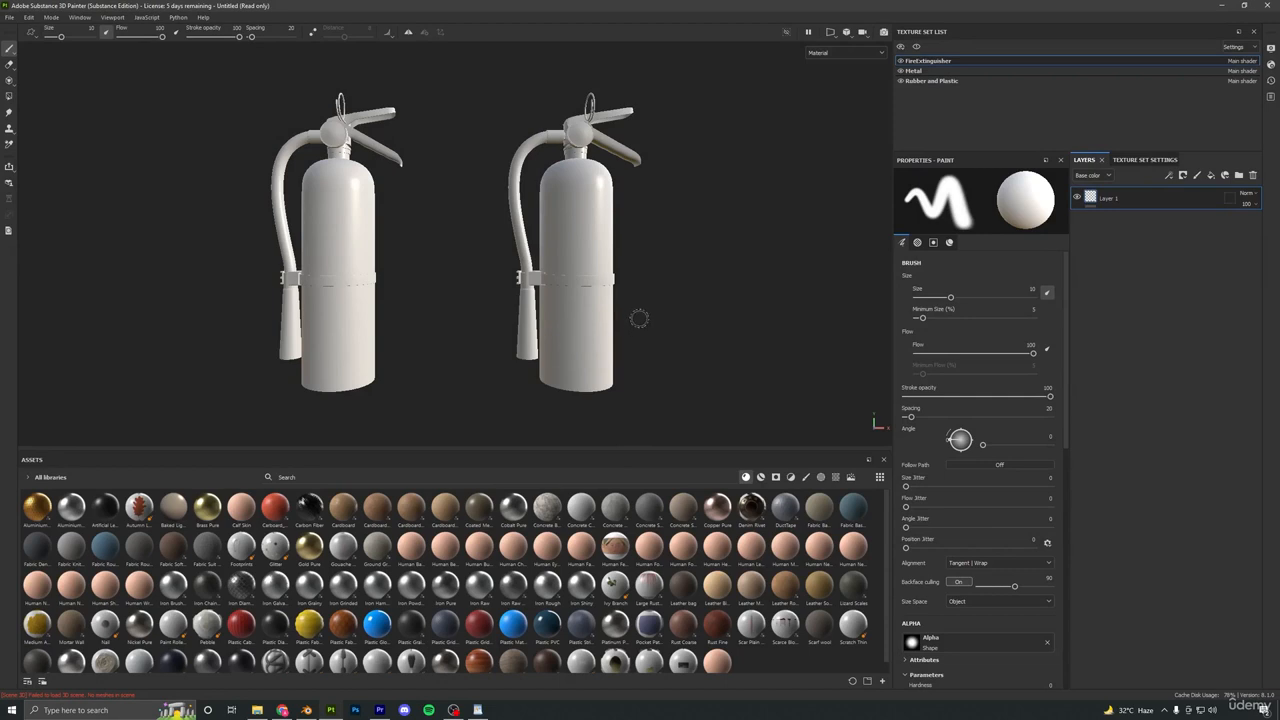
Switch to Substance Painter, hide the FireExtinguisher, Metal, and Rubber and Plastic texture sets one by one, and show them all again.
left_click_drag(640, 317, 750, 305, "alt")
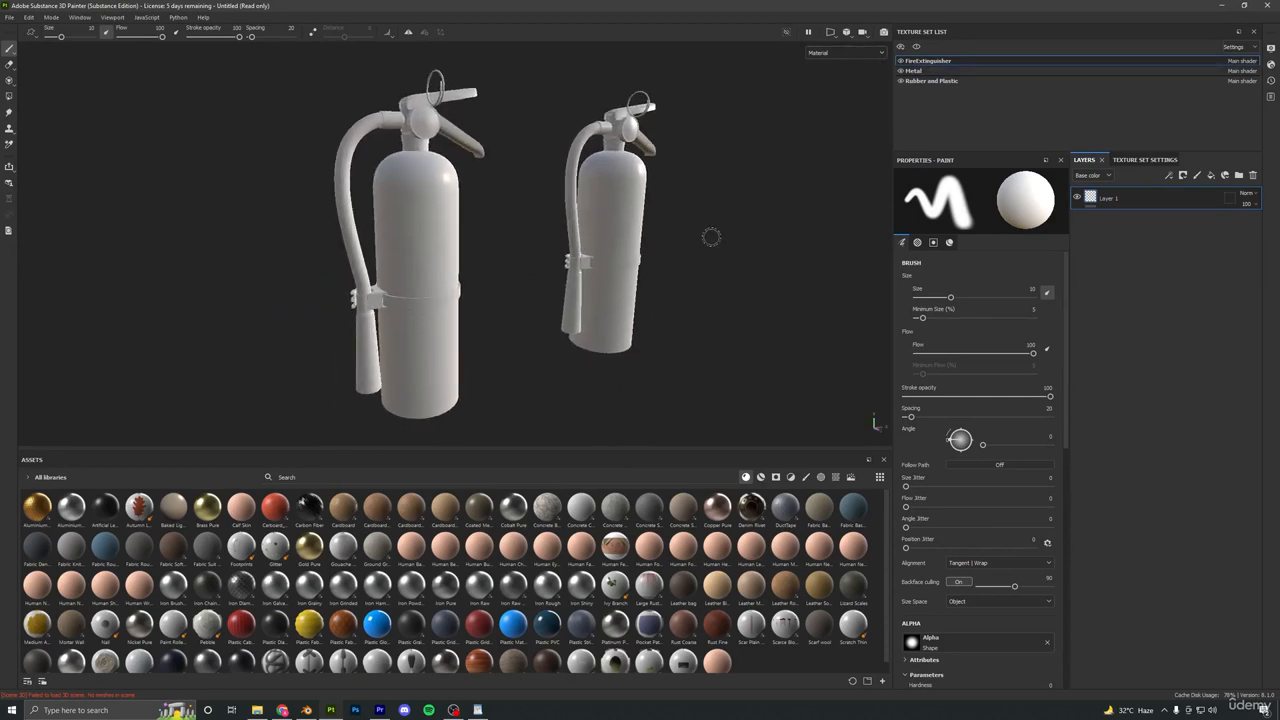
left_click(901, 61)
left_click(901, 71)
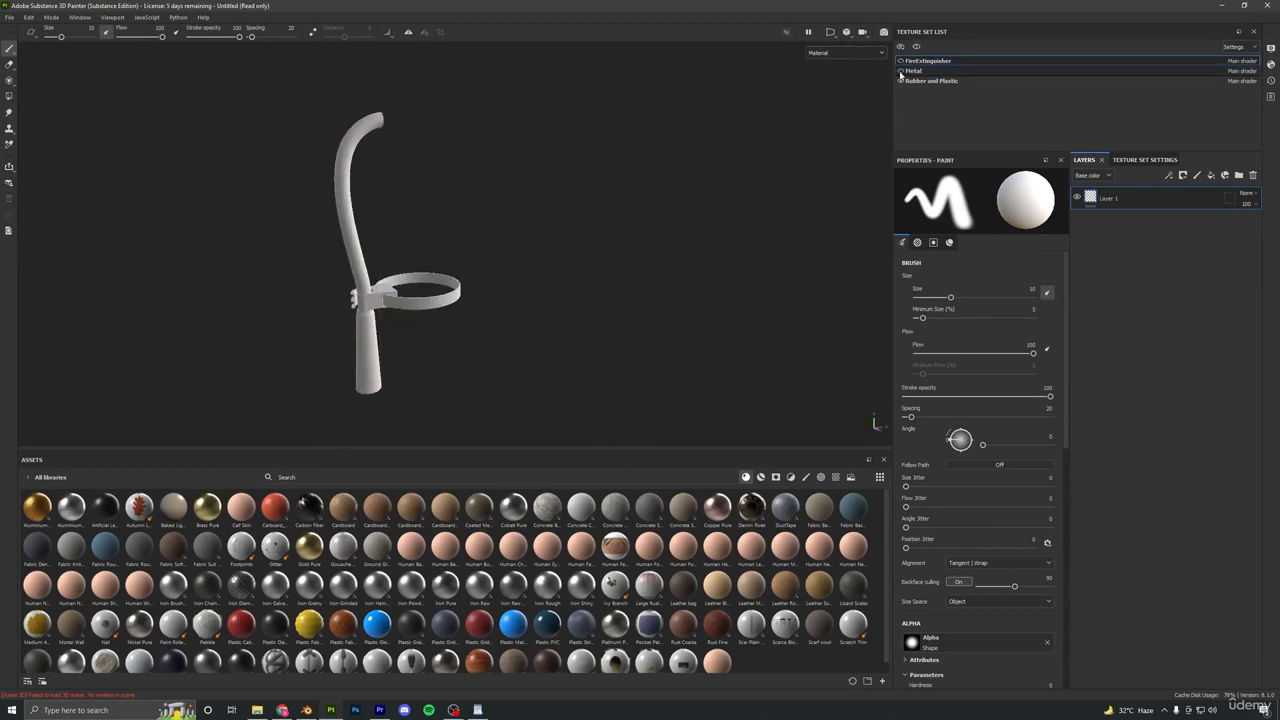
left_click(901, 81)
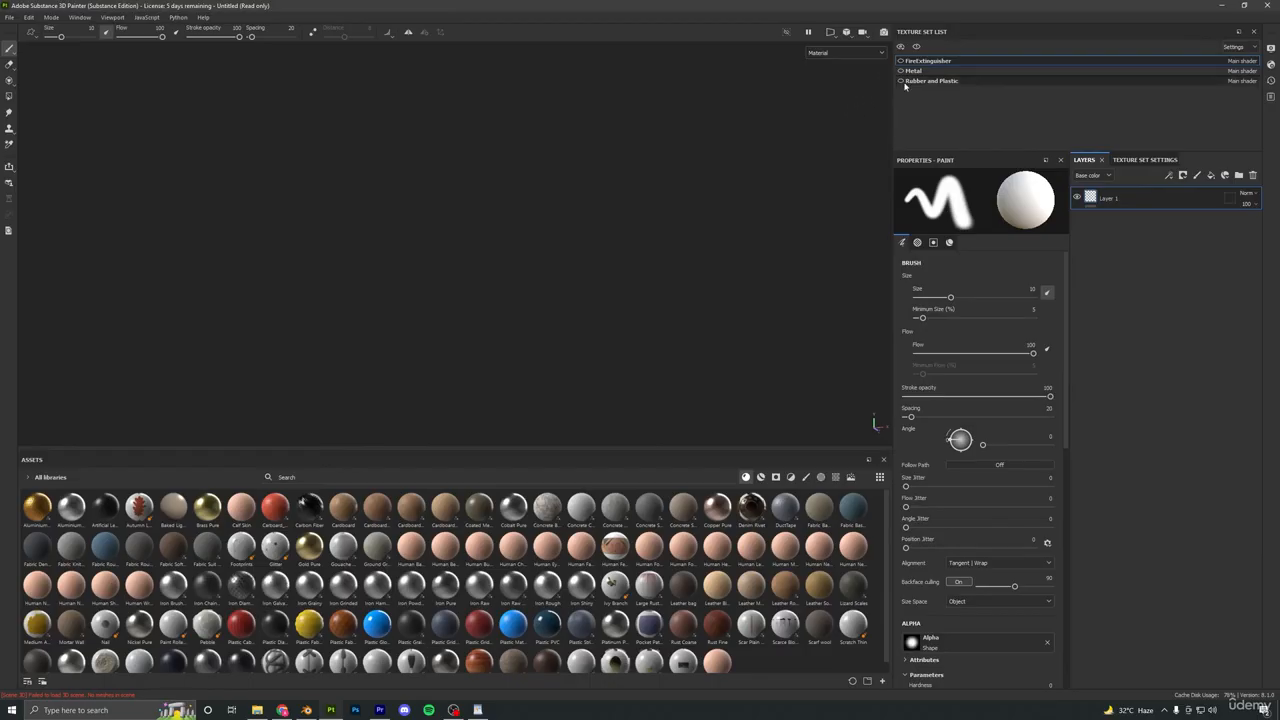
left_click(901, 81)
left_click(901, 71)
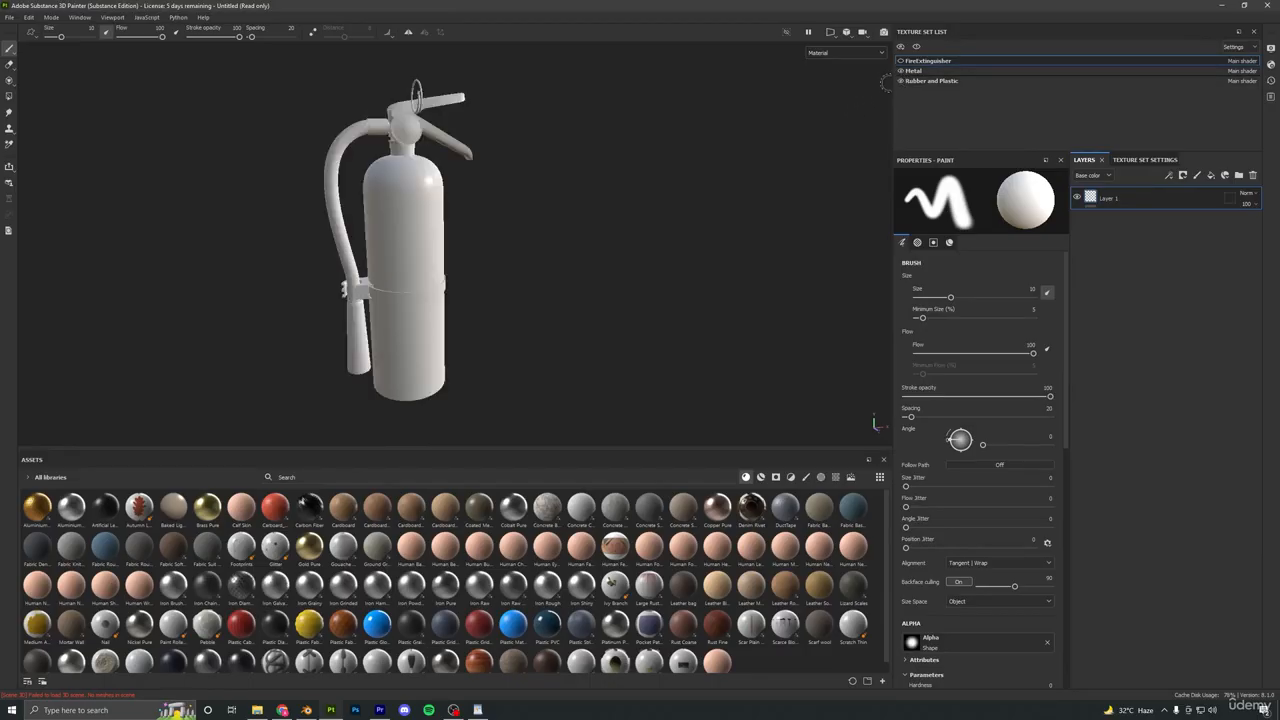
left_click(901, 61)
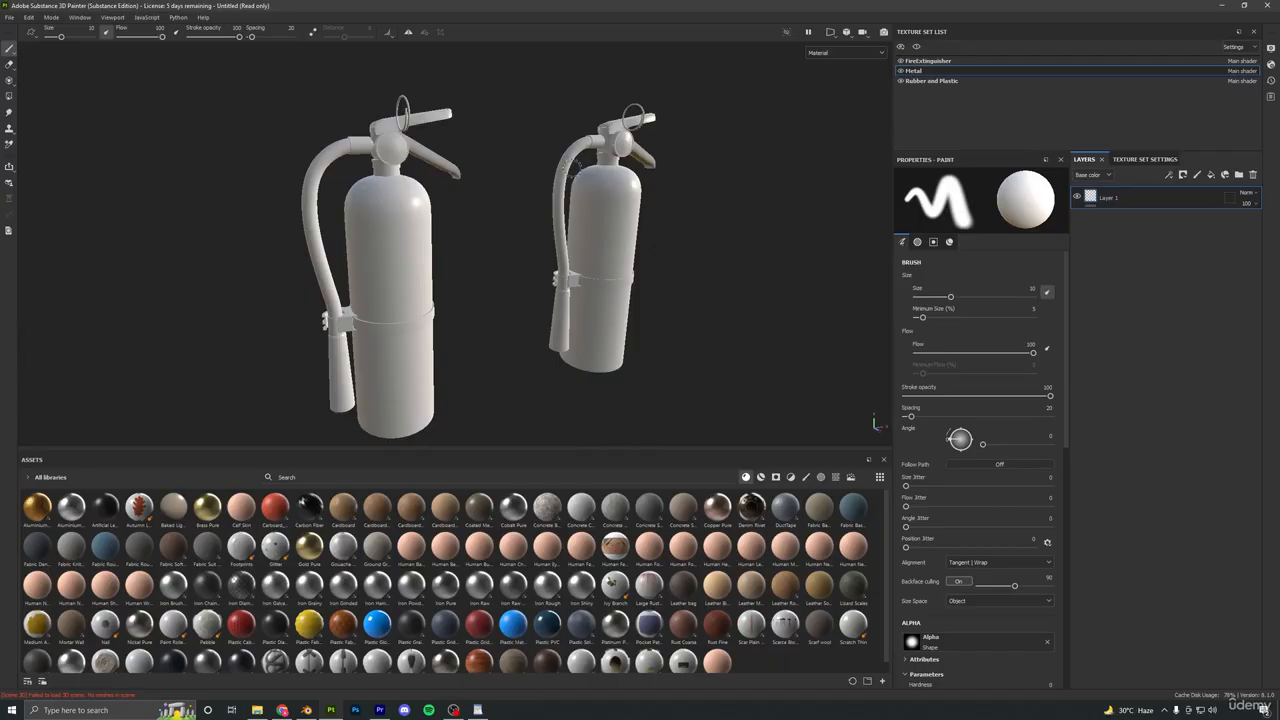
Show the 3D and 2D views side by side and examine the UV layouts of FireExtinguisher, Metal, and Rubber and Plastic.
key("F1")
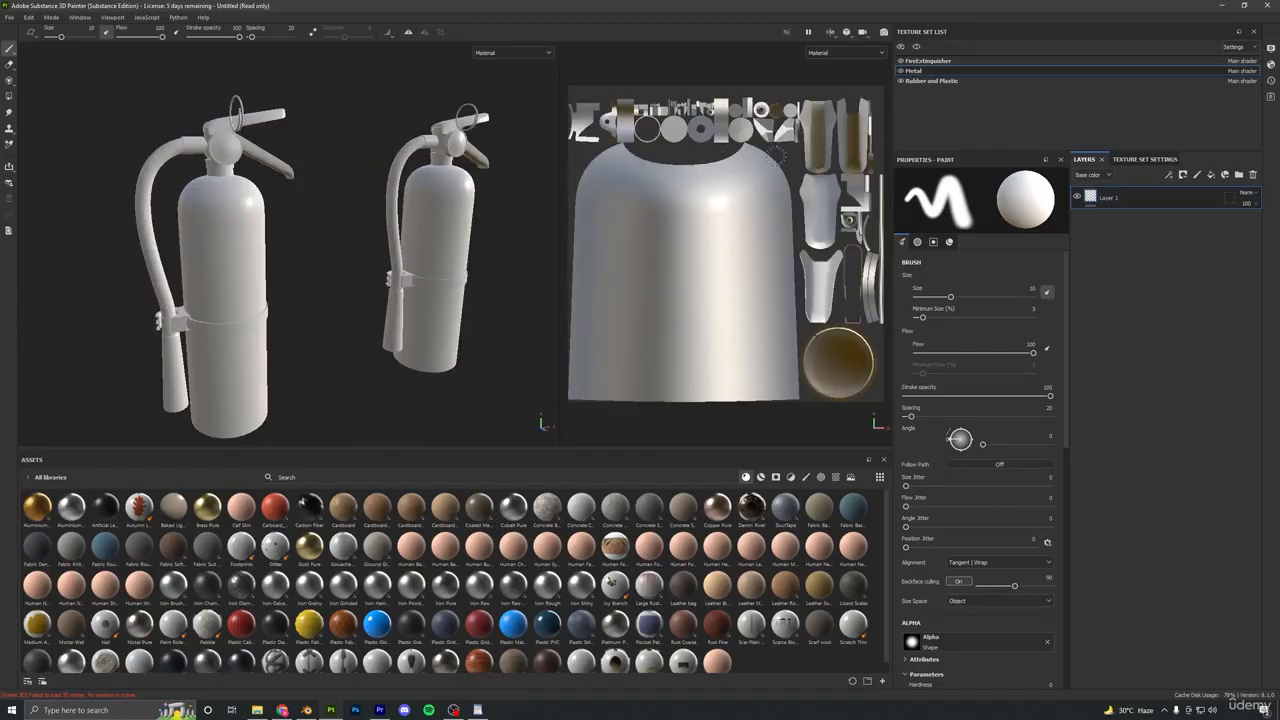
left_click(936, 61)
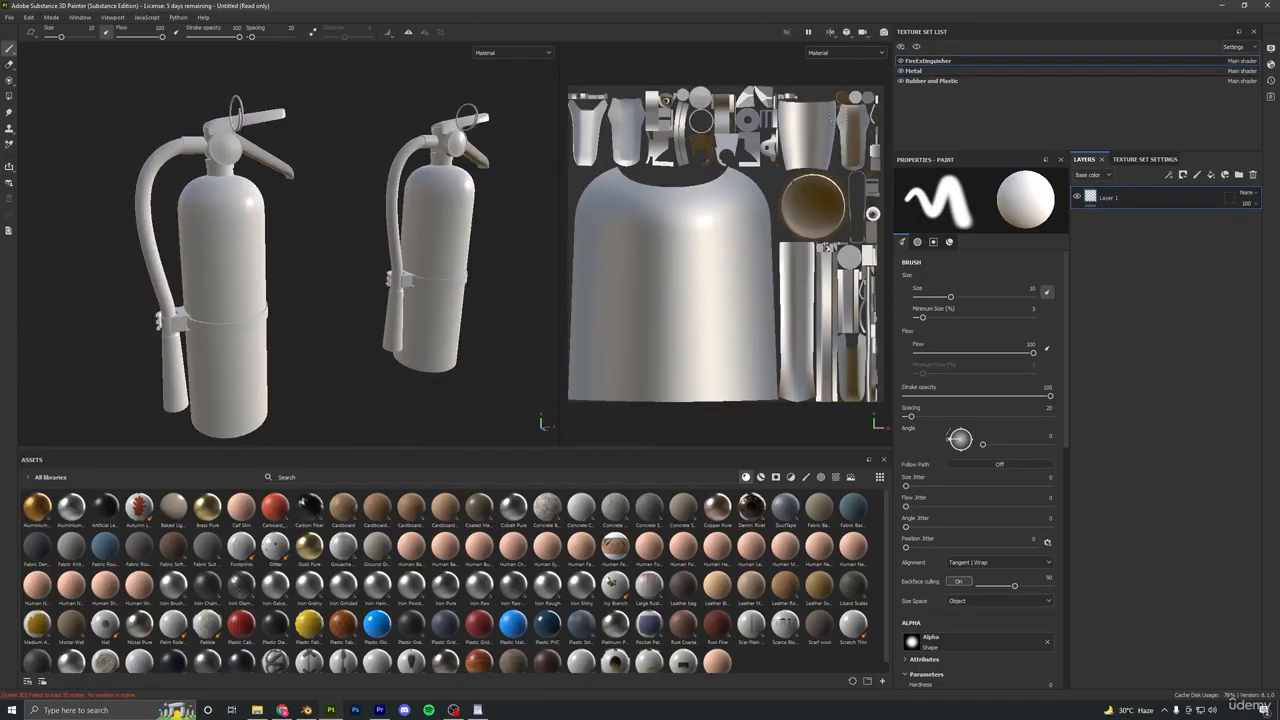
scroll(730, 208, "down", 1)
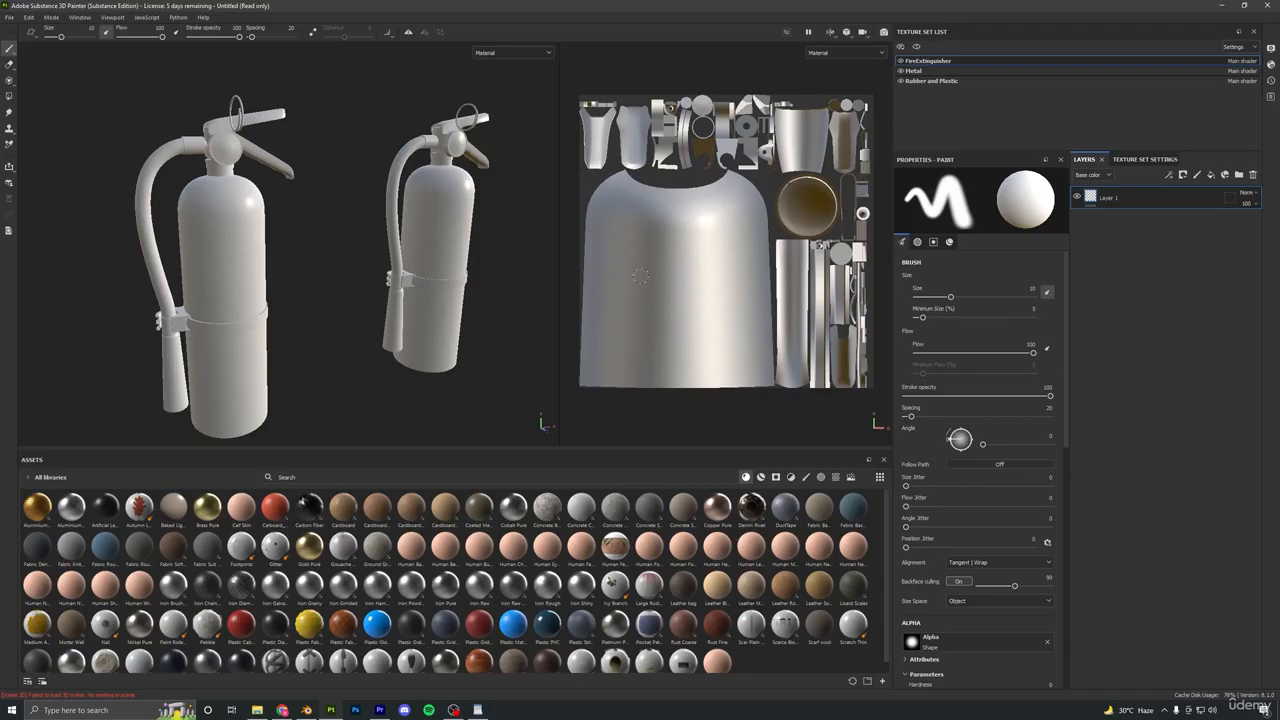
left_click(936, 81)
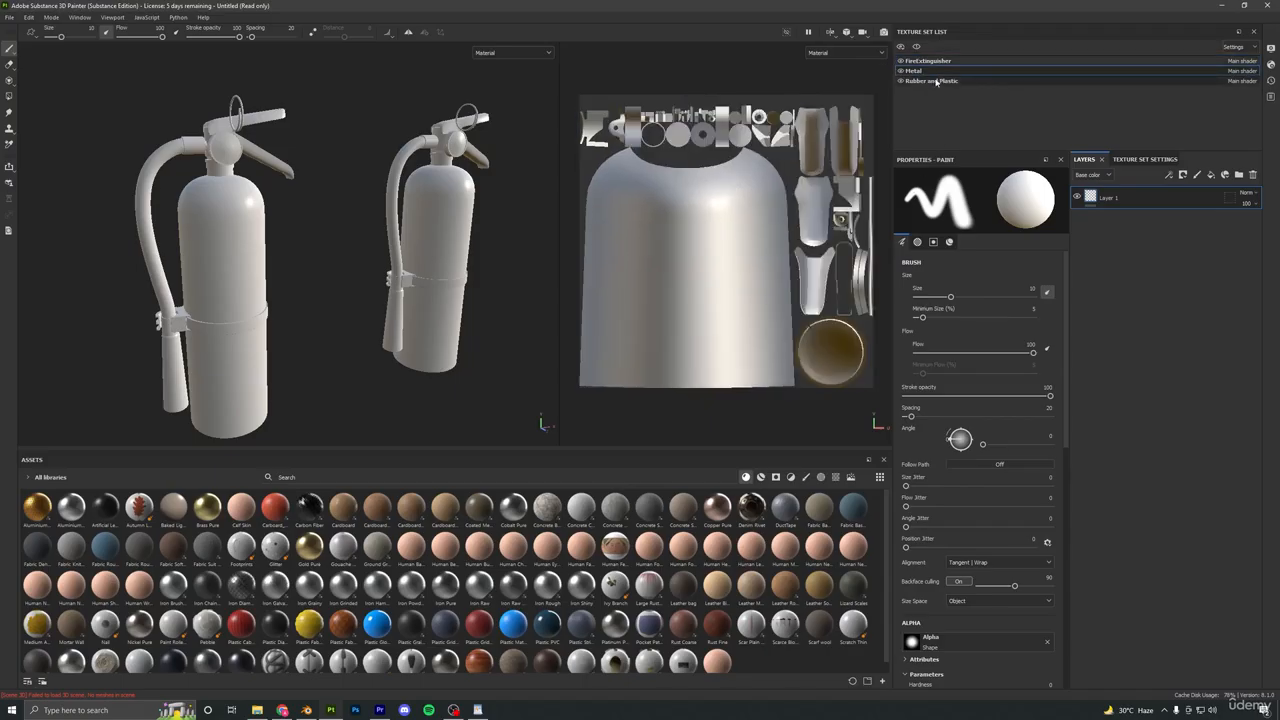
left_click(939, 83)
left_click(932, 73)
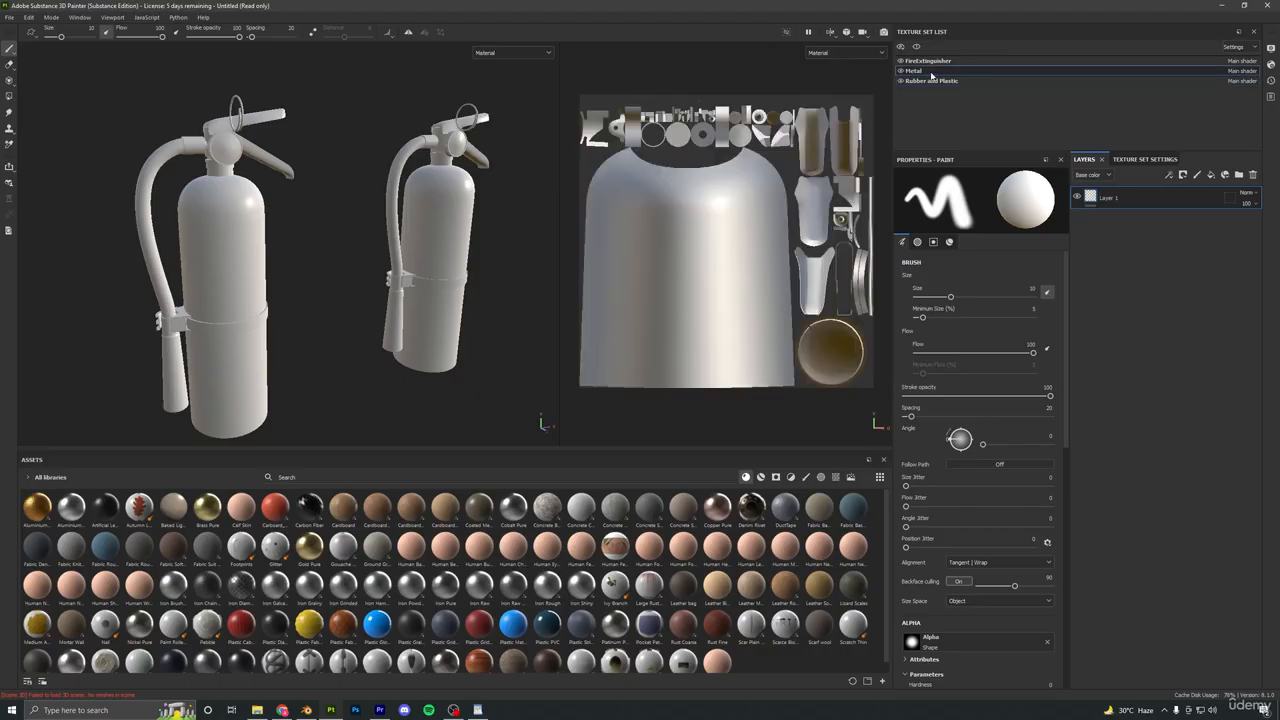
left_click(933, 82)
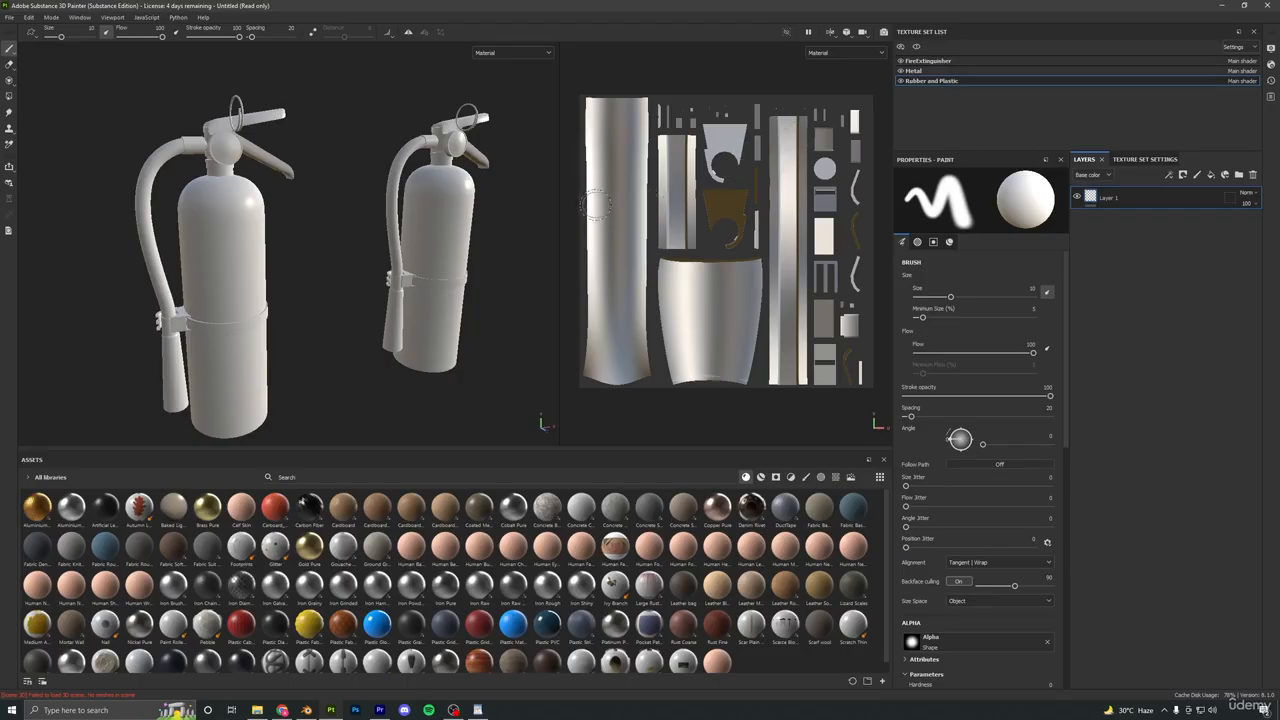
Show only the 3D view and activate different texture sets by picking the cylinders and hose on the models, ending on Rubber and Plastic.
key("F2")
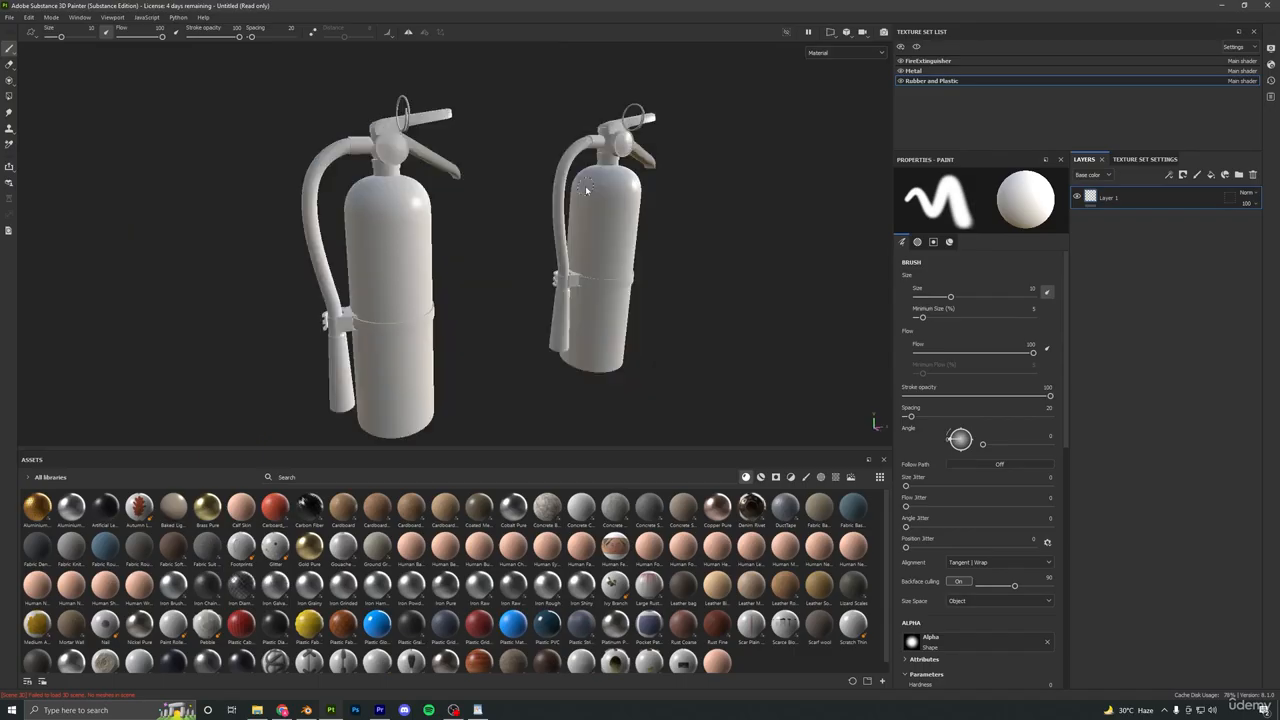
mouse_move(608, 197)
left_mouse_down("alt")
mouse_move(606, 257)
mouse_move(496, 289)
mouse_move(572, 377)
left_mouse_up("alt")
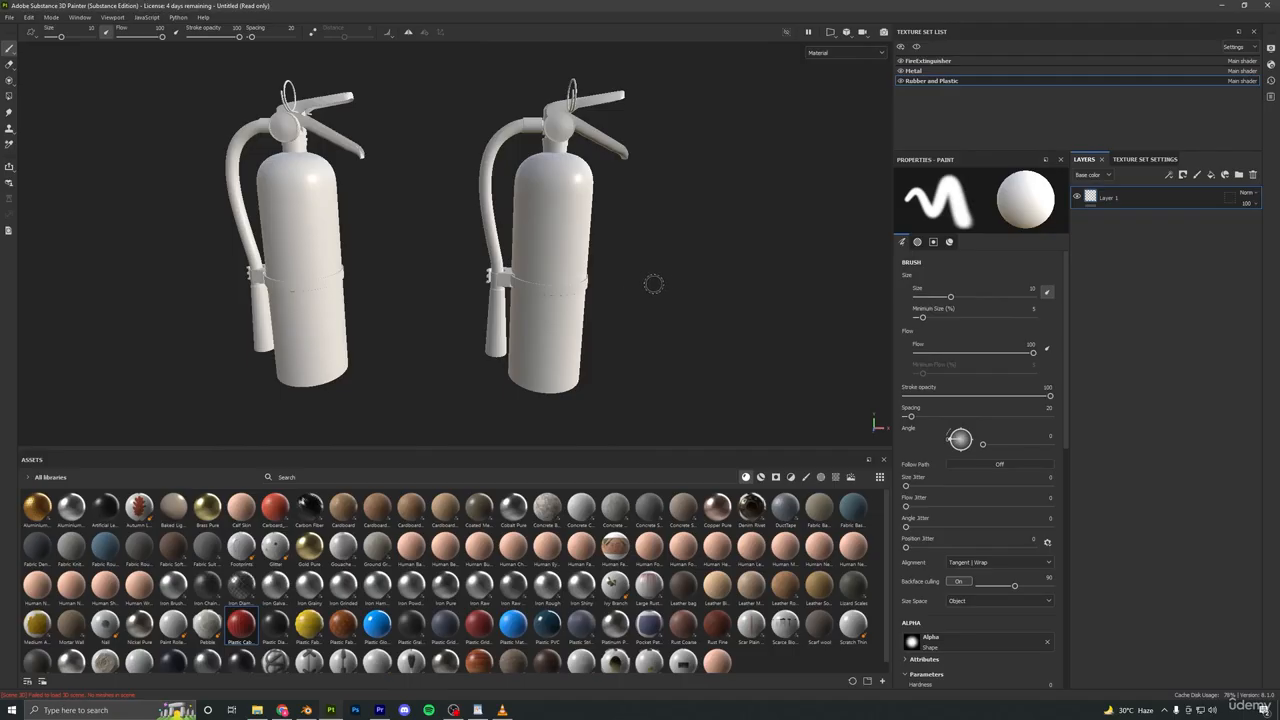
key("ctrl+alt")
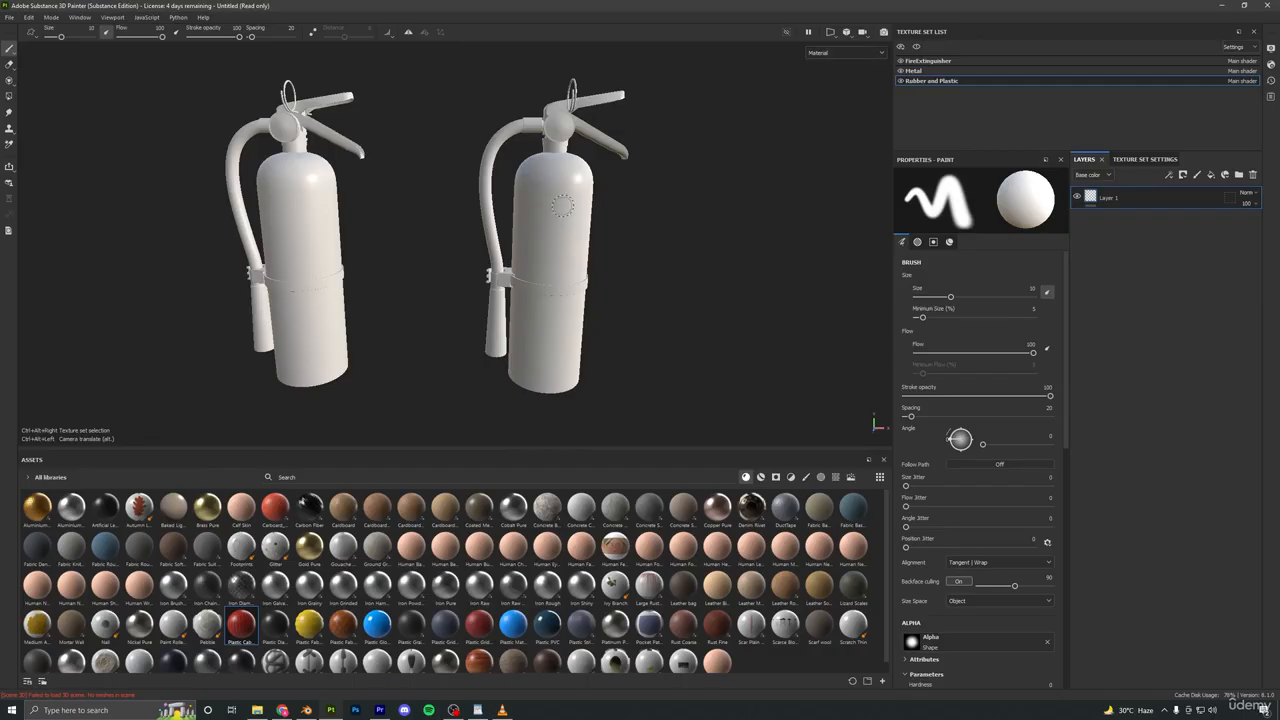
key("ctrl+alt+Right")
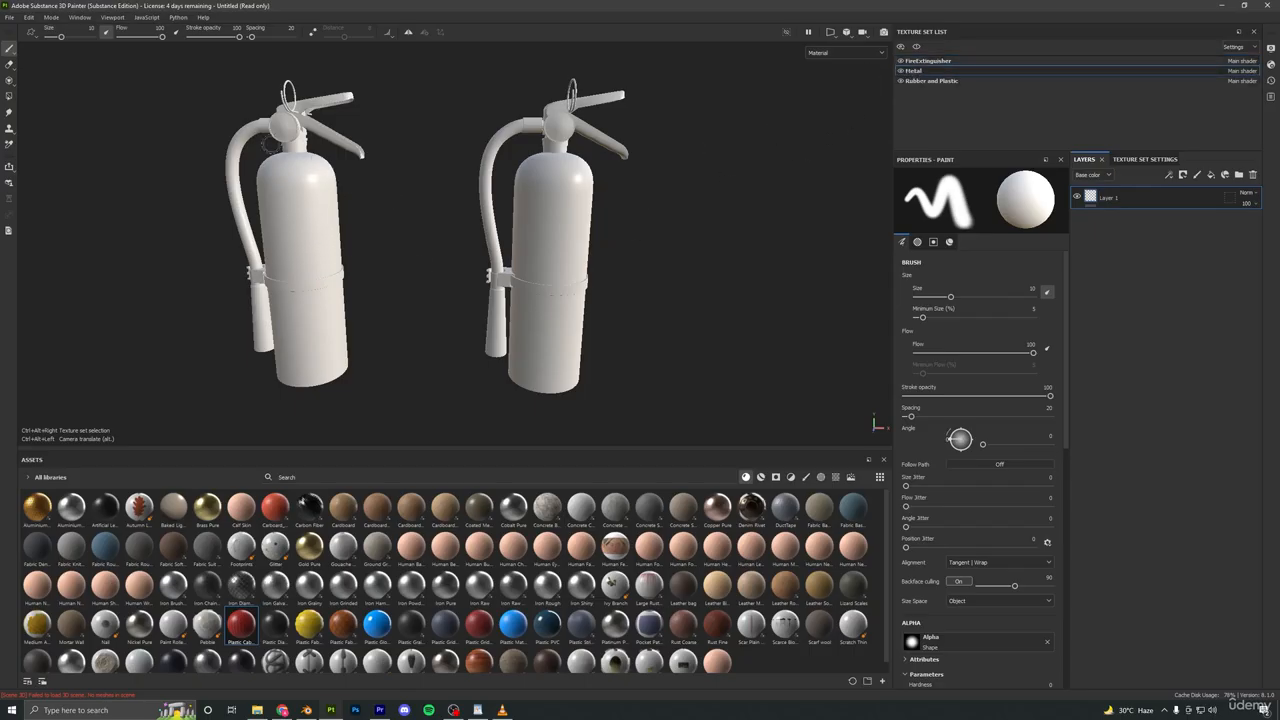
right_click(248, 133, "ctrl+alt")
right_click(588, 196, "ctrl+alt")
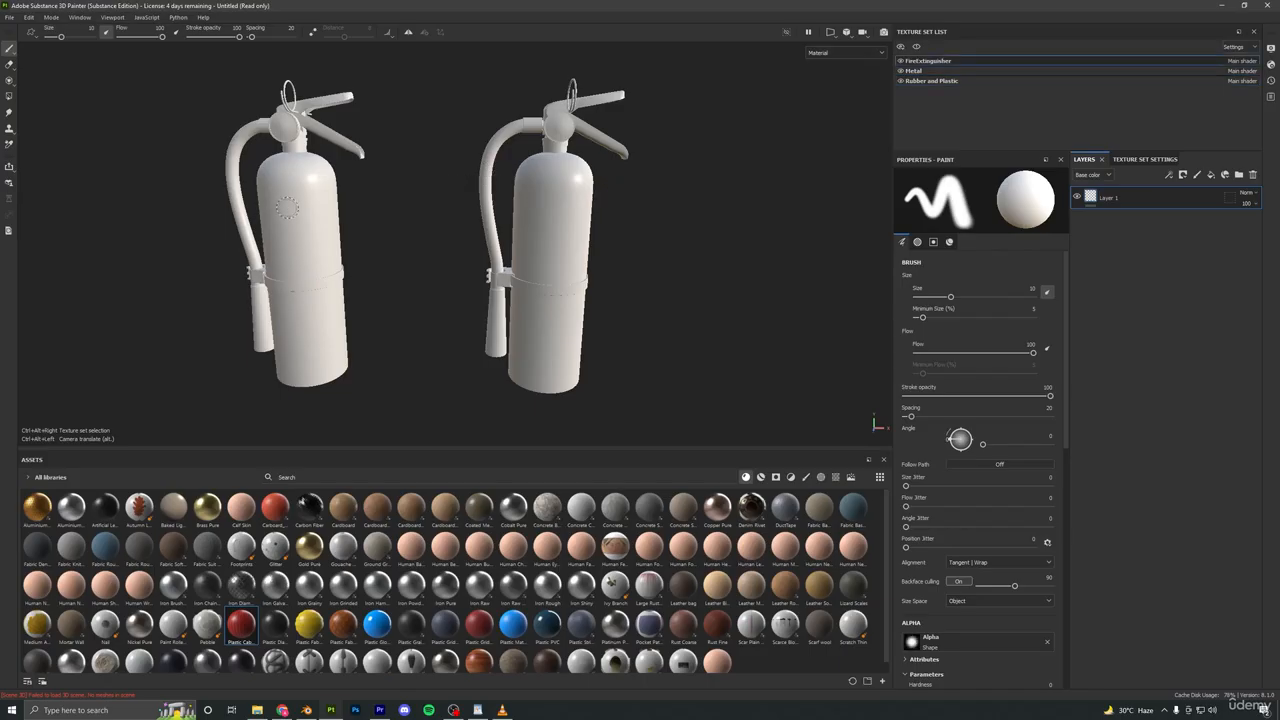
right_click(288, 207, "ctrl+alt")
right_click(235, 171, "ctrl+alt")
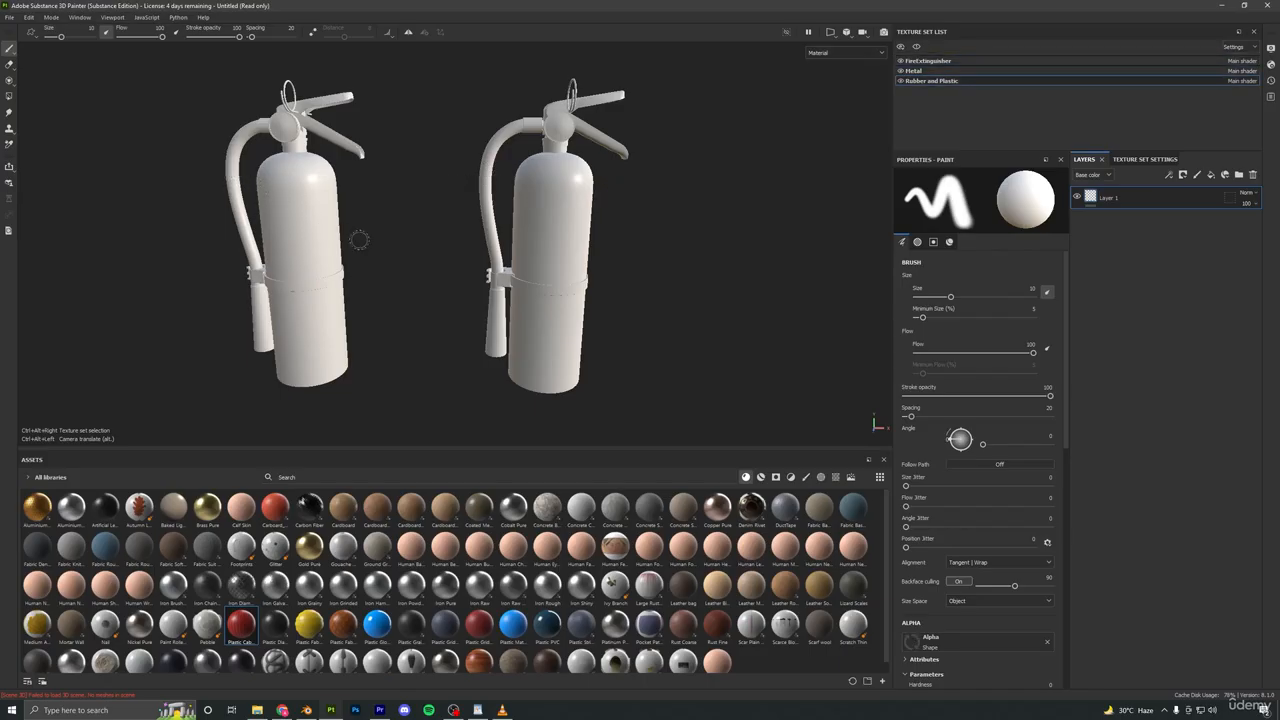
Make Metal the active texture set by picking its extinguisher's cylinder on the model, and view both extinguishers from several angles.
left_click_drag(414, 271, 540, 275, "alt")
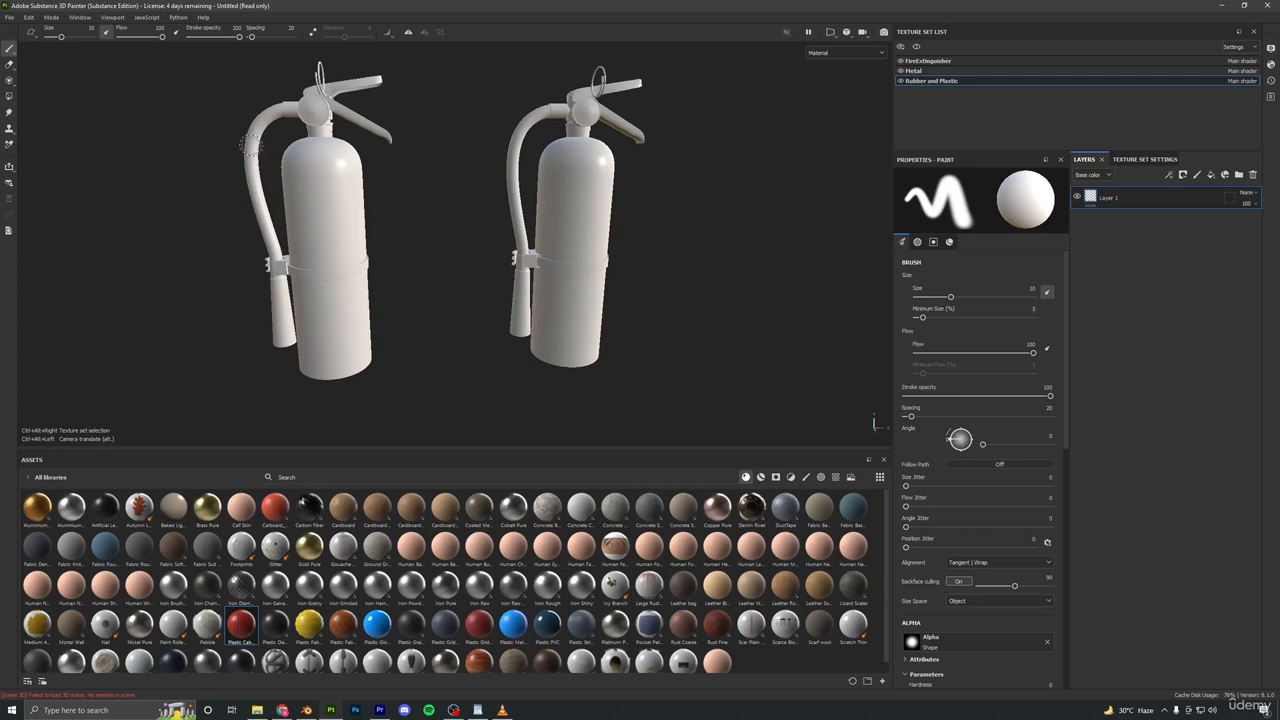
right_click(331, 178, "ctrl+alt")
middle_click_drag(368, 249, 455, 253, "alt")
left_click_drag(455, 253, 415, 254, "alt")
middle_click_drag(415, 254, 362, 260, "alt")
left_click_drag(362, 260, 340, 262, "alt")
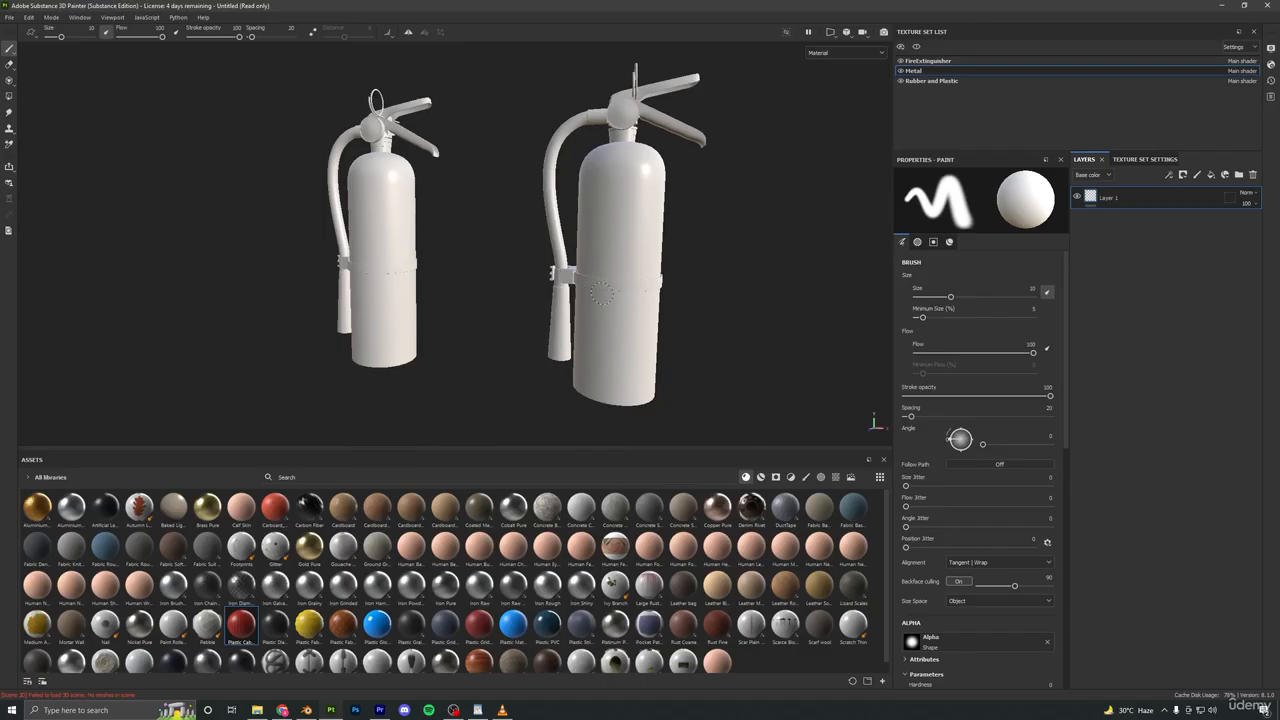
middle_click_drag(601, 293, 543, 291, "alt")
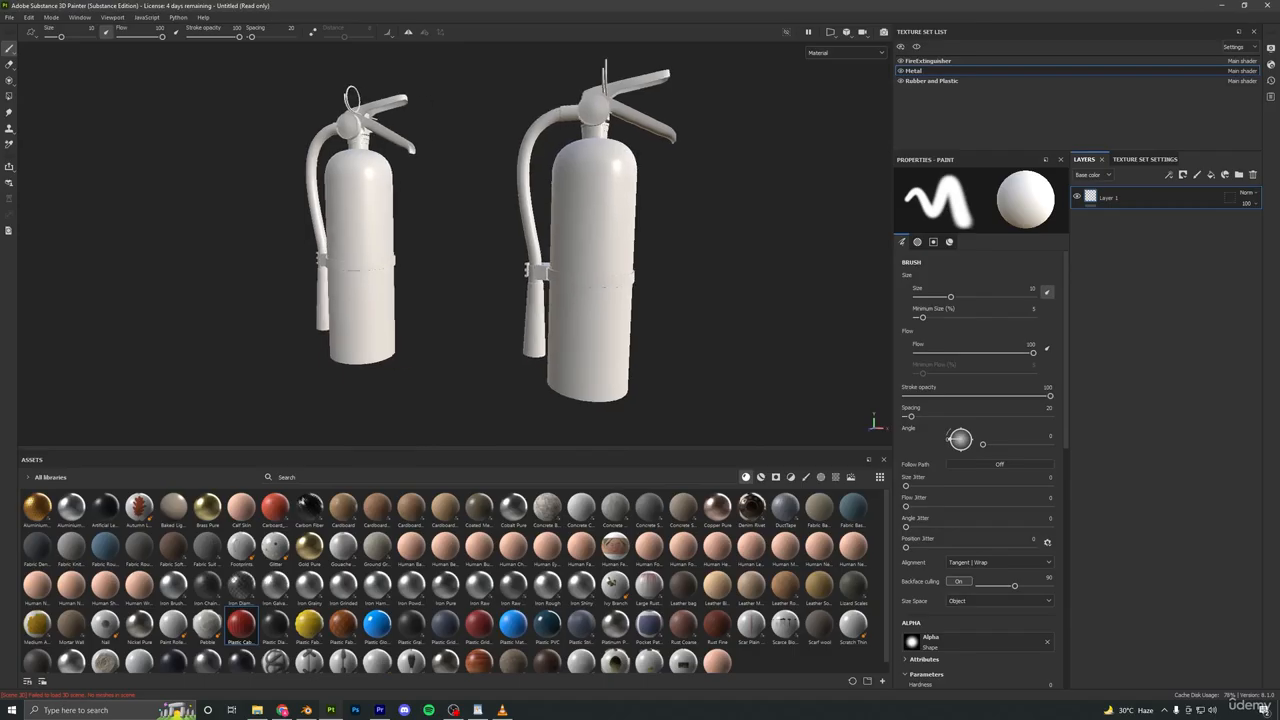
Open the Metal texture set's settings and look through its general properties, channels and mesh maps.
left_click(1145, 159)
left_click_drag(424, 233, 663, 257, "alt")
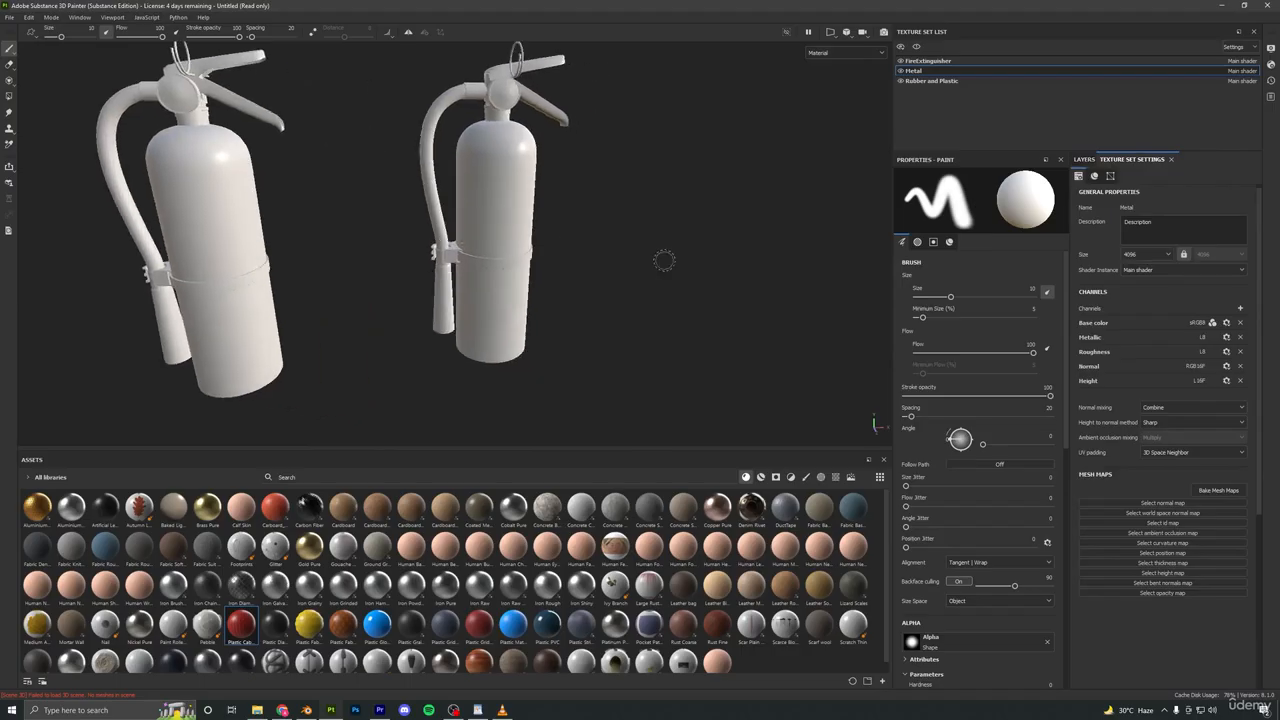
left_click(1094, 177)
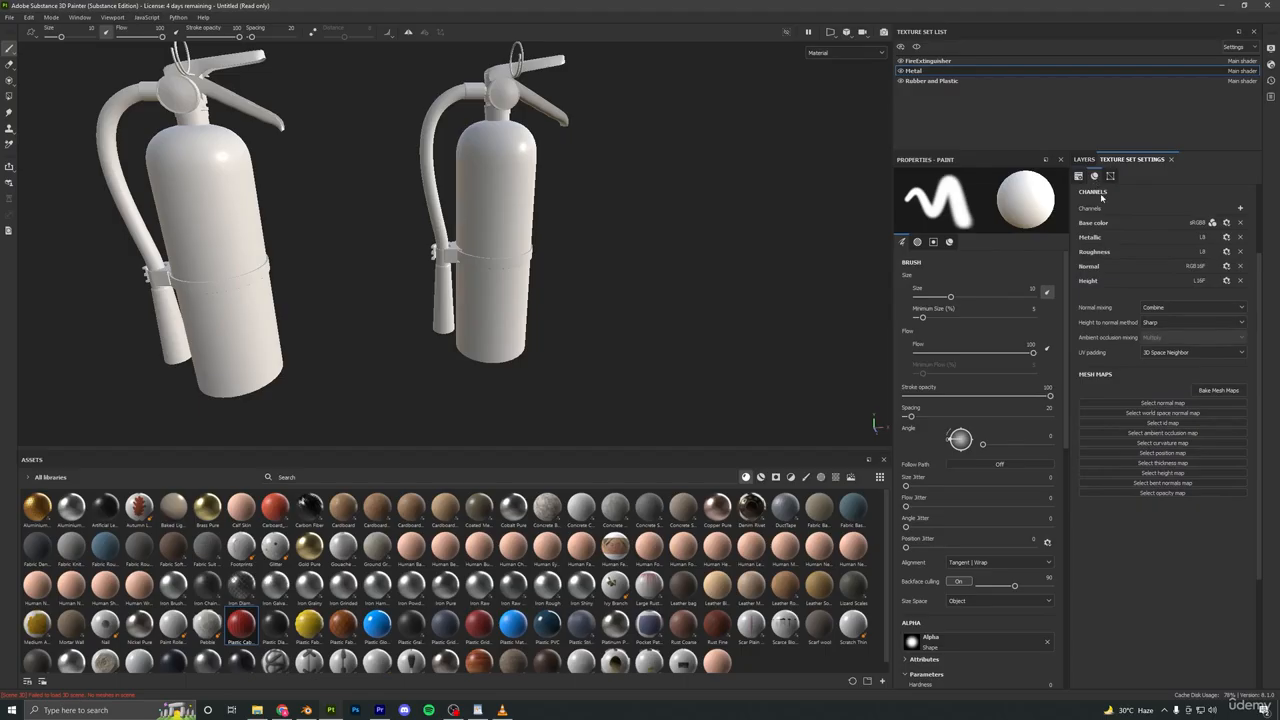
left_click(1110, 176)
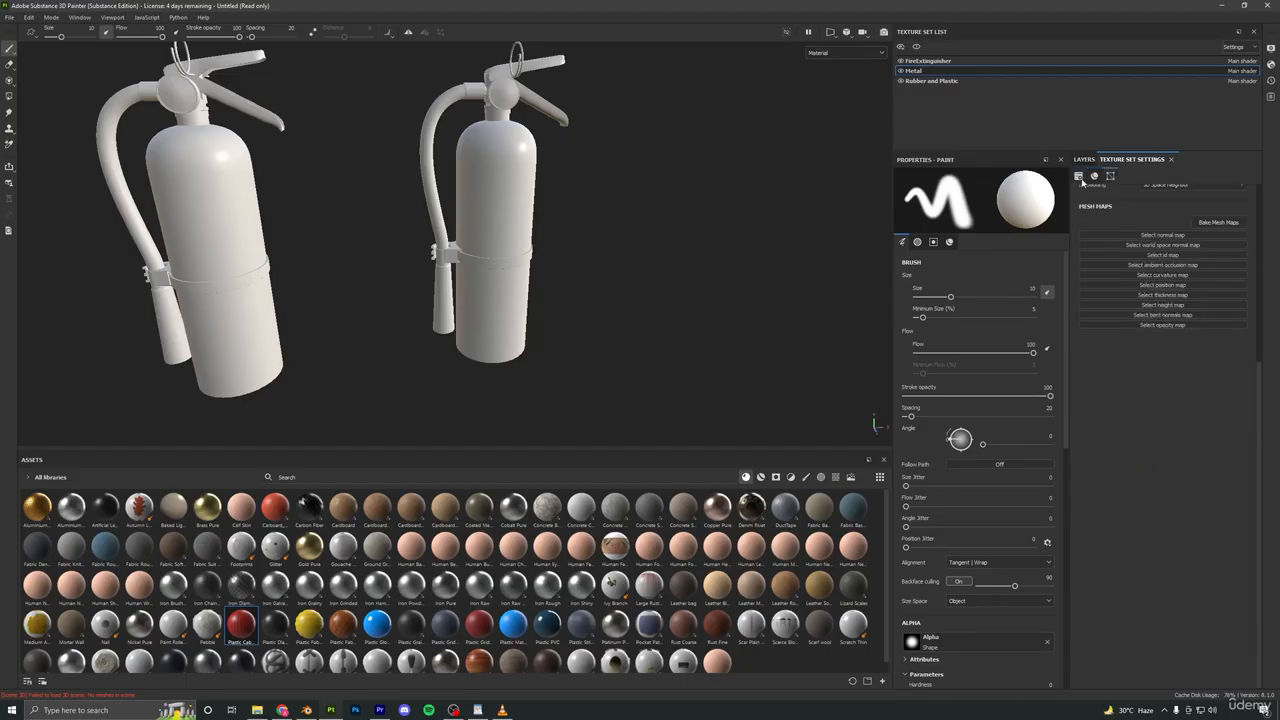
left_click(1079, 177)
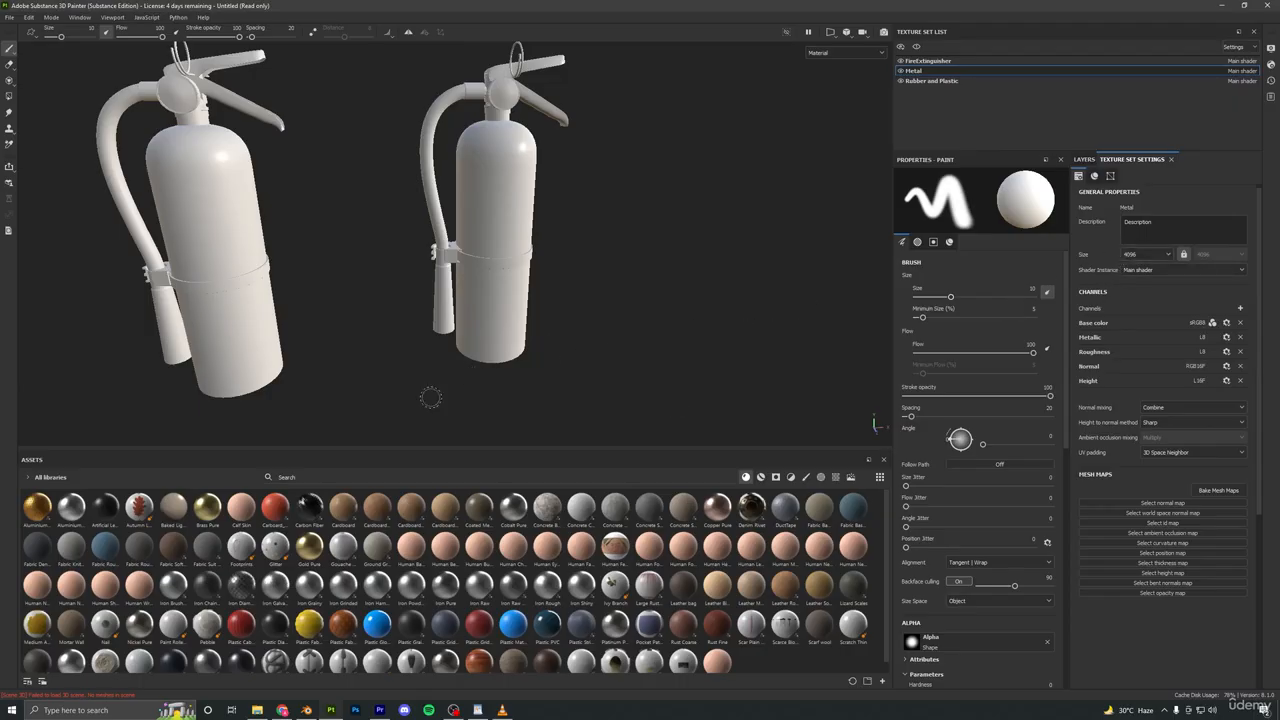
Apply the Plastic Cables Braided material to the extinguisher of the FireExtinguisher texture set and inspect its pattern up close.
mouse_move(243, 623)
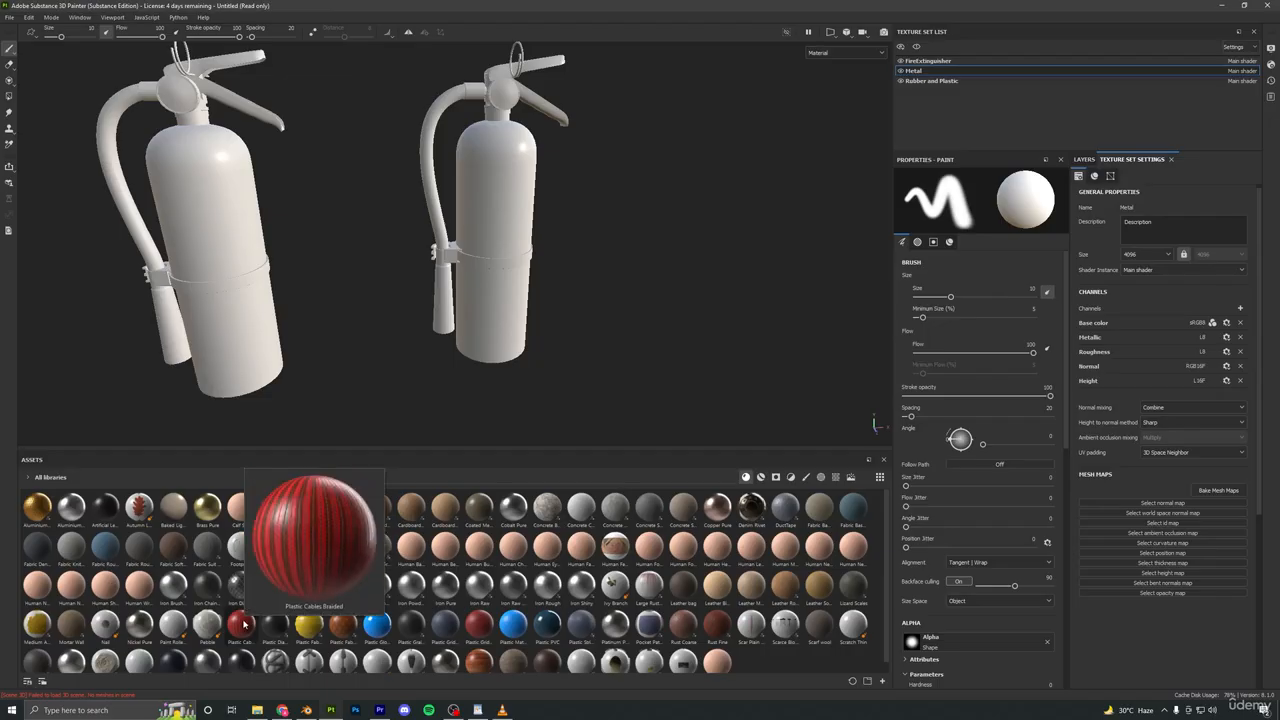
left_click_drag(243, 623, 508, 209)
scroll(497, 298, "up", 5)
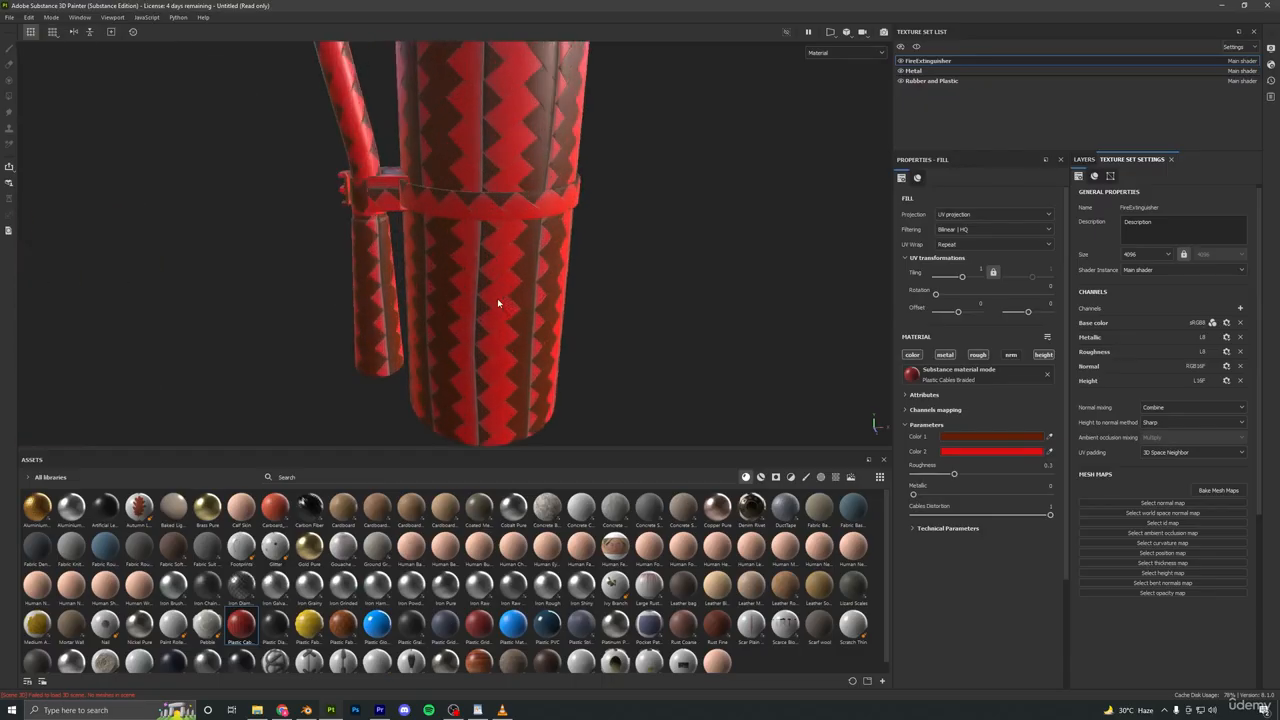
scroll(498, 303, "down", 3)
scroll(512, 265, "up", 3)
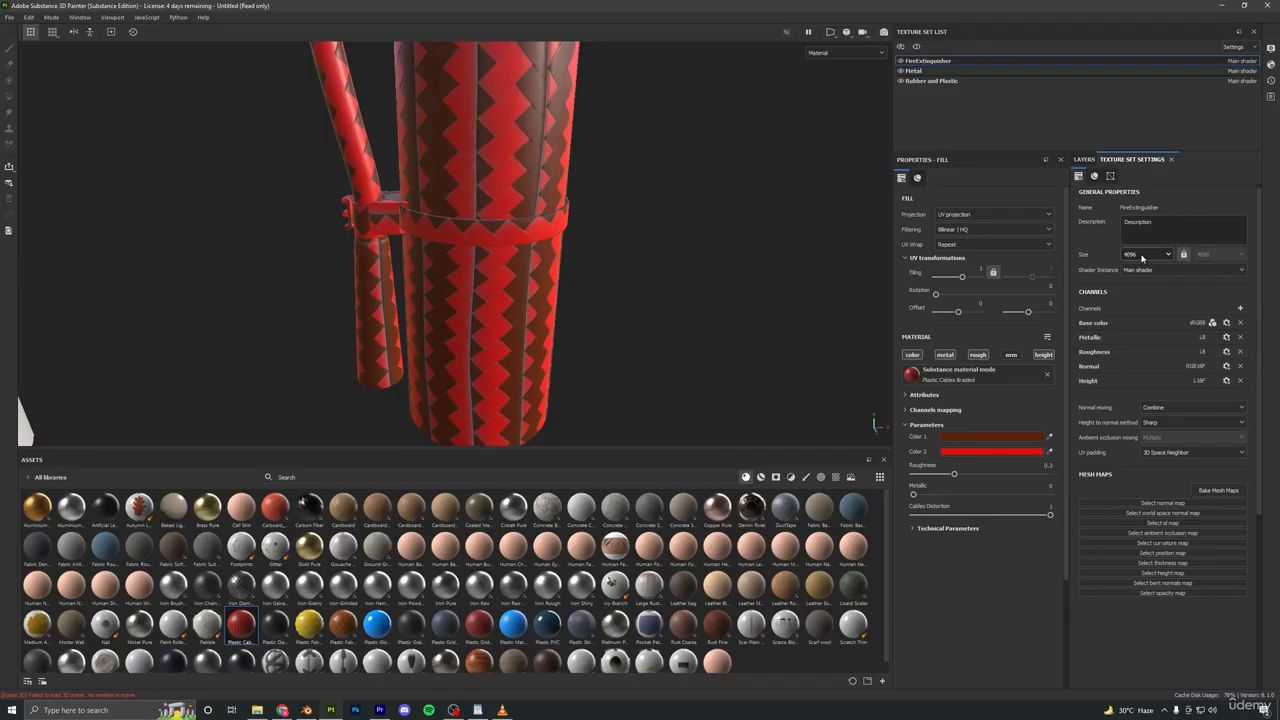
Set the FireExtinguisher texture set's size to 256 and inspect the pattern's sharpness on the cylinder from near and far.
left_click(1144, 256)
left_click(1139, 277)
scroll(542, 296, "down", 4)
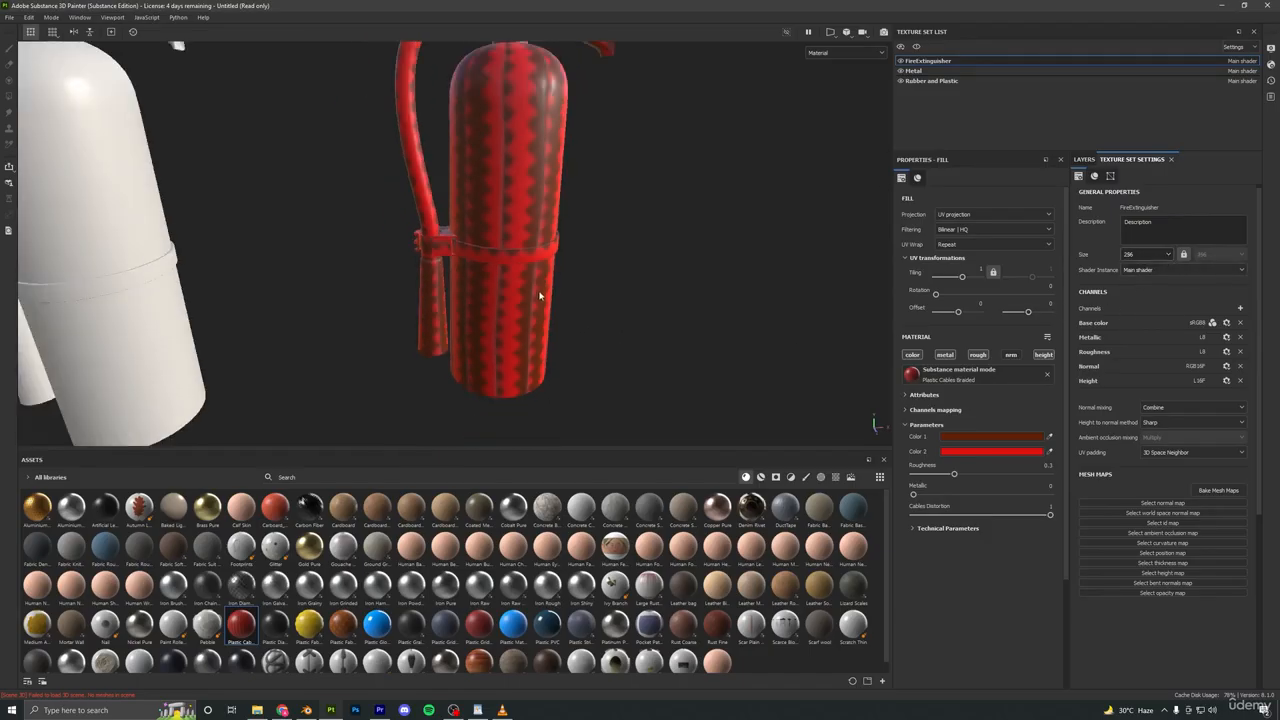
scroll(540, 292, "up", 8)
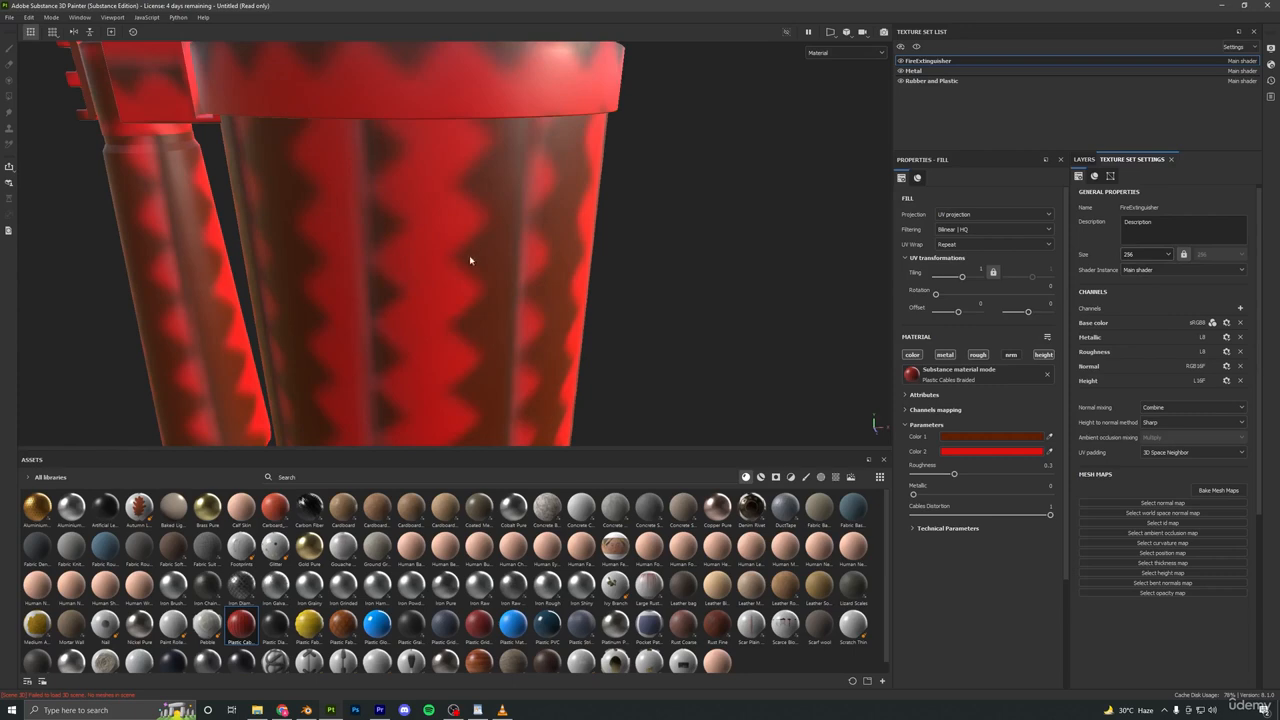
scroll(505, 298, "down", 3)
scroll(495, 299, "up", 5)
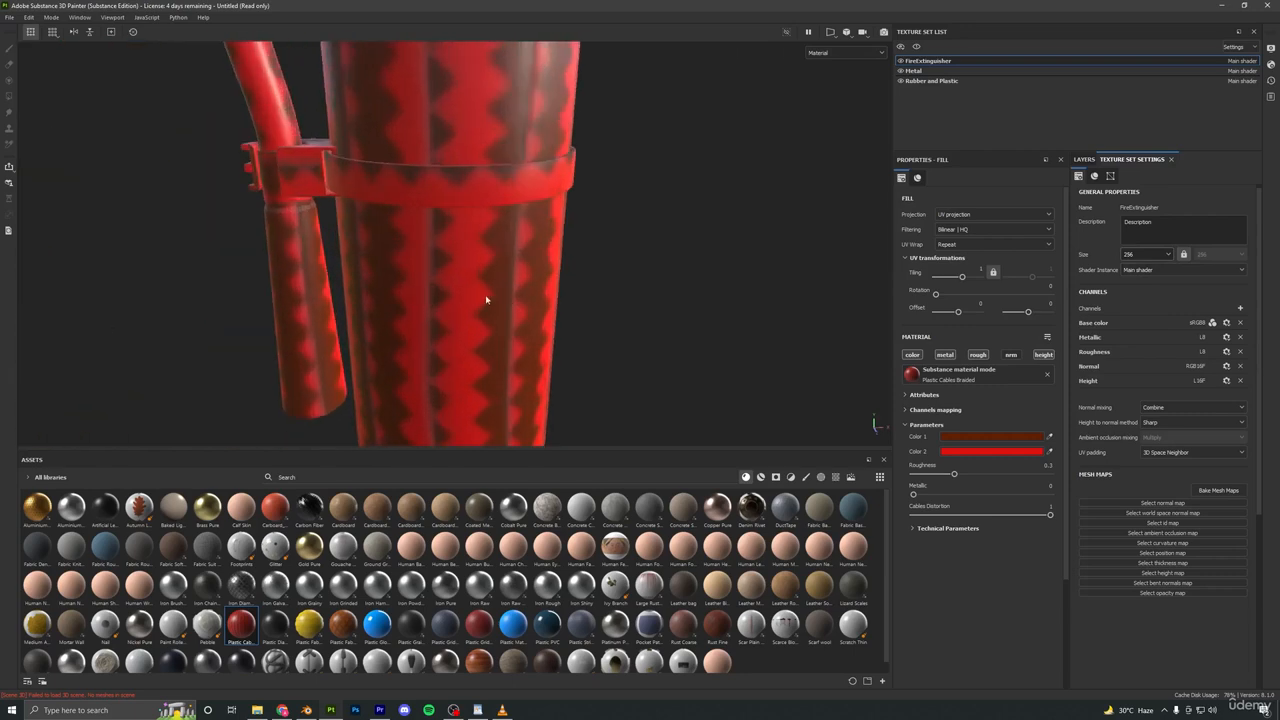
left_click_drag(428, 265, 528, 287, "alt")
Raise the FireExtinguisher texture set's size to 512 and then 1024, and inspect the cylinder's pattern up close.
left_click(1145, 254)
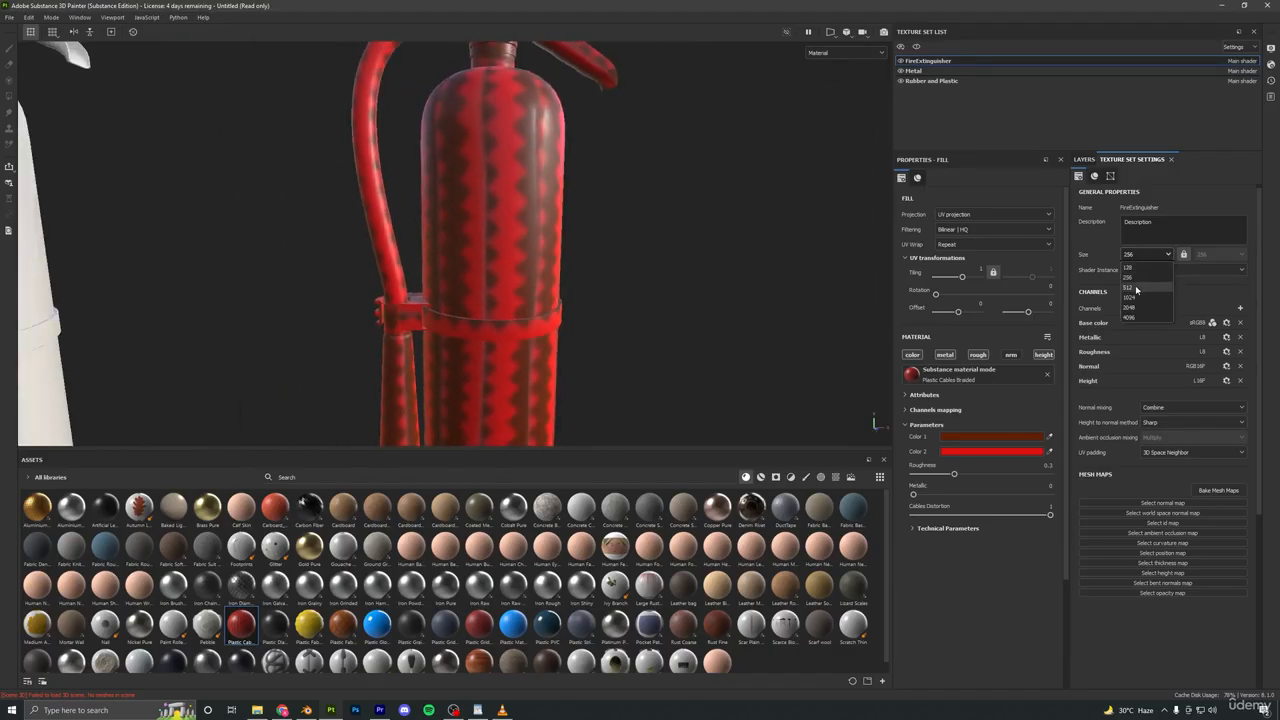
left_click(1135, 285)
left_click(1144, 256)
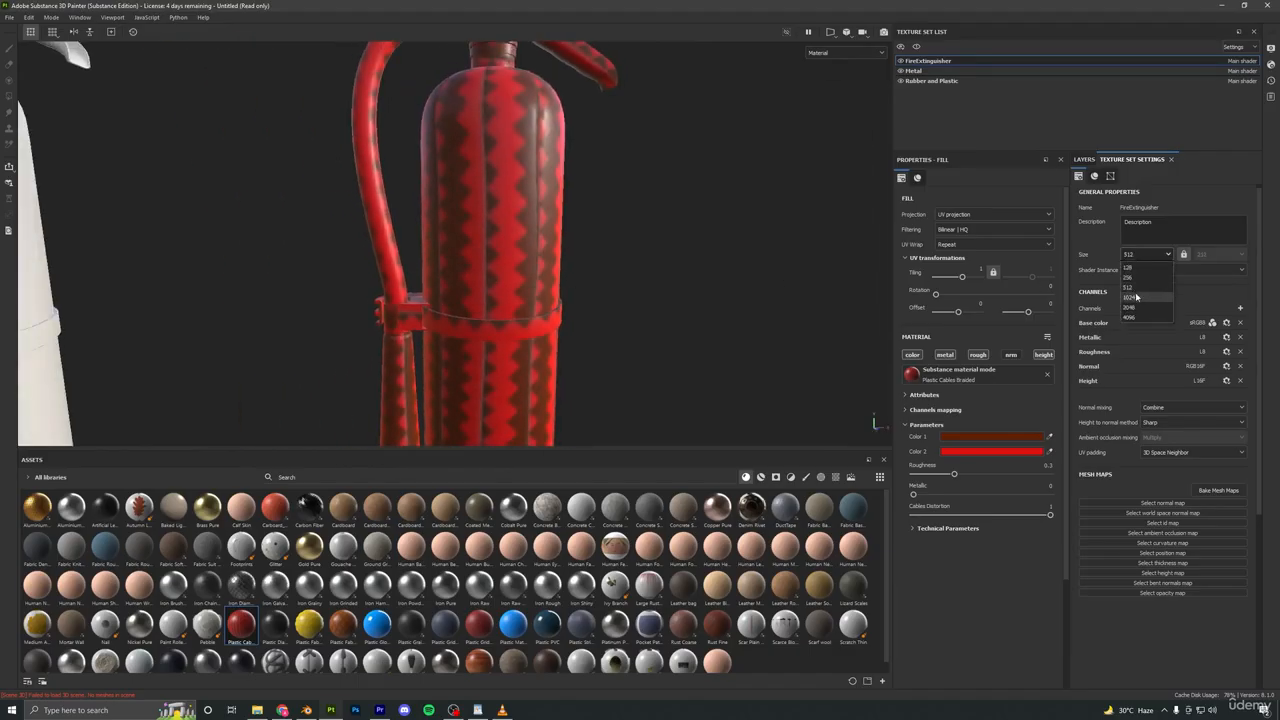
left_click(1134, 297)
right_click_drag(554, 249, 534, 310, "alt")
Raise the FireExtinguisher texture set's size to 2048 and then 4096, and view the whole extinguisher.
left_click(1140, 254)
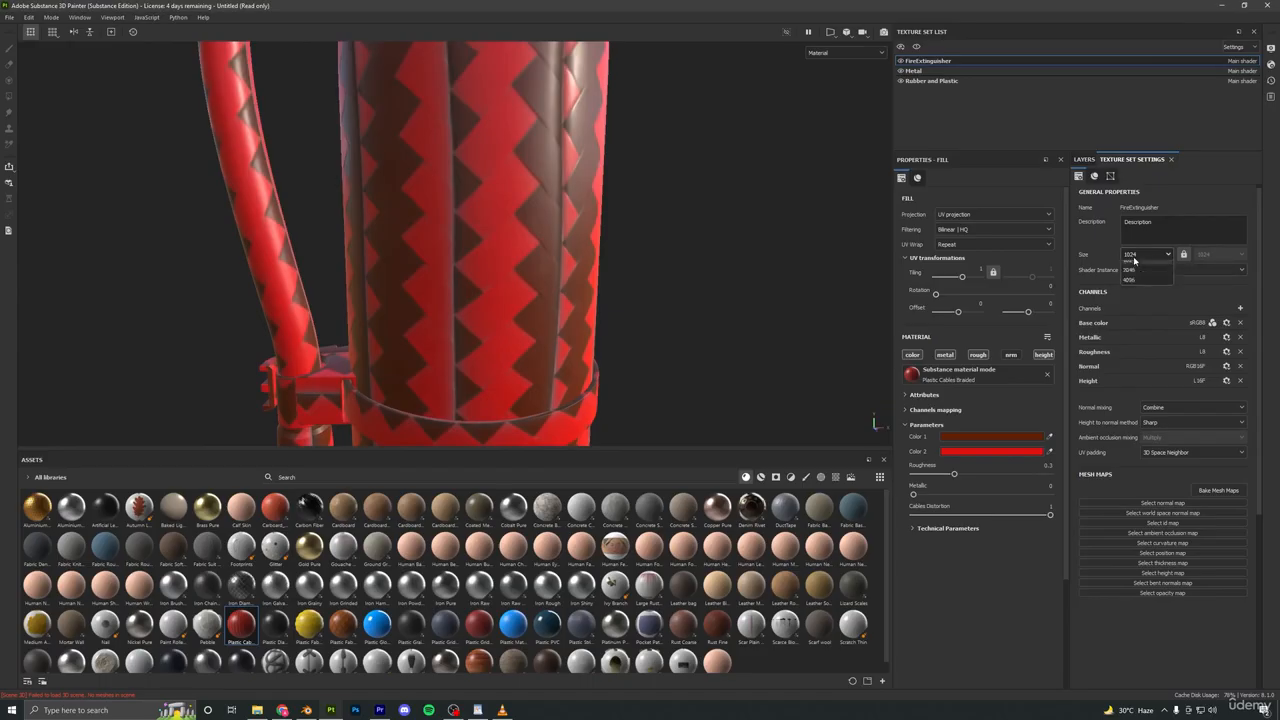
left_click(1138, 308)
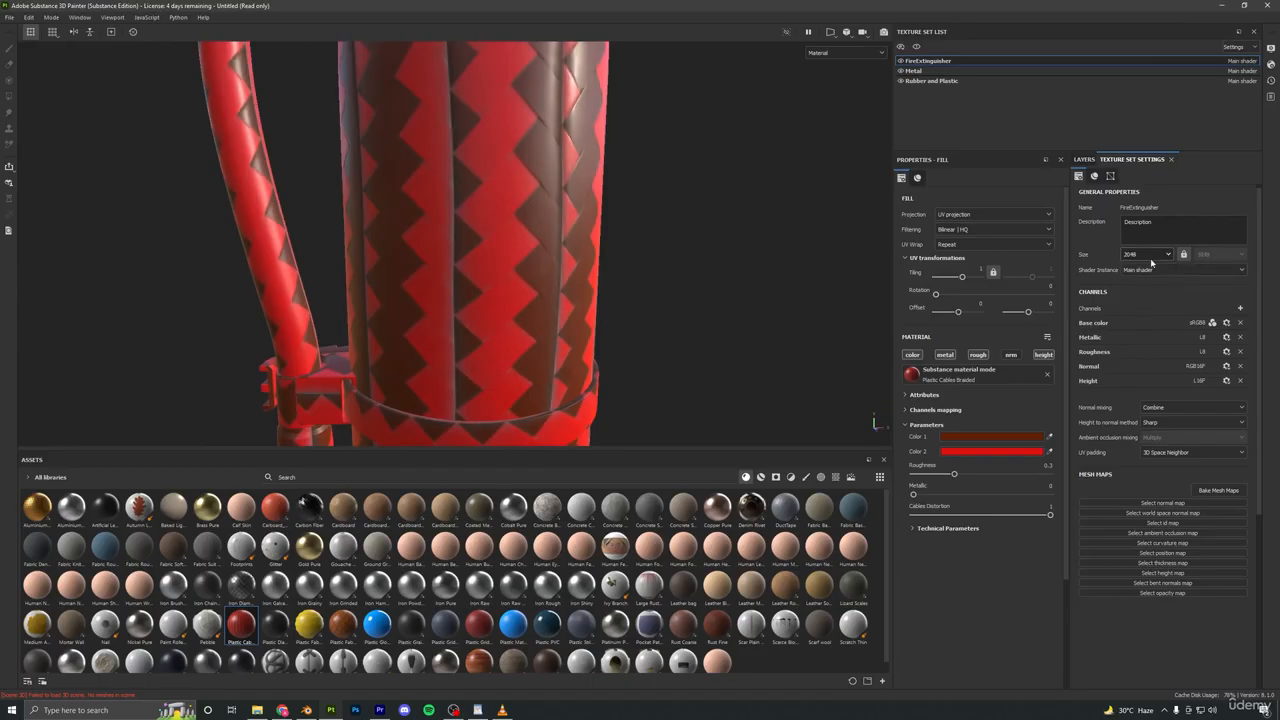
left_click(1148, 254)
left_click(1140, 318)
scroll(563, 212, "down", 4)
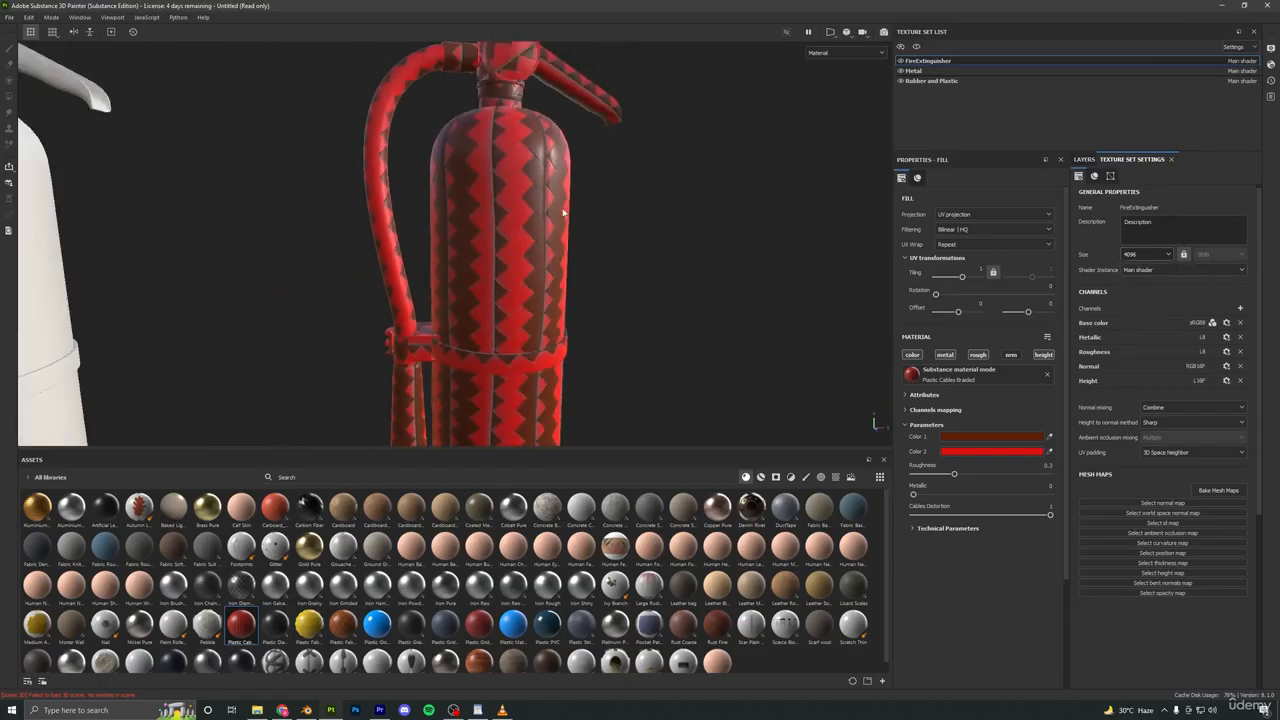
scroll(553, 263, "down", 2)
left_click(1135, 254)
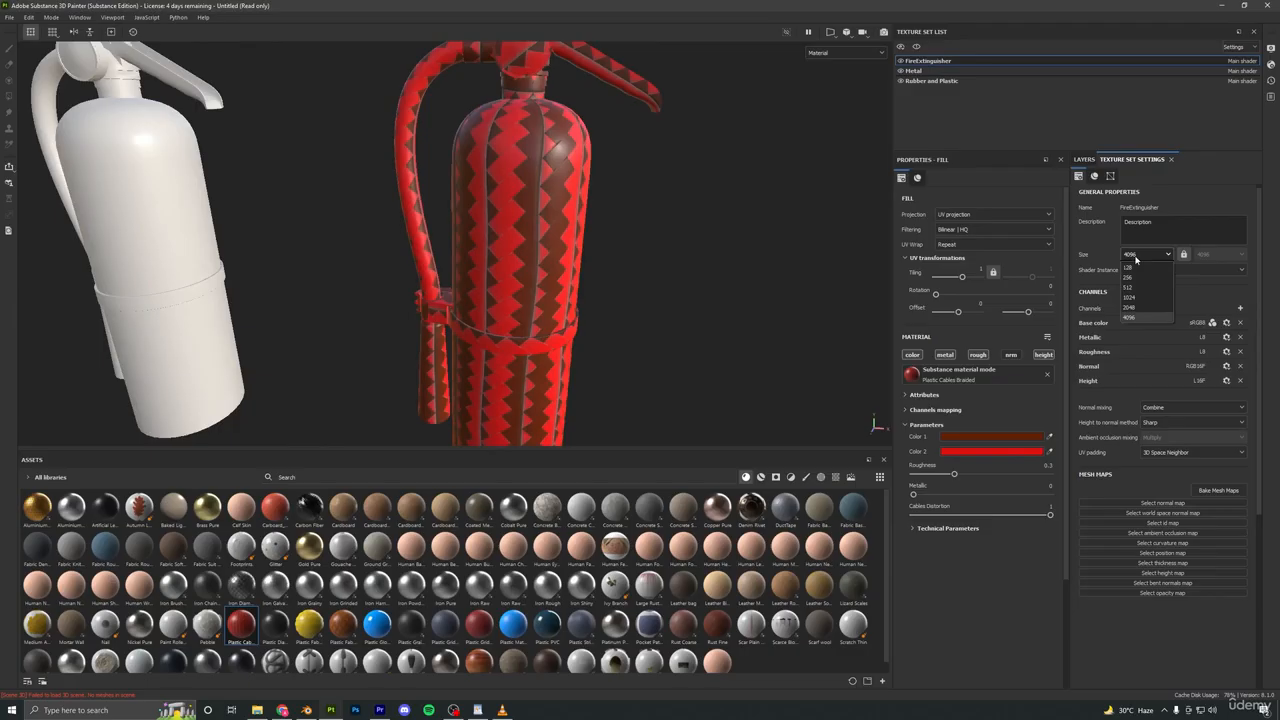
left_click(1146, 318)
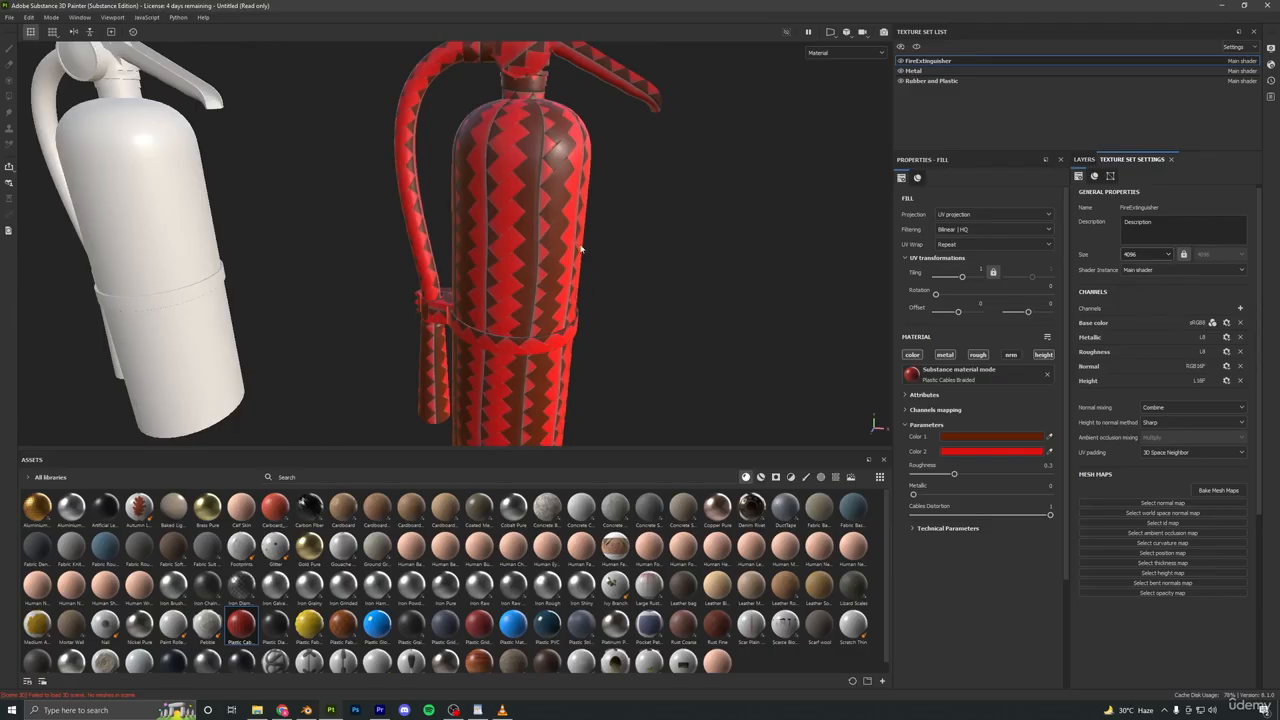
Lower the FireExtinguisher texture set's size to 1024, check the pattern on the model, and set the size to 2048.
left_click(1146, 256)
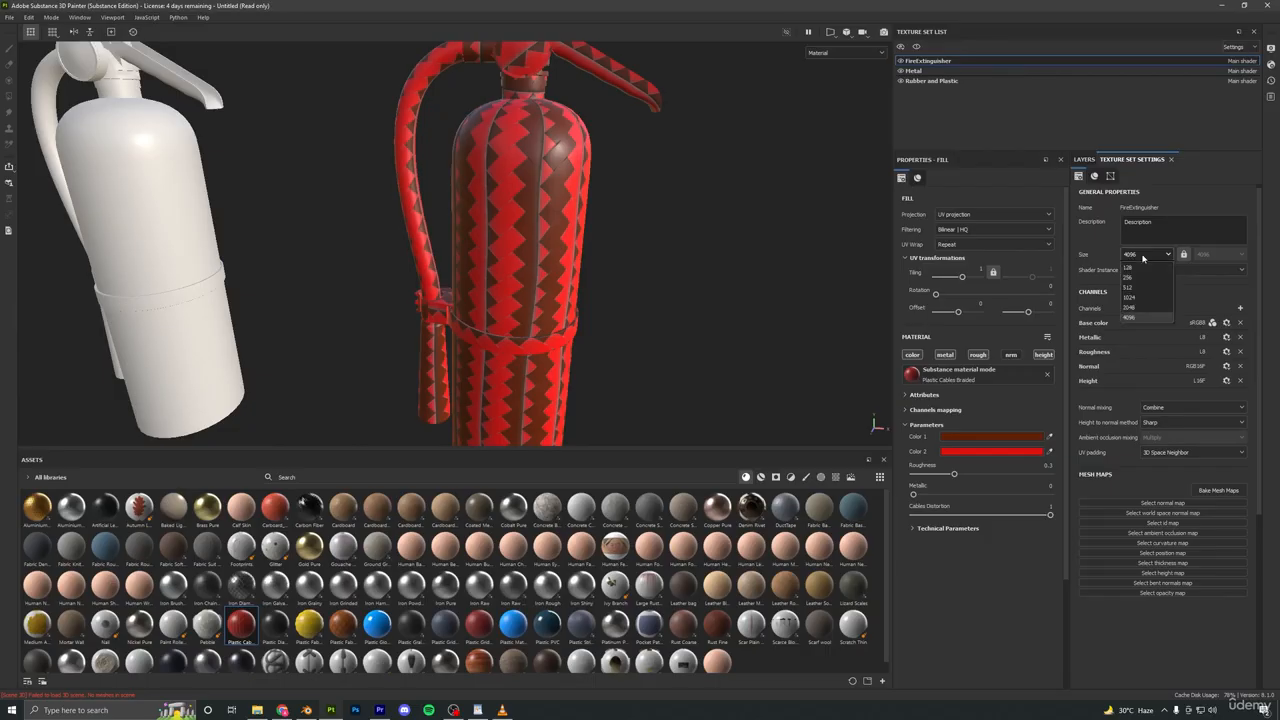
left_click(1146, 297)
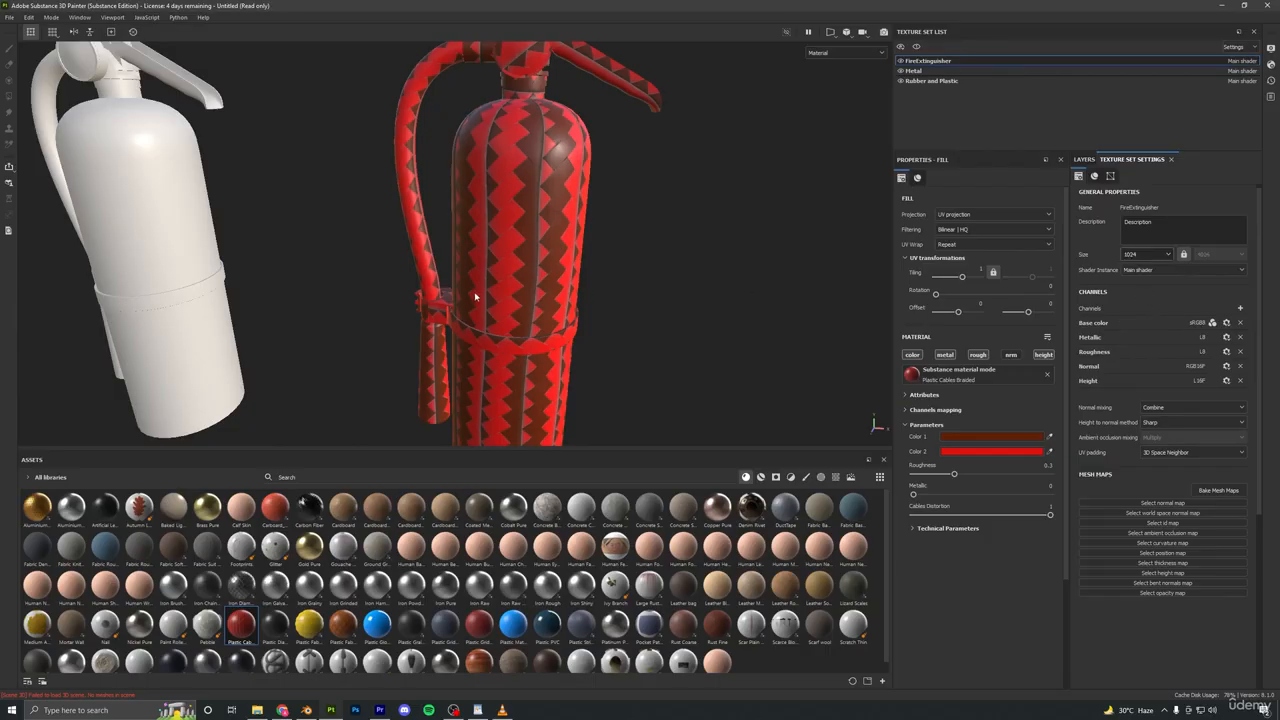
scroll(473, 258, "up", 2)
scroll(473, 258, "down", 2)
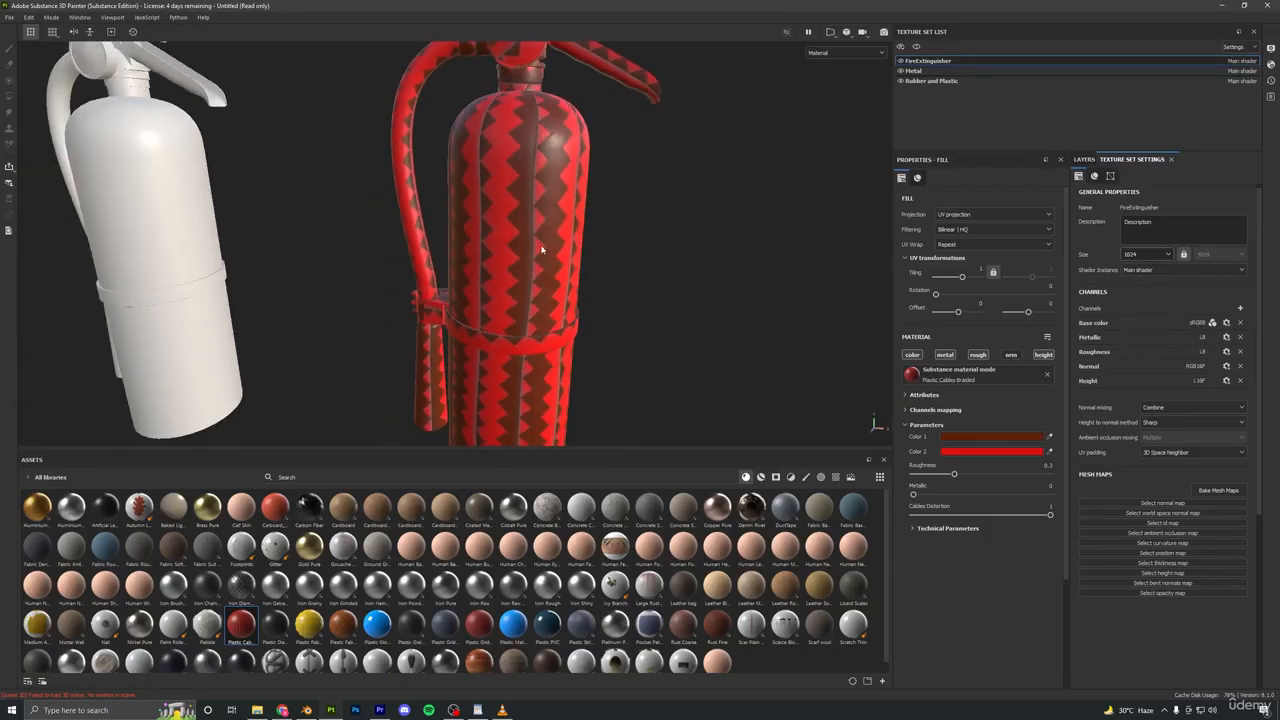
left_click(1142, 255)
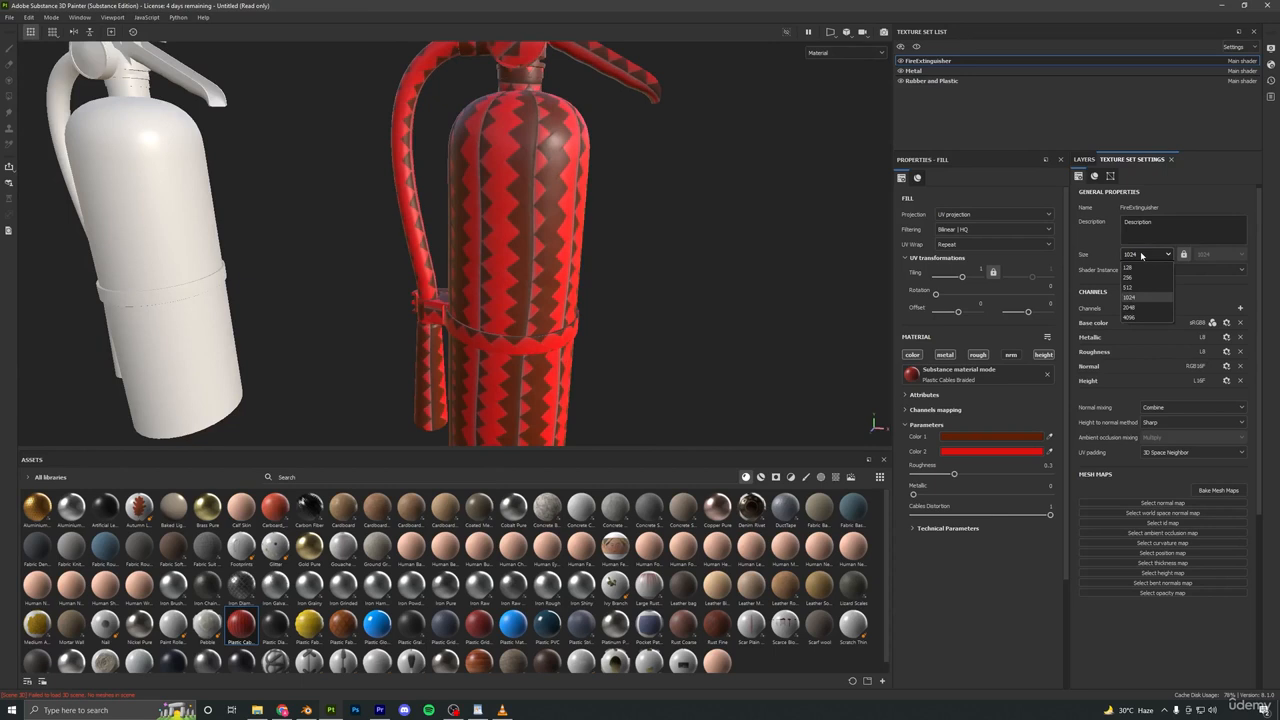
left_click(1136, 306)
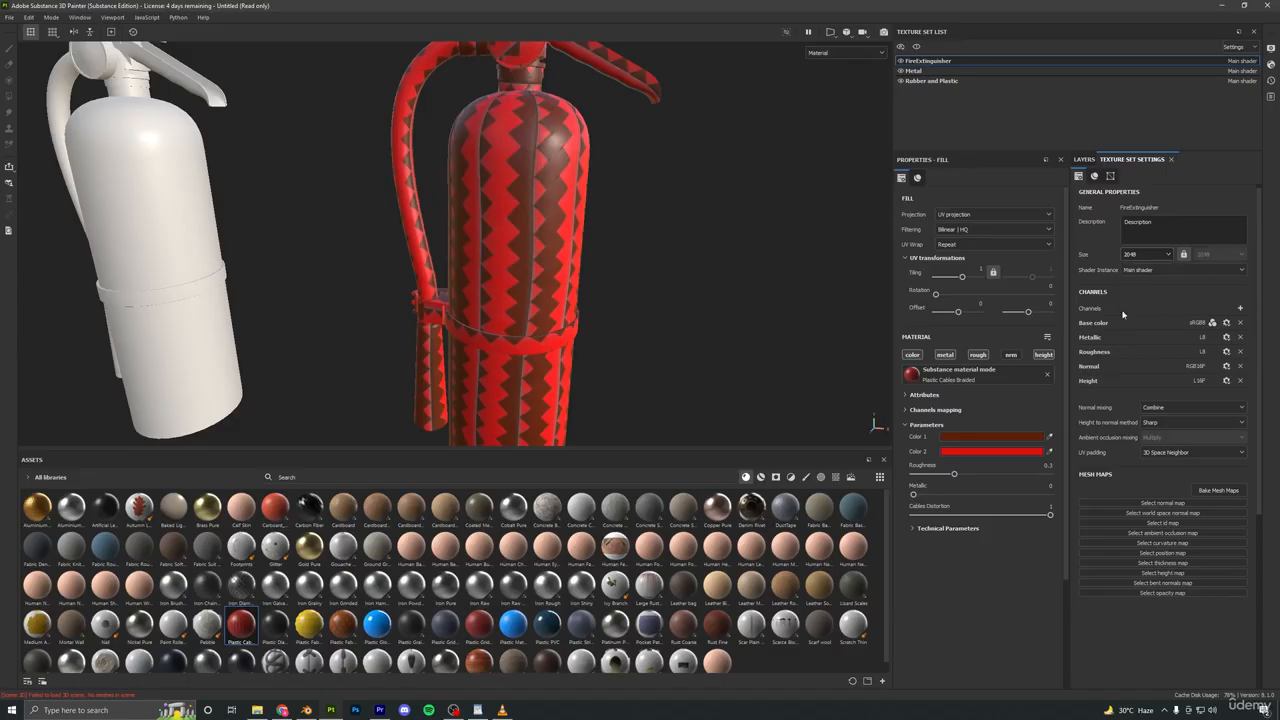
Set the FireExtinguisher texture set's size to 512 and bring both extinguishers into view.
left_click(1146, 254)
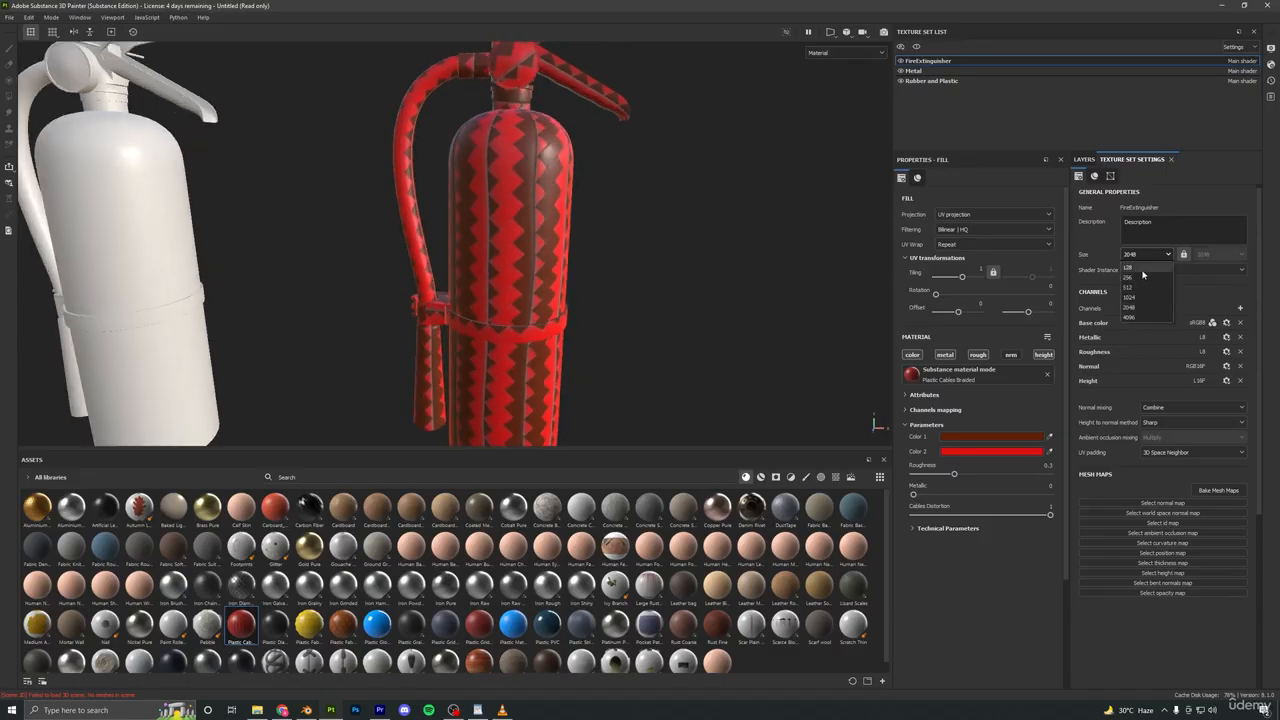
left_click(1145, 288)
left_click_drag(547, 314, 629, 253, "alt")
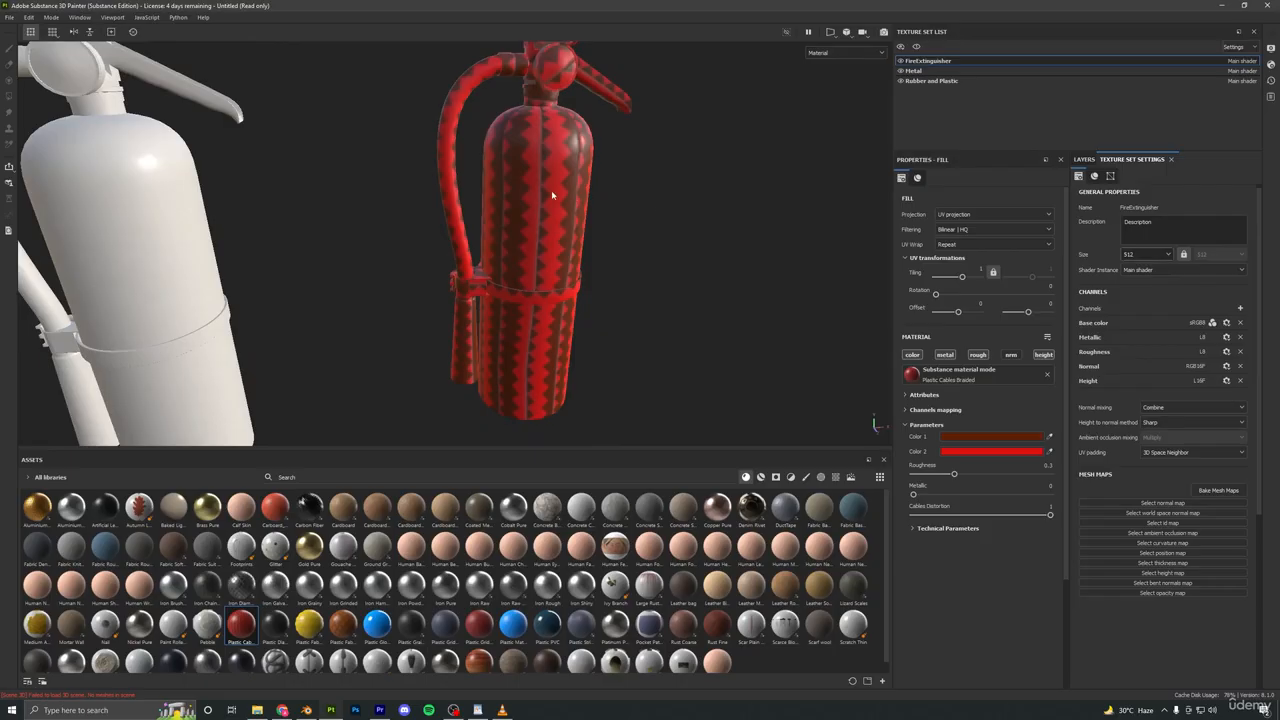
middle_click_drag(580, 250, 637, 234, "alt")
left_click_drag(637, 234, 498, 228, "alt")
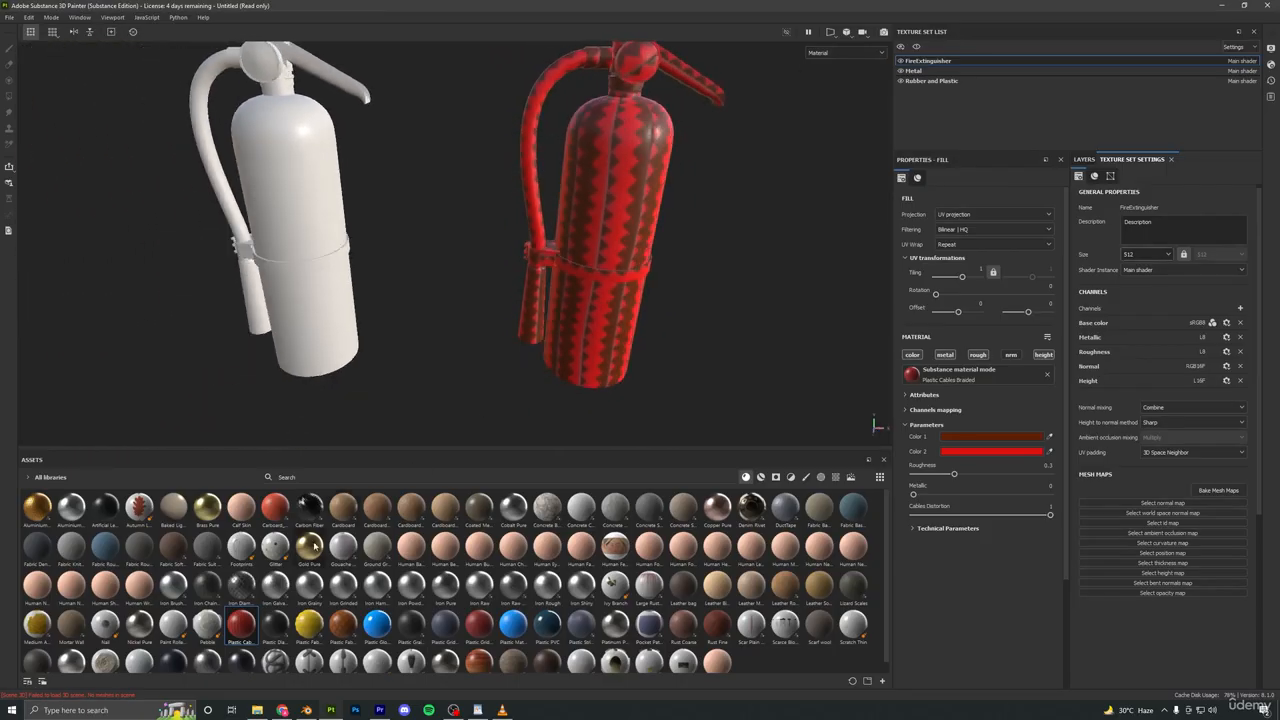
Apply the Plastic Cables Braided material to the Metal texture set's cylinder and inspect its pattern up close.
left_click_drag(241, 632, 293, 247)
left_click_drag(345, 243, 497, 200, "alt")
right_click_drag(497, 200, 485, 365, "alt")
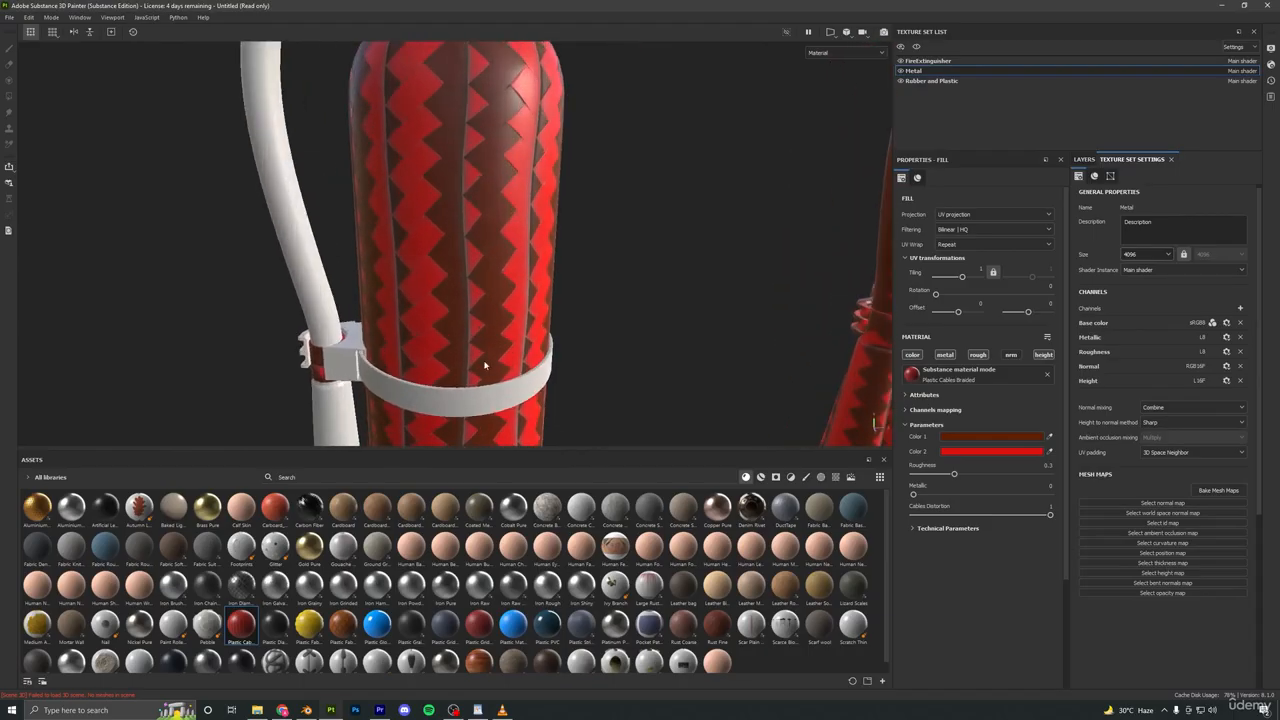
Make FireExtinguisher the active texture set and compare its pattern sharpness with the Metal cylinder's.
middle_click_drag(835, 262, 544, 230, "alt")
left_click_drag(544, 230, 640, 261, "alt")
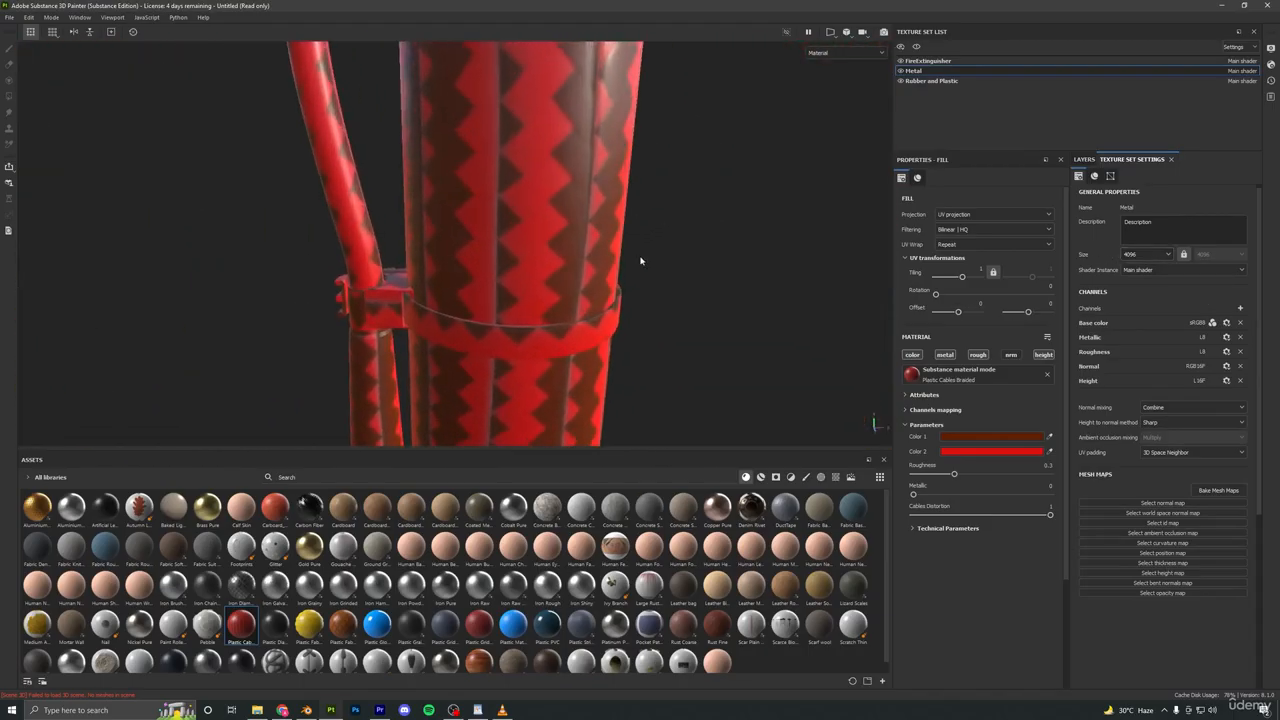
left_click(915, 61)
right_click_drag(564, 320, 320, 183, "alt")
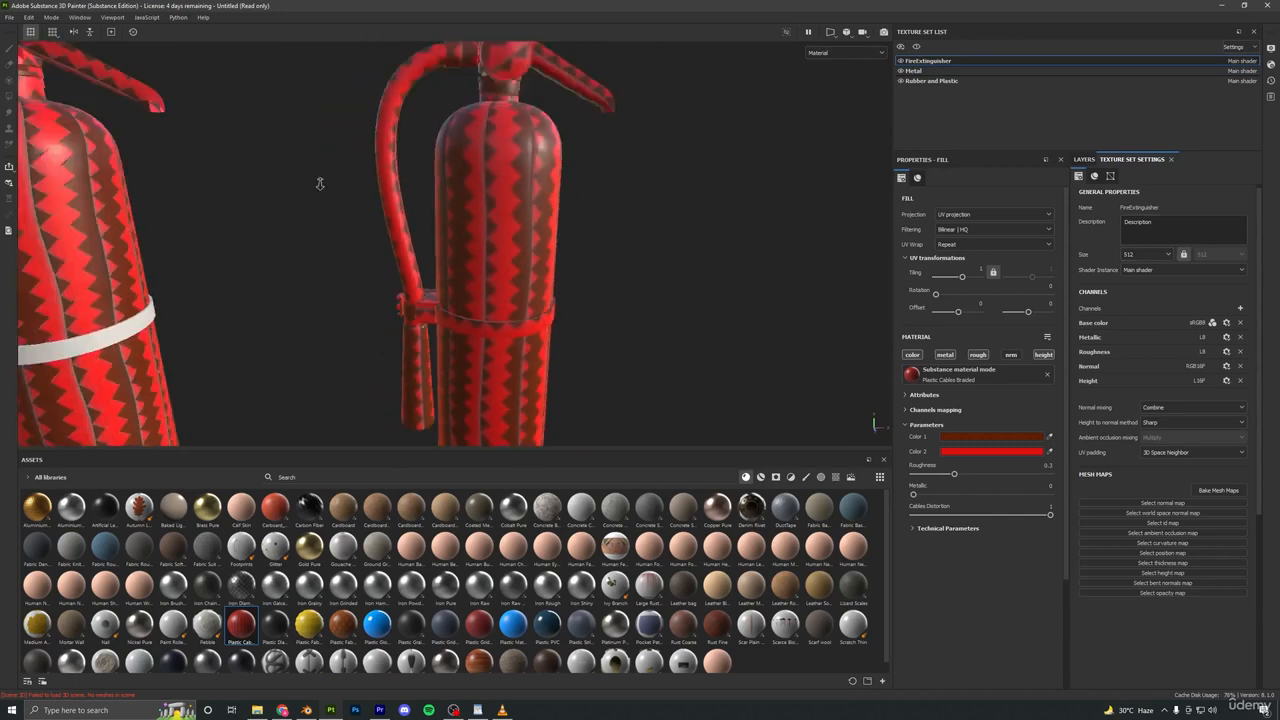
left_click_drag(320, 183, 462, 193, "alt")
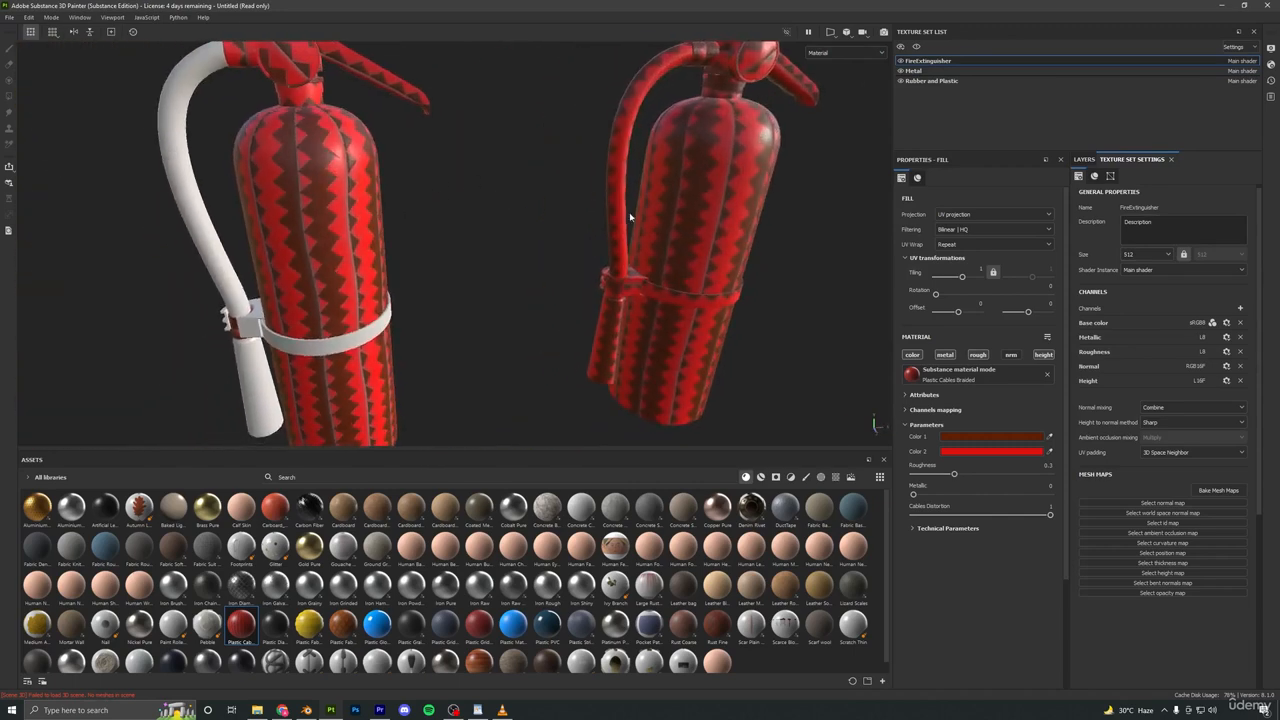
left_click_drag(628, 253, 606, 286, "alt")
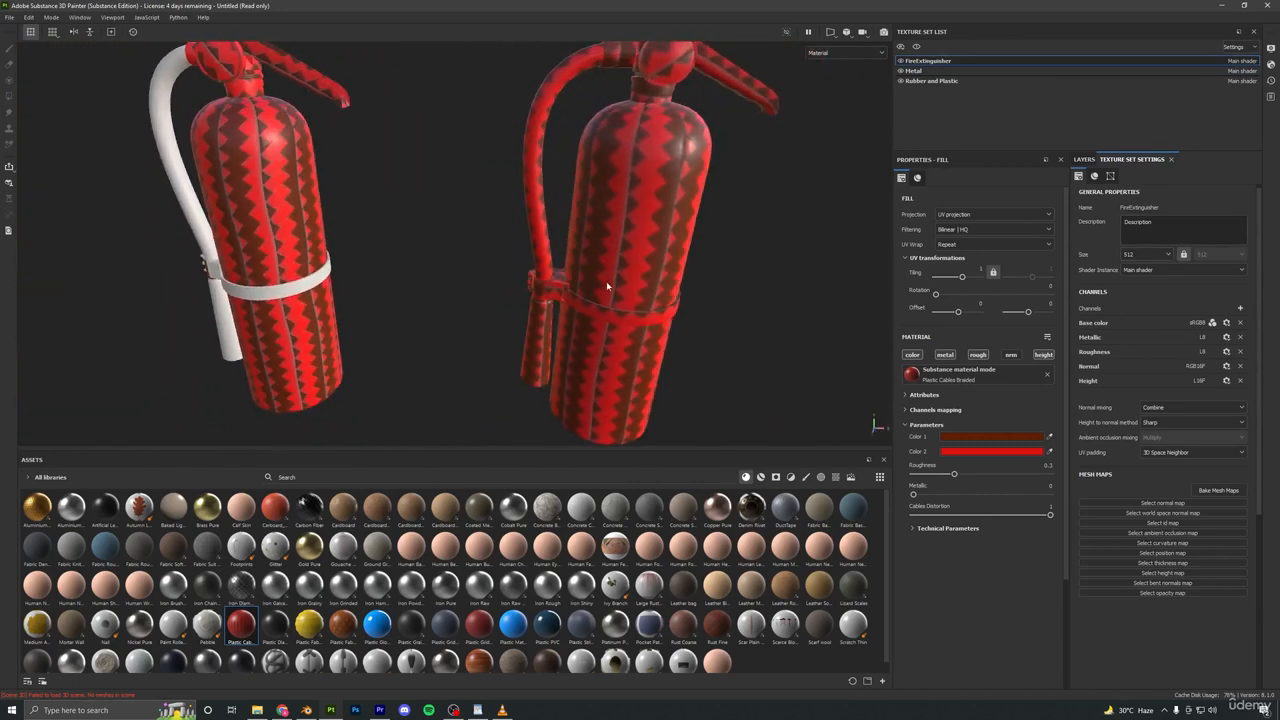
Look through the FireExtinguisher texture set's channels, the additional channels available, and the base color channel's format options.
scroll(1100, 195, "down", 2)
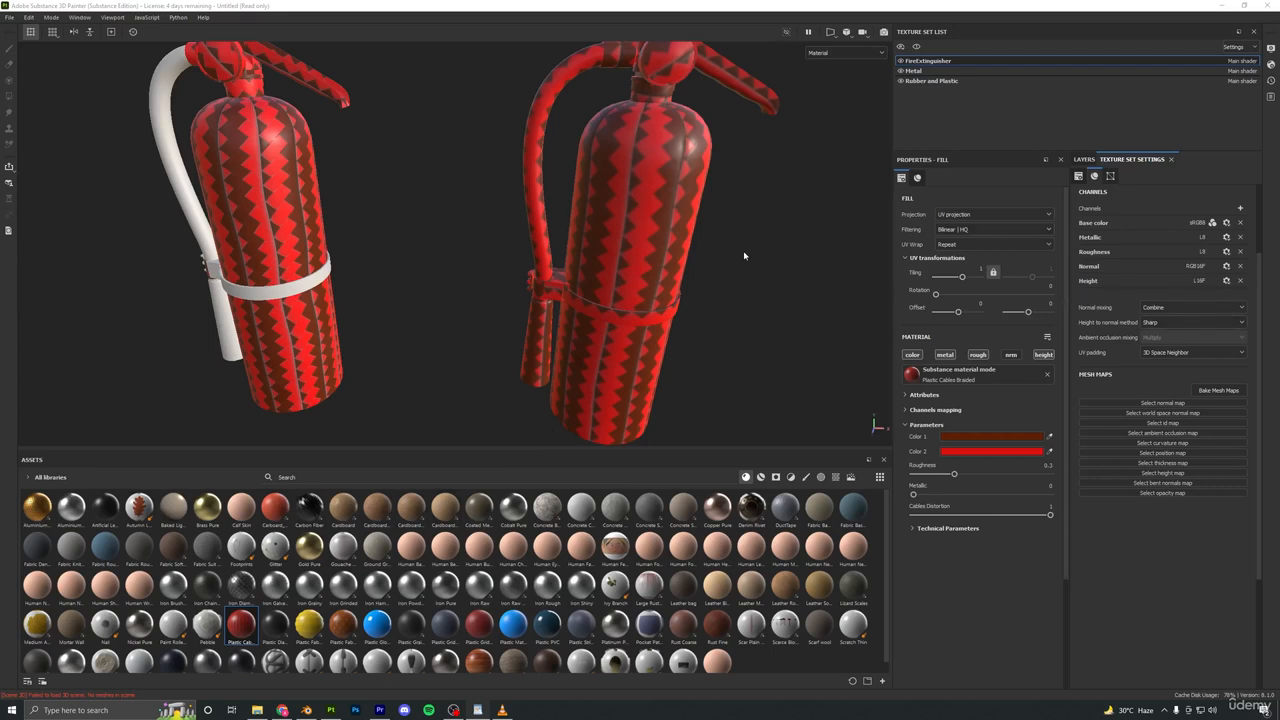
left_click(1241, 209)
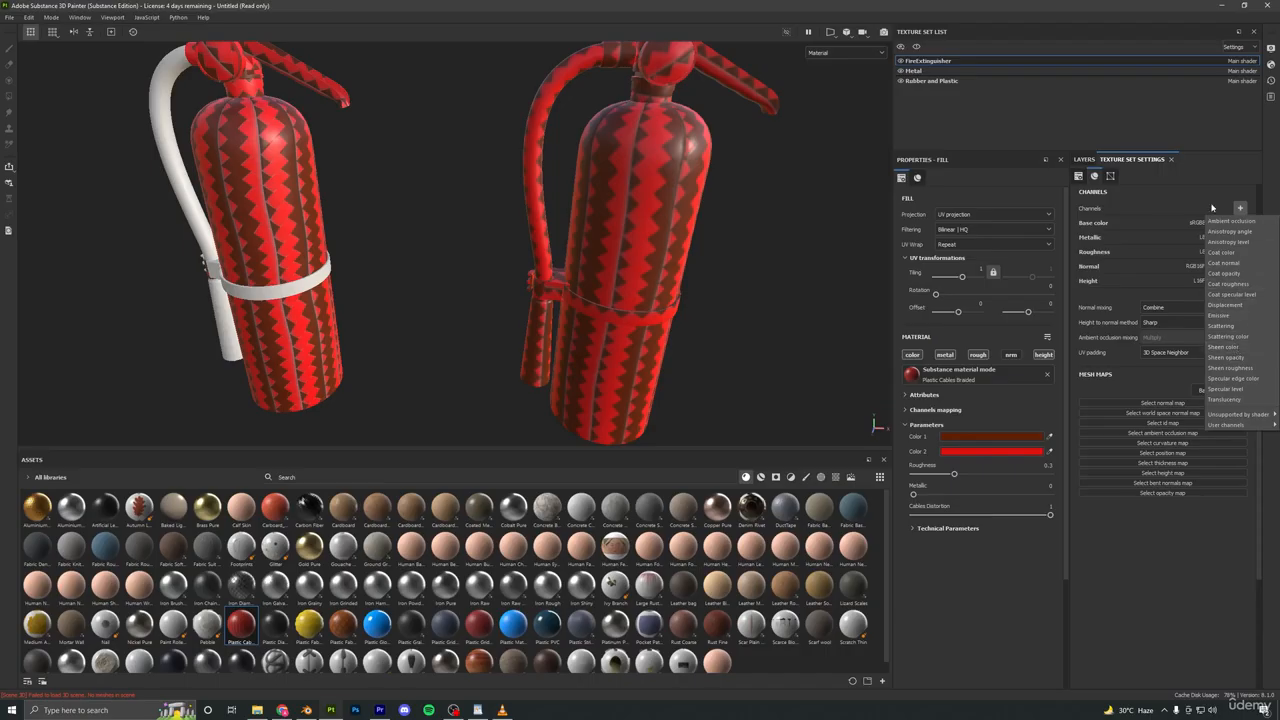
left_click(1179, 196)
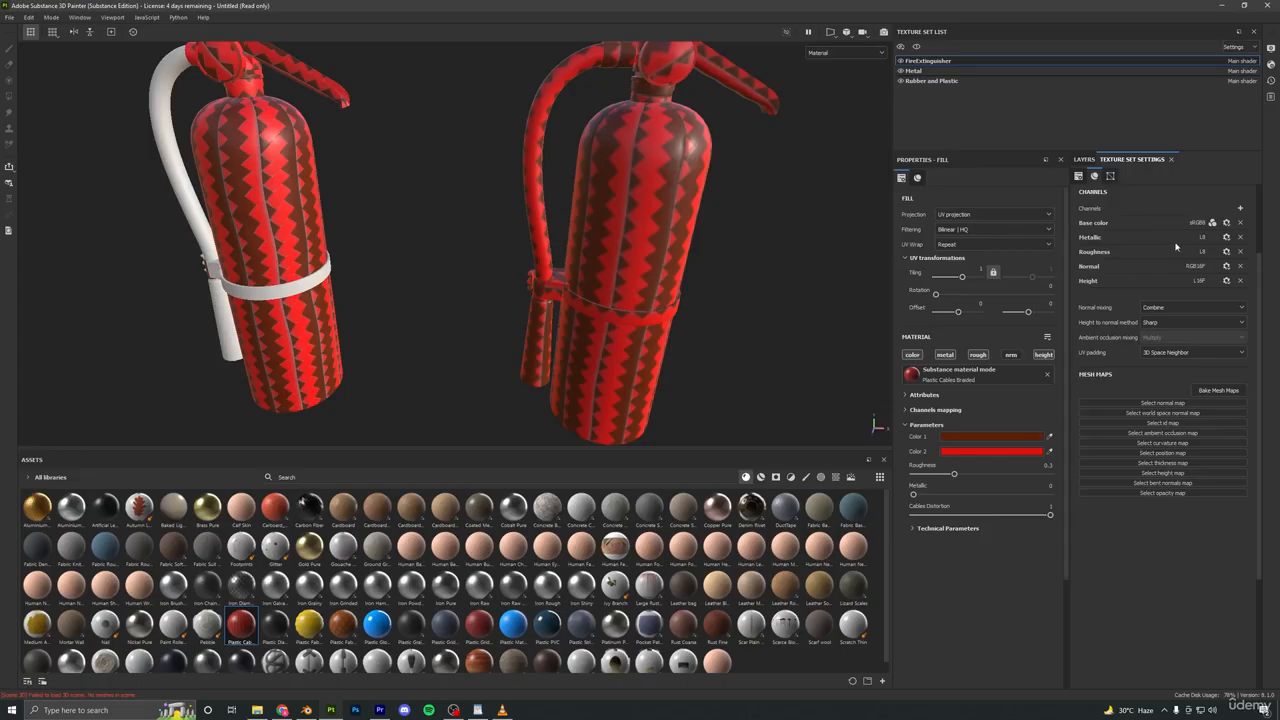
left_click(1226, 237)
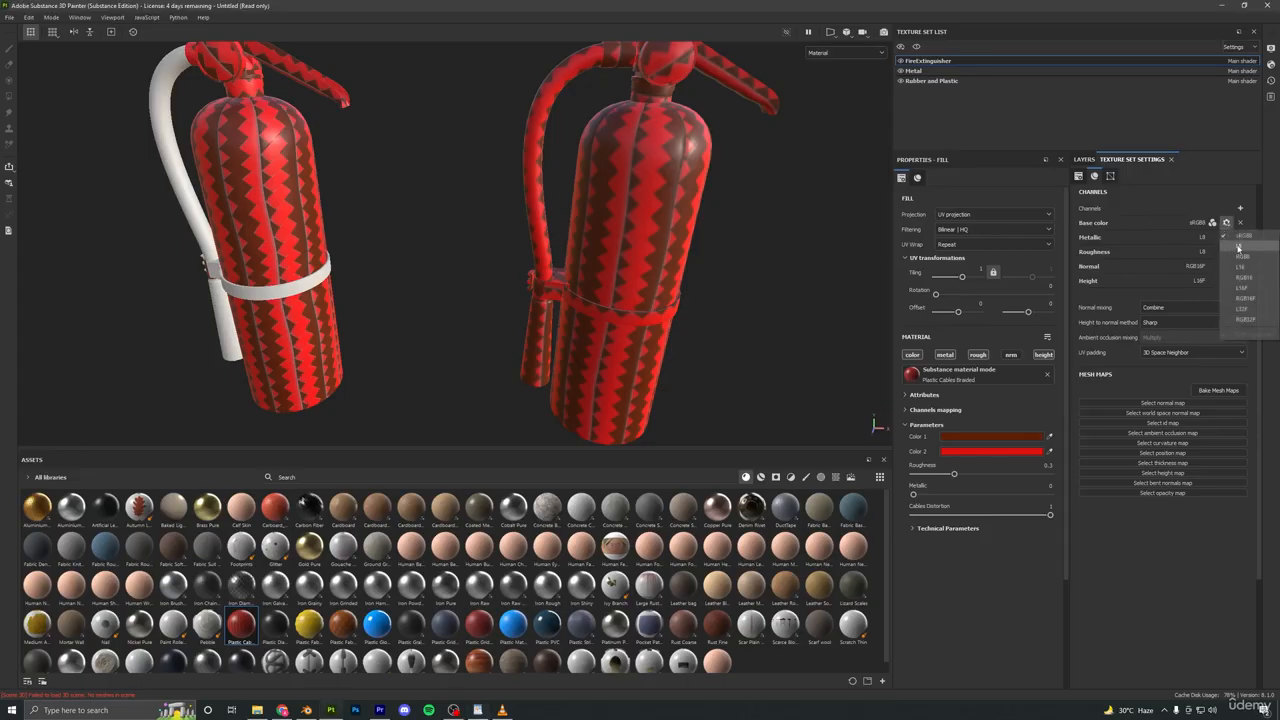
left_click(1197, 186)
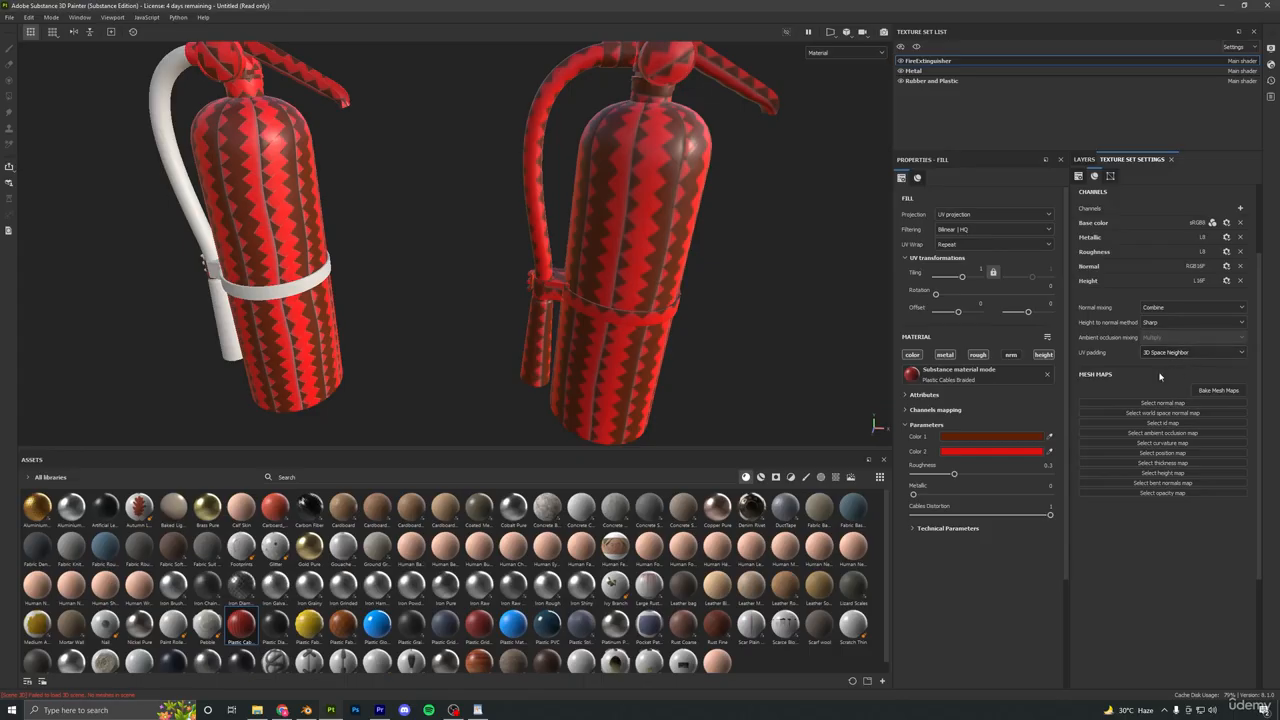
Open the mesh map baking settings, look through the common parameters and map list, and close them without baking.
scroll(1165, 395, "down", 1)
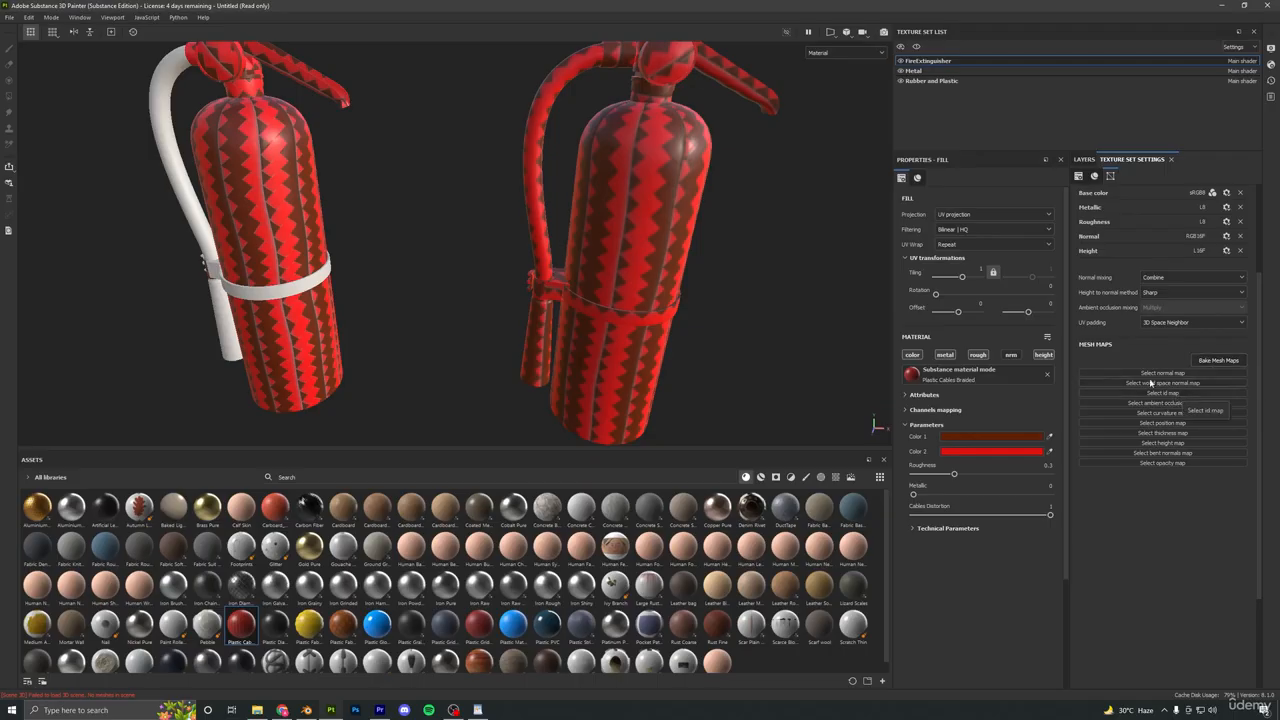
left_click(1218, 366)
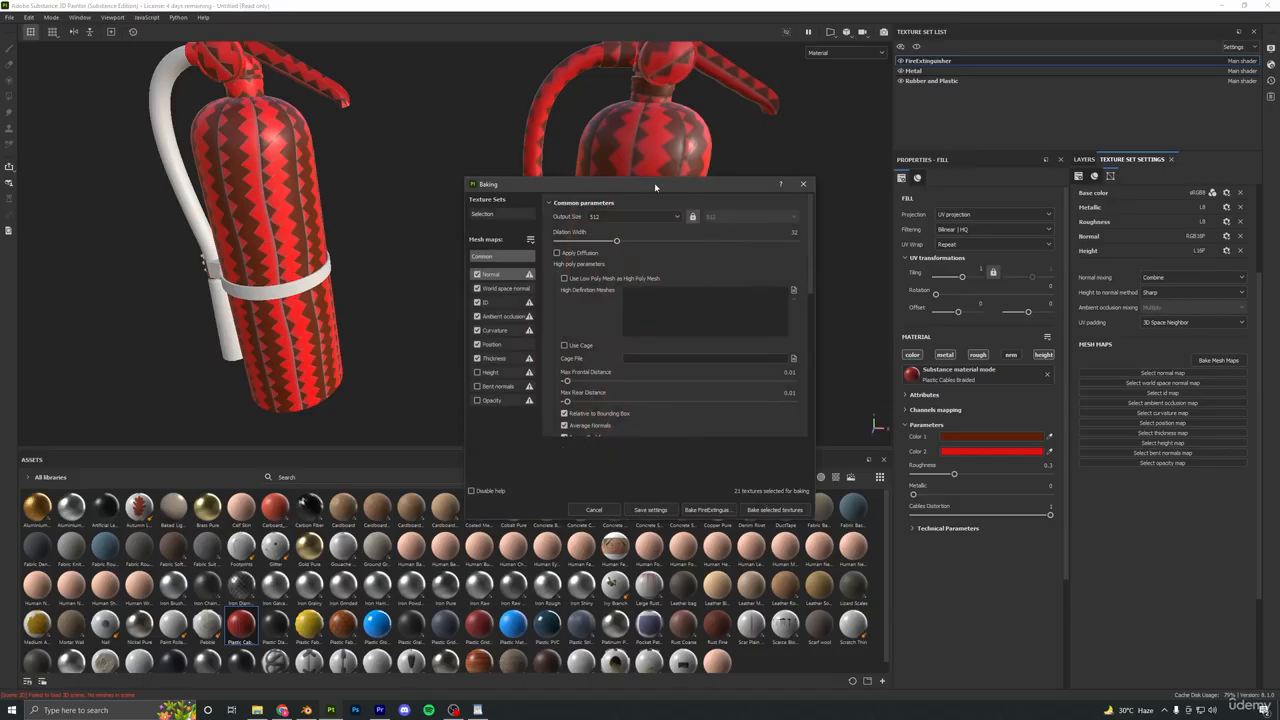
left_click_drag(653, 182, 567, 157)
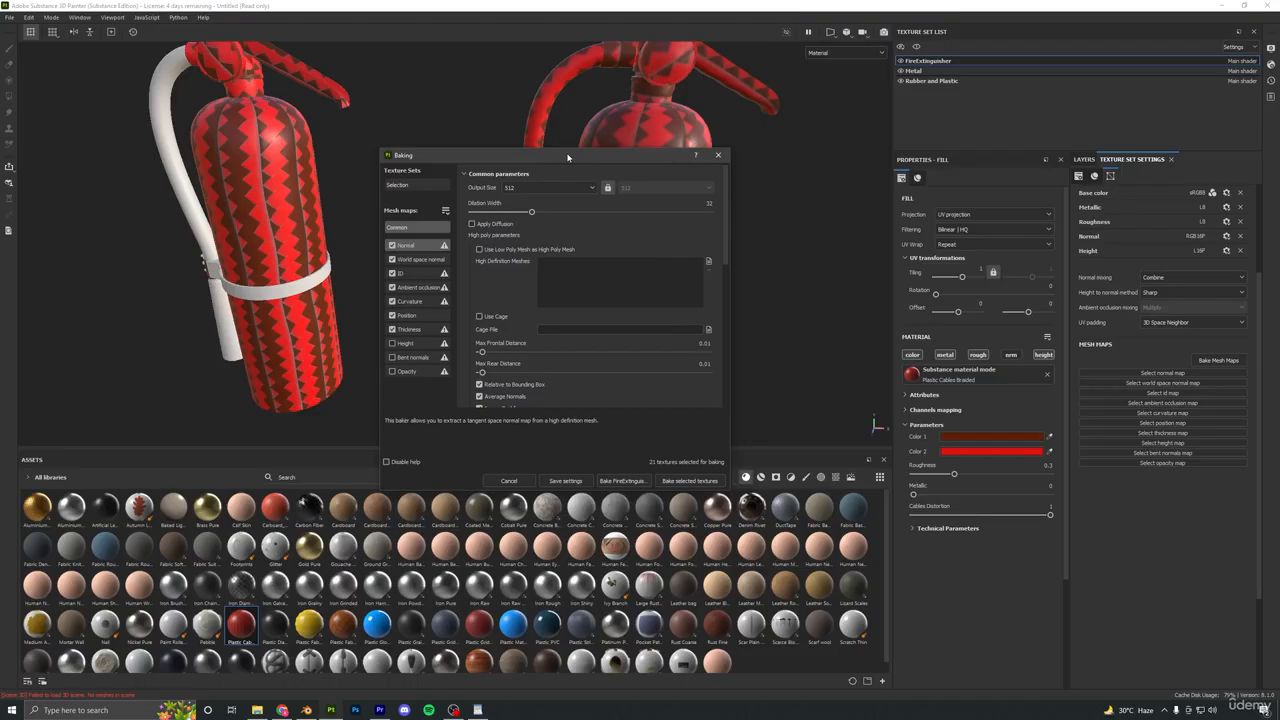
left_click_drag(567, 157, 571, 155)
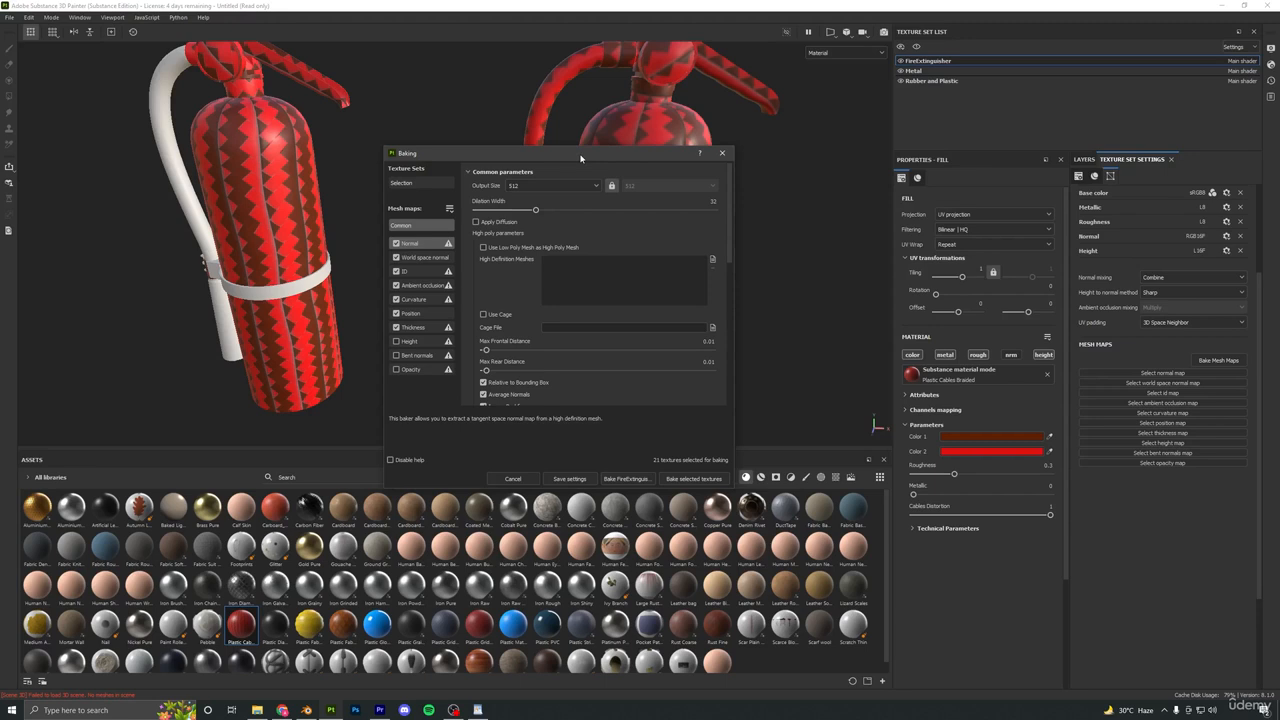
left_click_drag(580, 157, 606, 159)
left_click(748, 157)
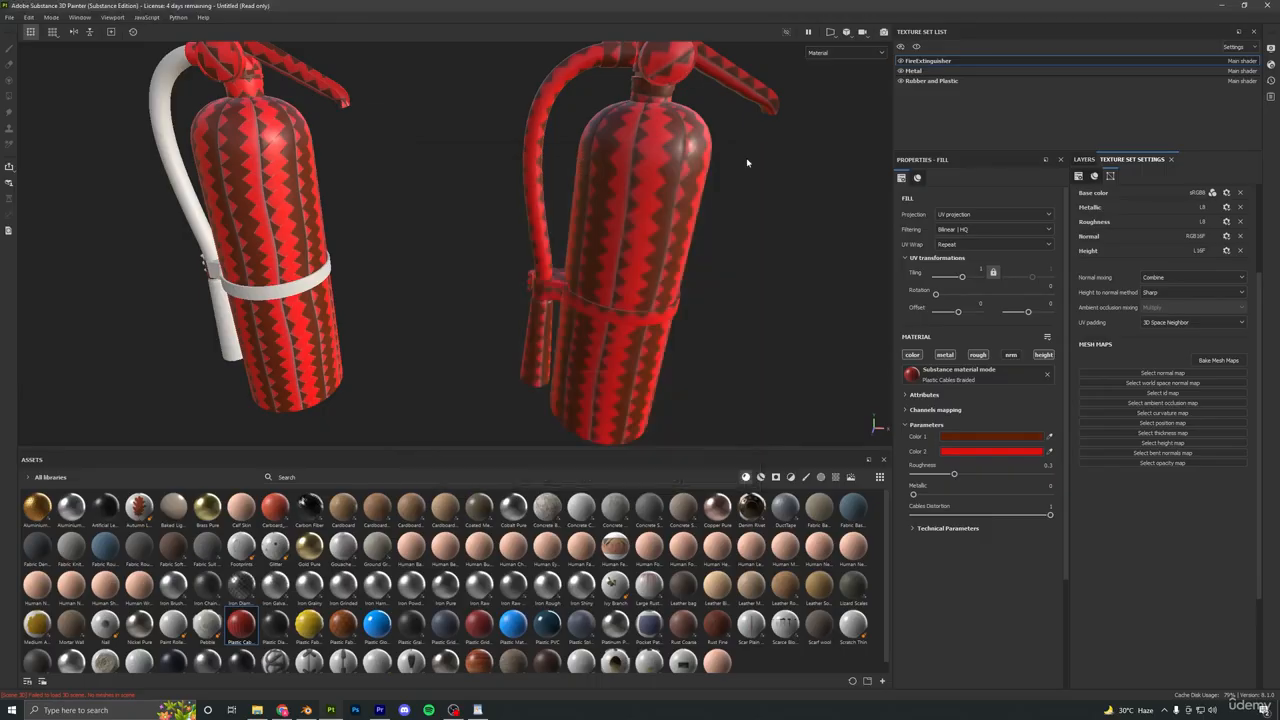